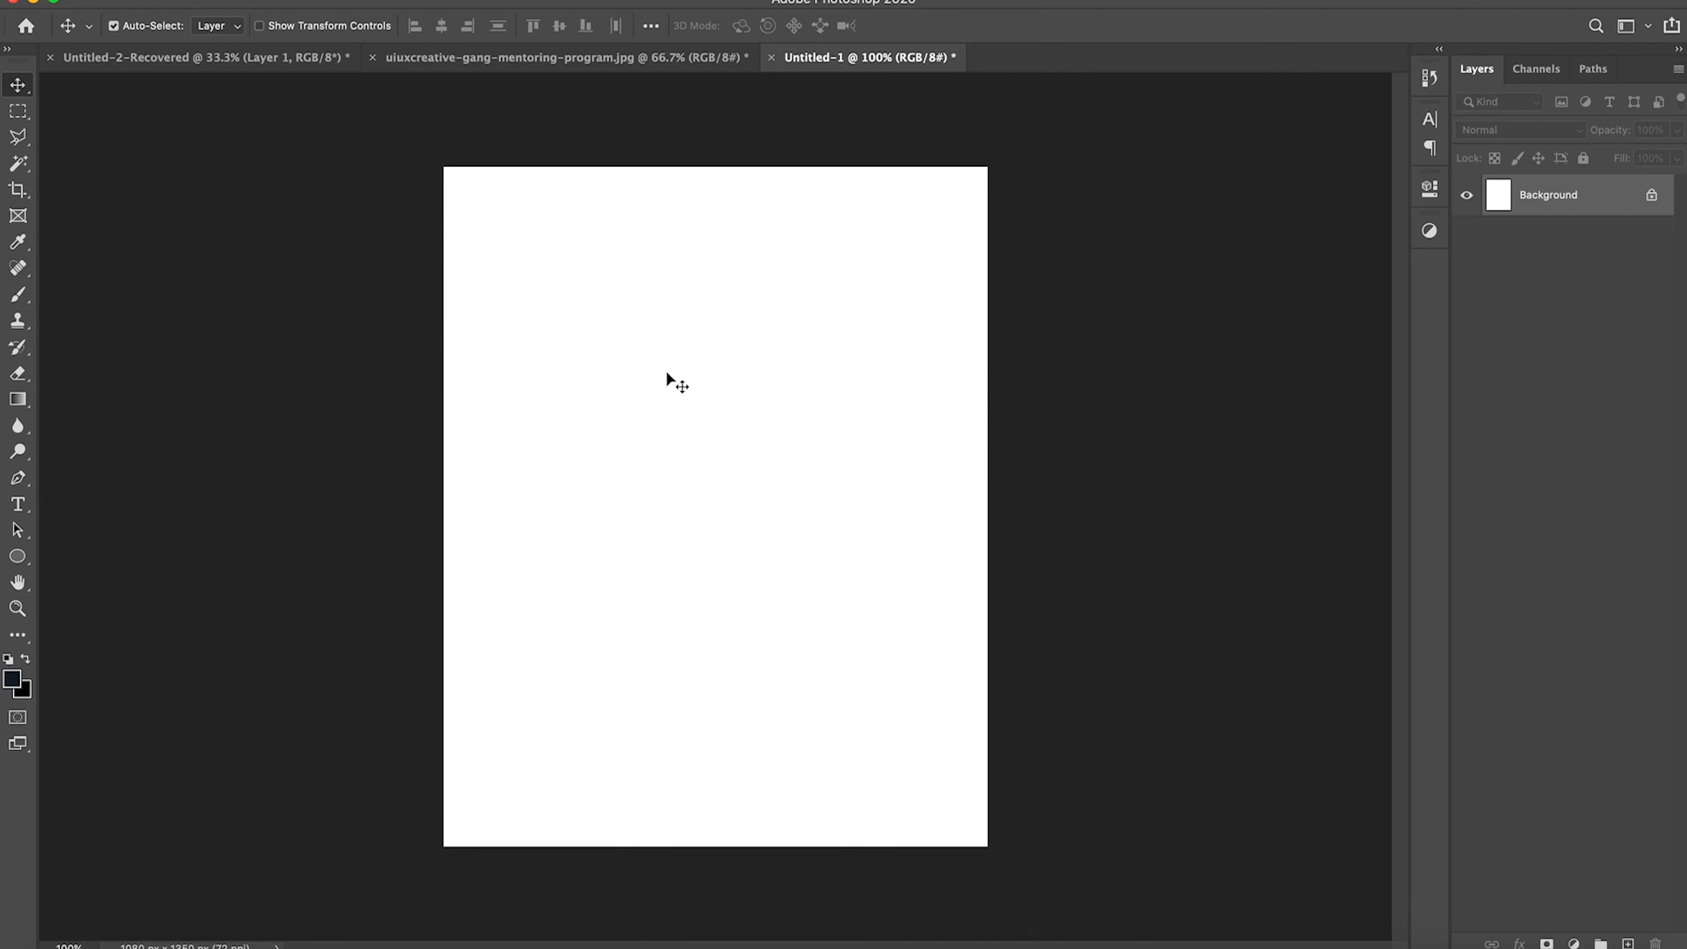
# Step: Add the letter "R" as 500 pt text in the upper part of the blank canvas
pyautogui.press('t')
pyautogui.click(661, 462)
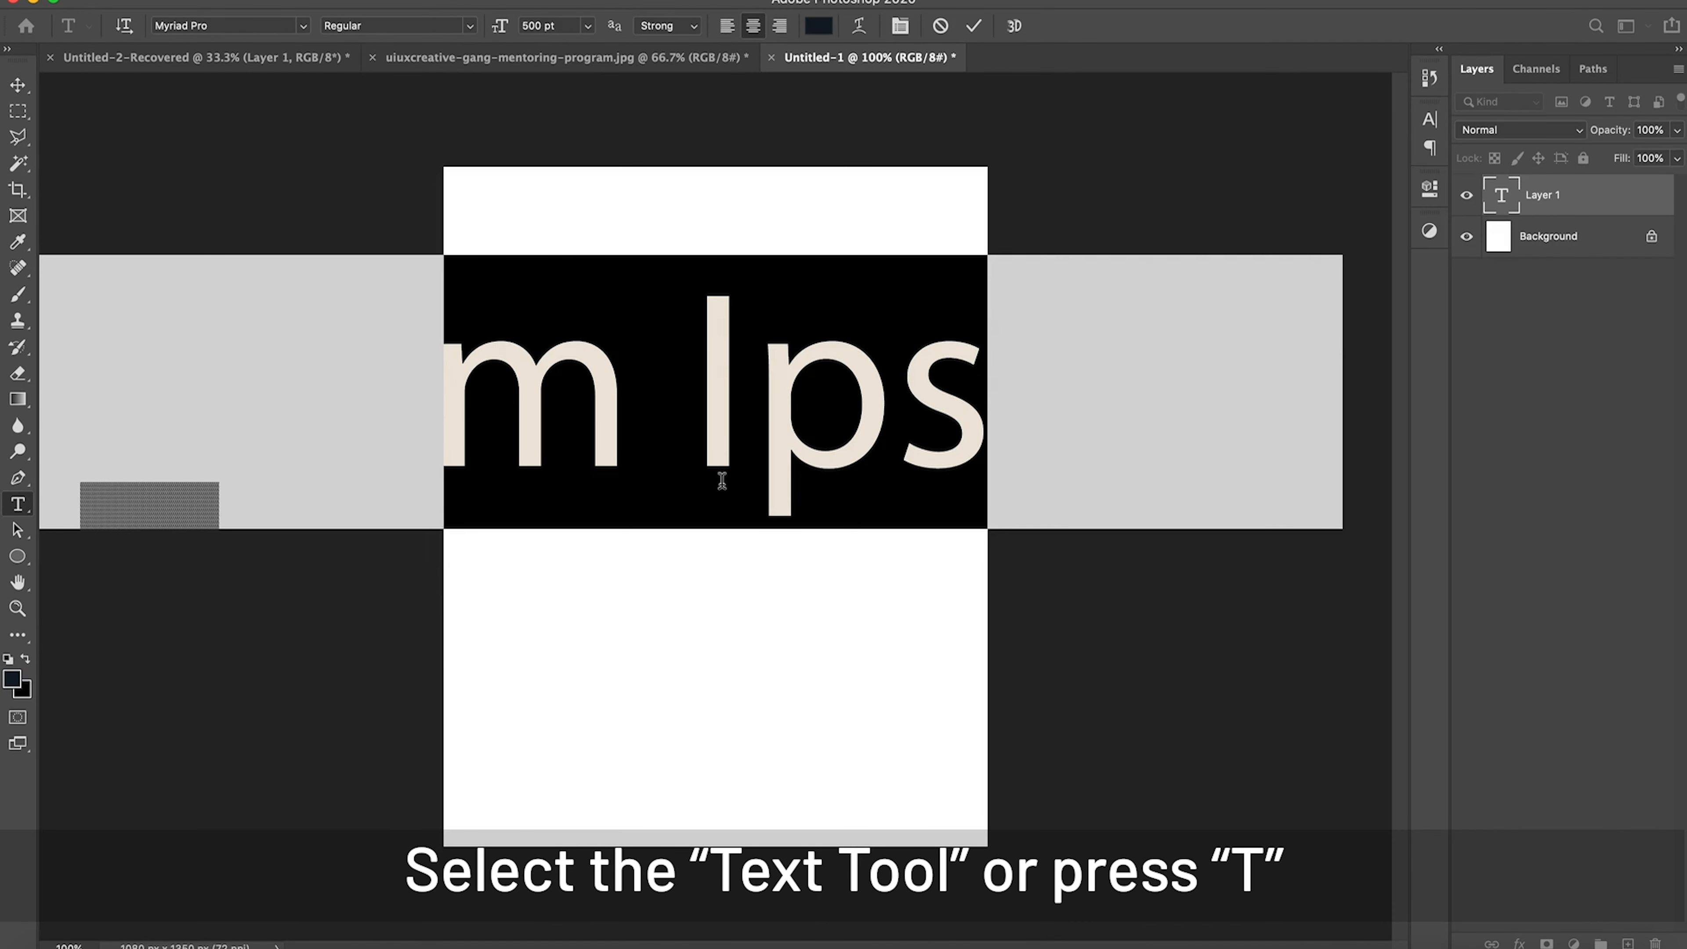
pyautogui.write('R')
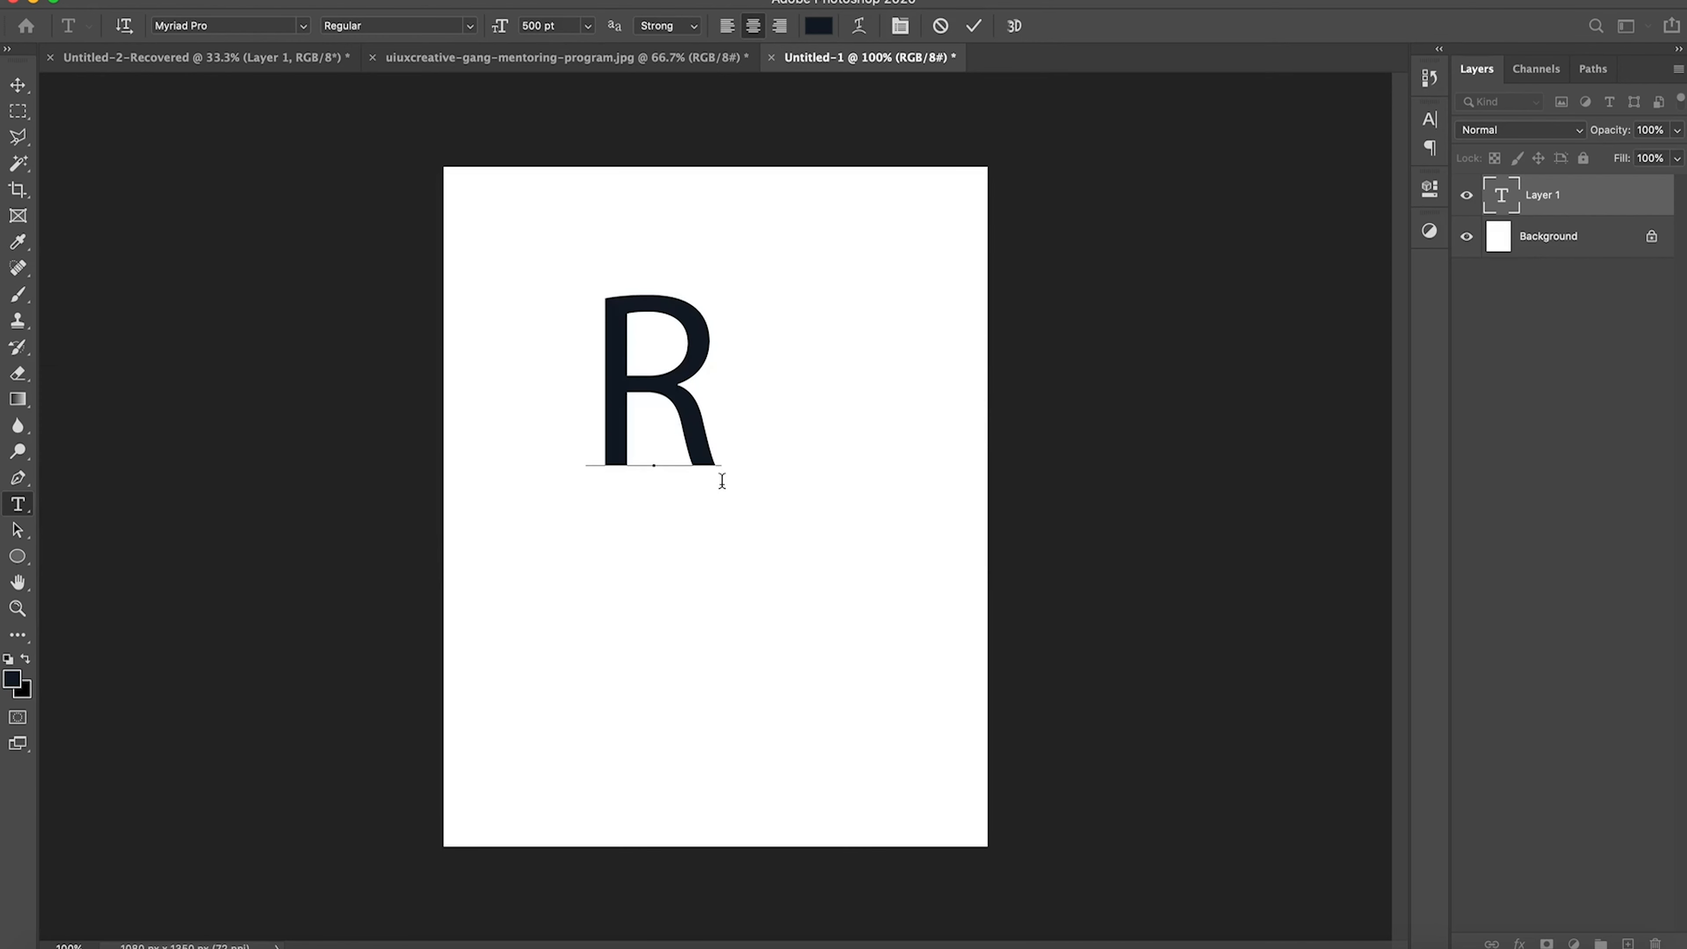
# Step: Set the letter R's font to Barlow Condensed Black and commit the text
pyautogui.doubleClick(721, 480)
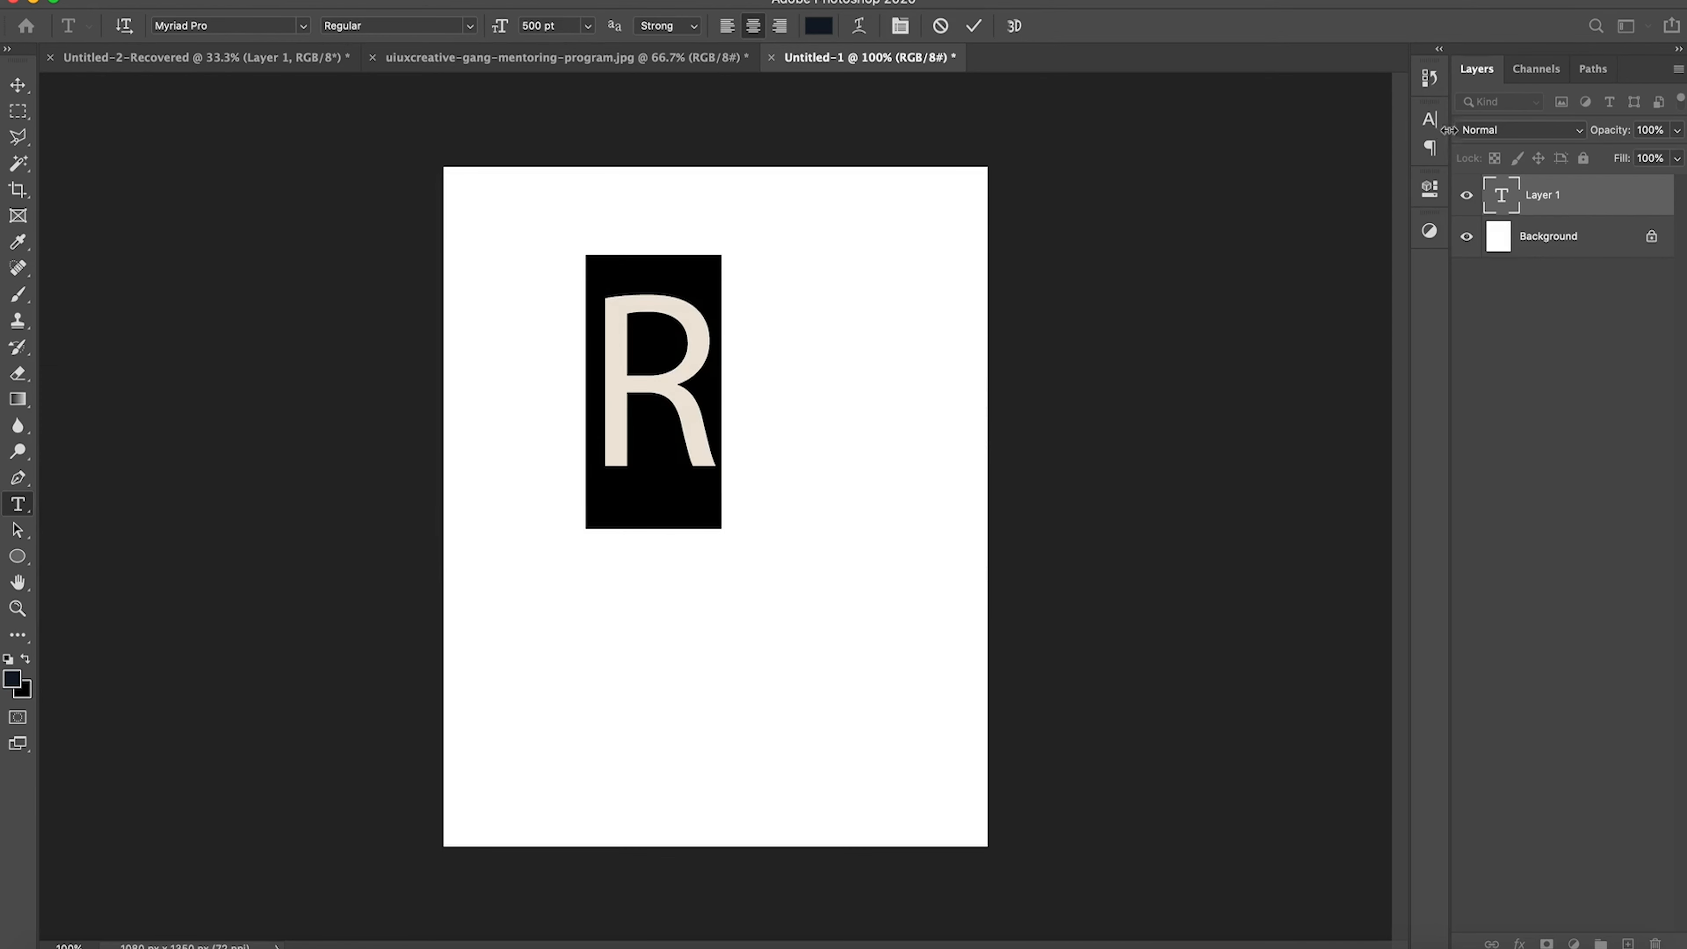
pyautogui.click(1429, 118)
pyautogui.click(1234, 149)
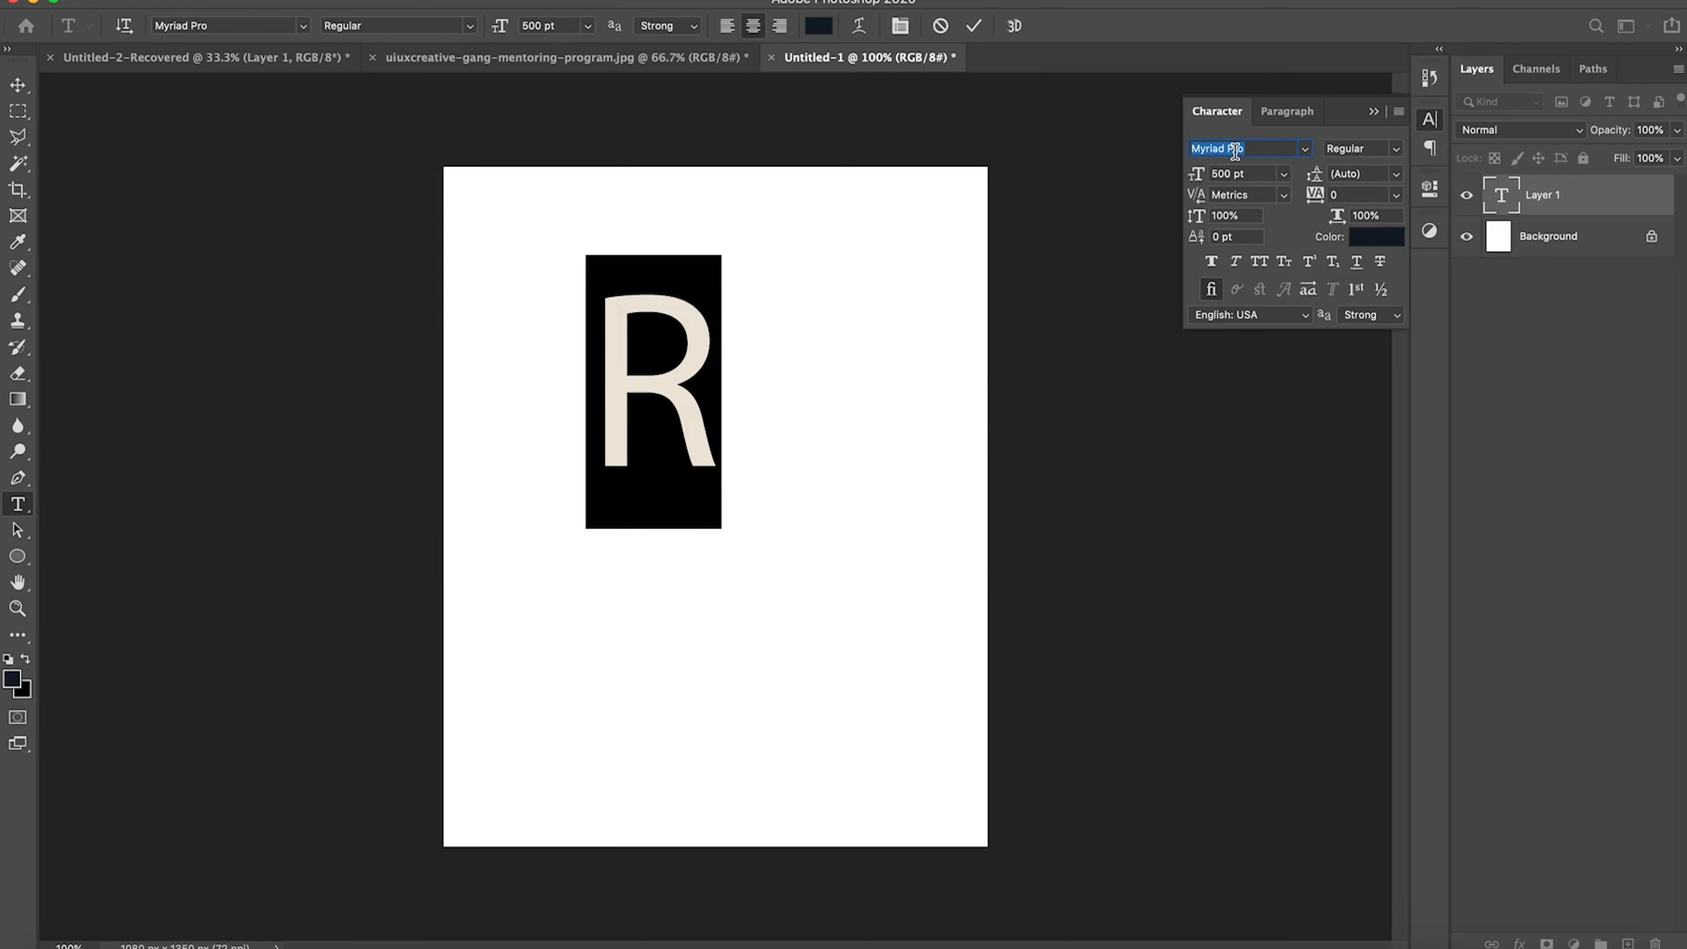
pyautogui.write('bar')
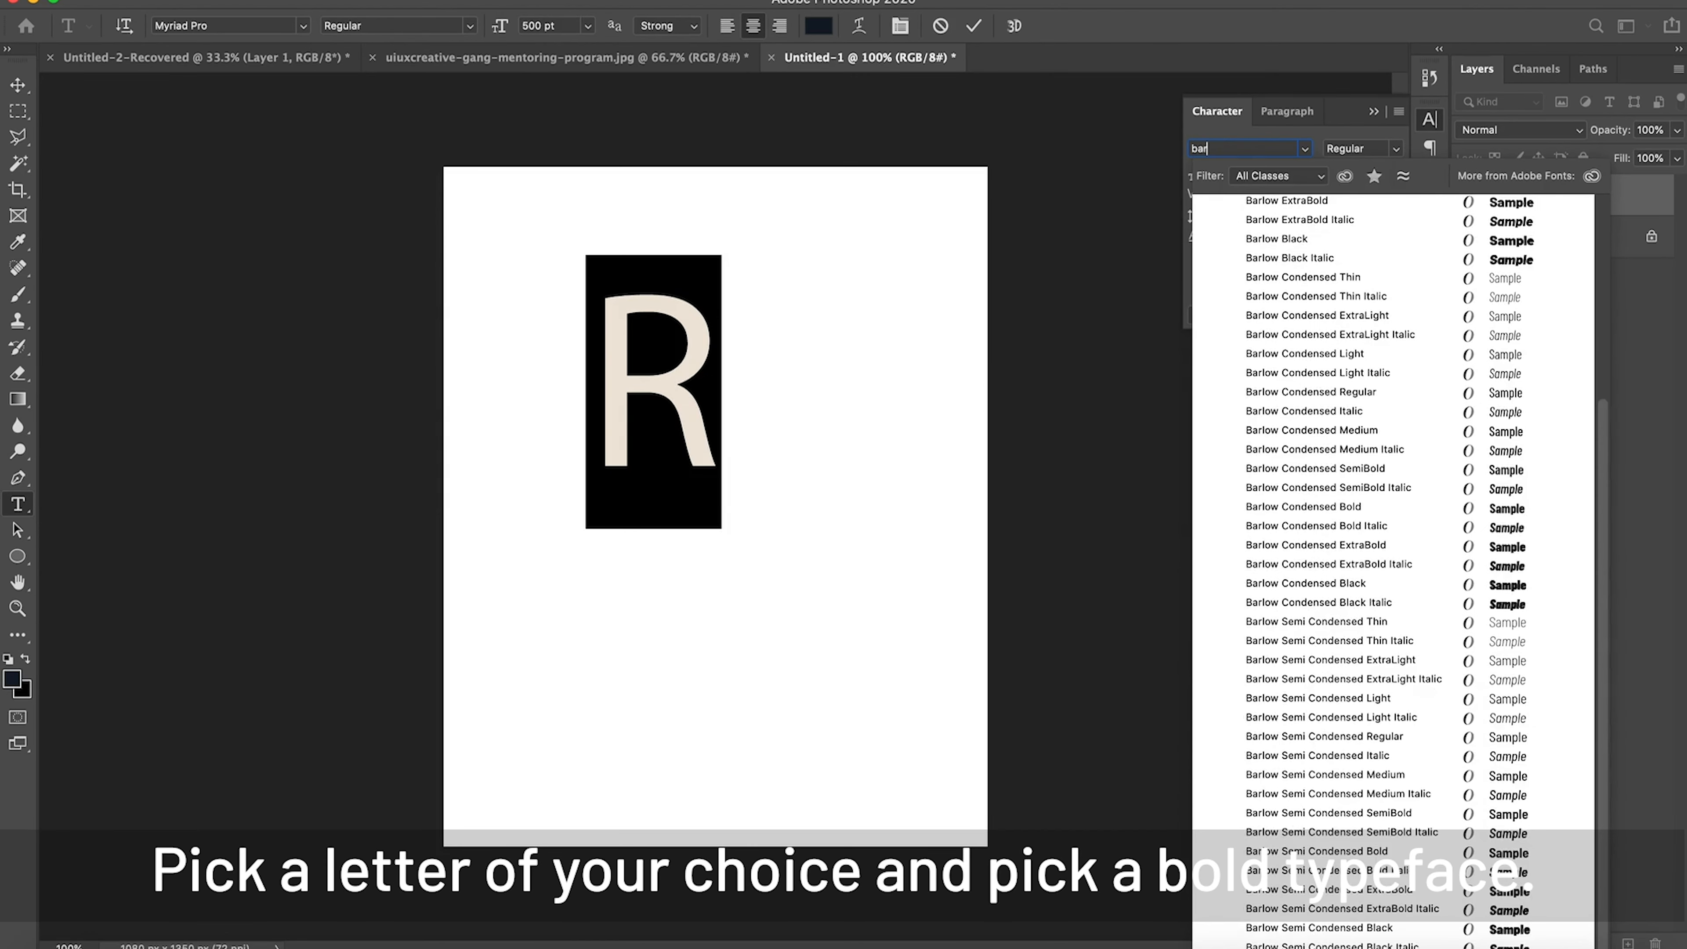
pyautogui.click(1348, 588)
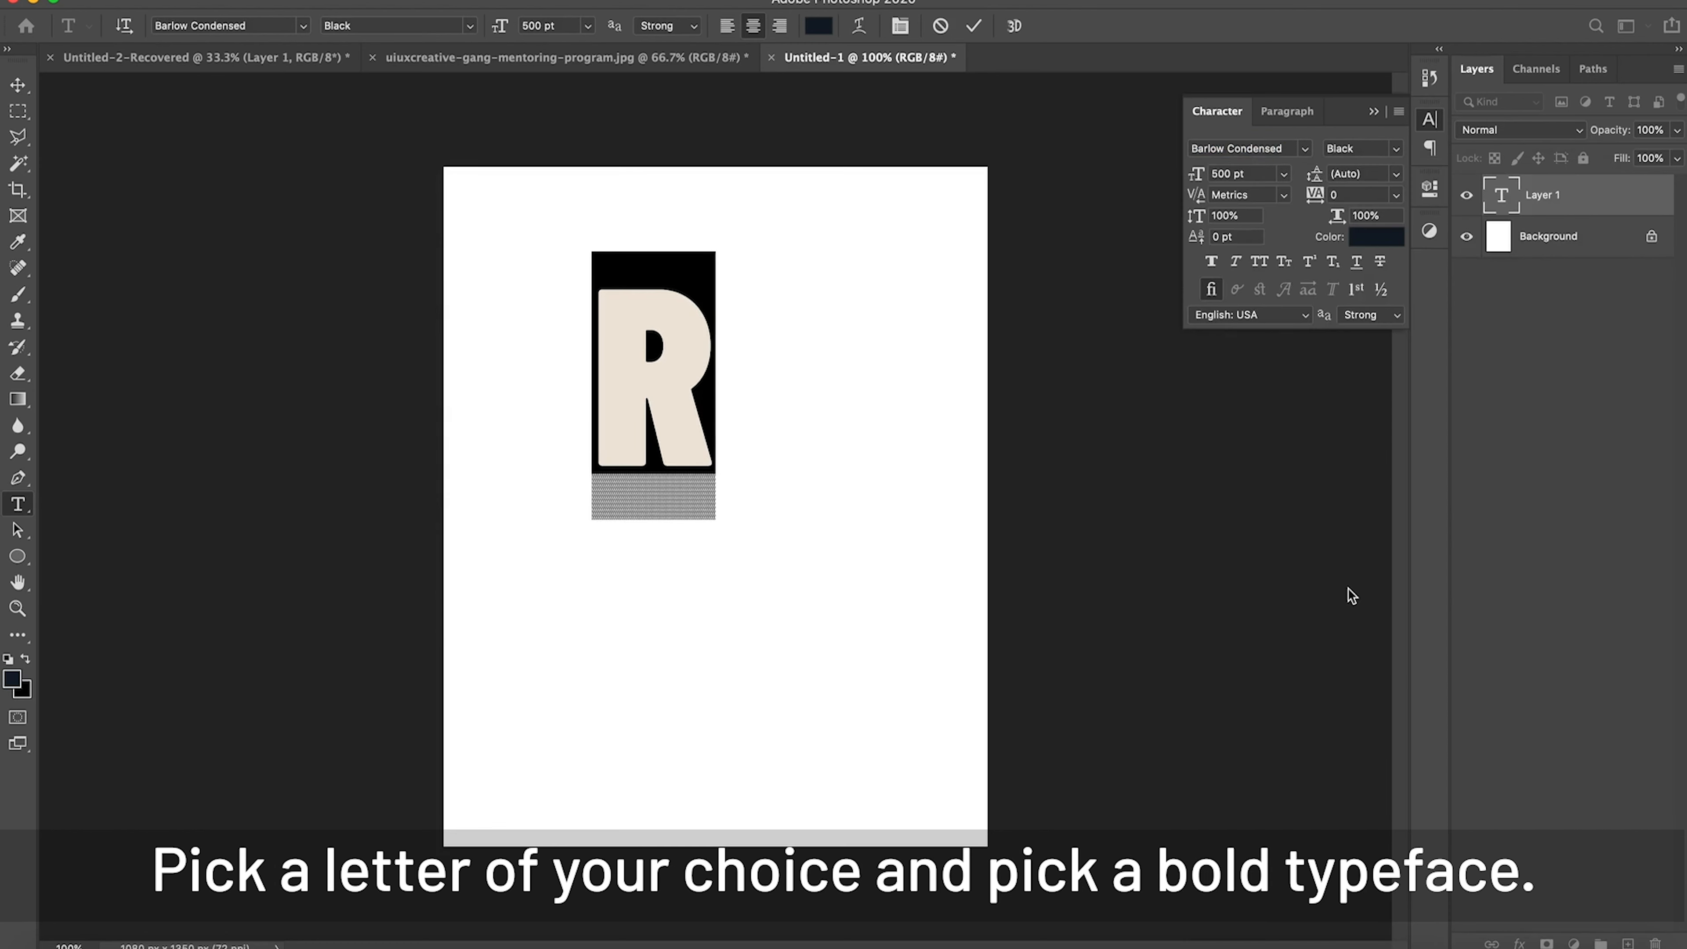
pyautogui.click(20, 86)
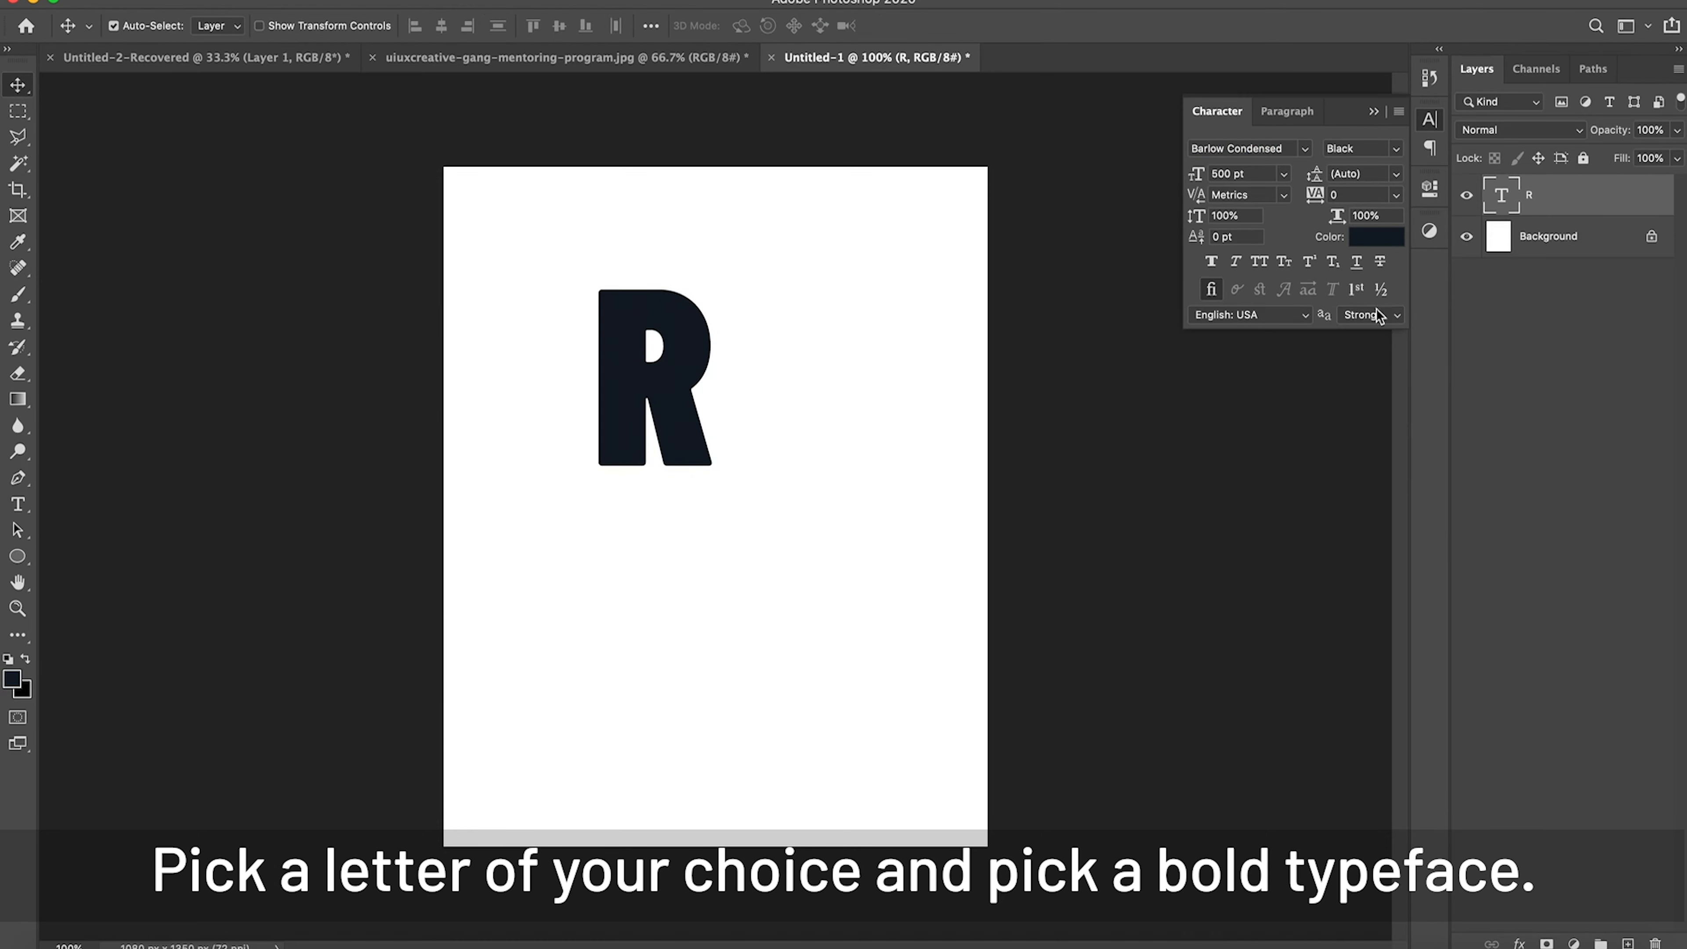
# Step: Set the letter R's text color to pure black, 000000
pyautogui.click(1366, 239)
pyautogui.moveTo(1067, 494); pyautogui.dragTo(910, 748)
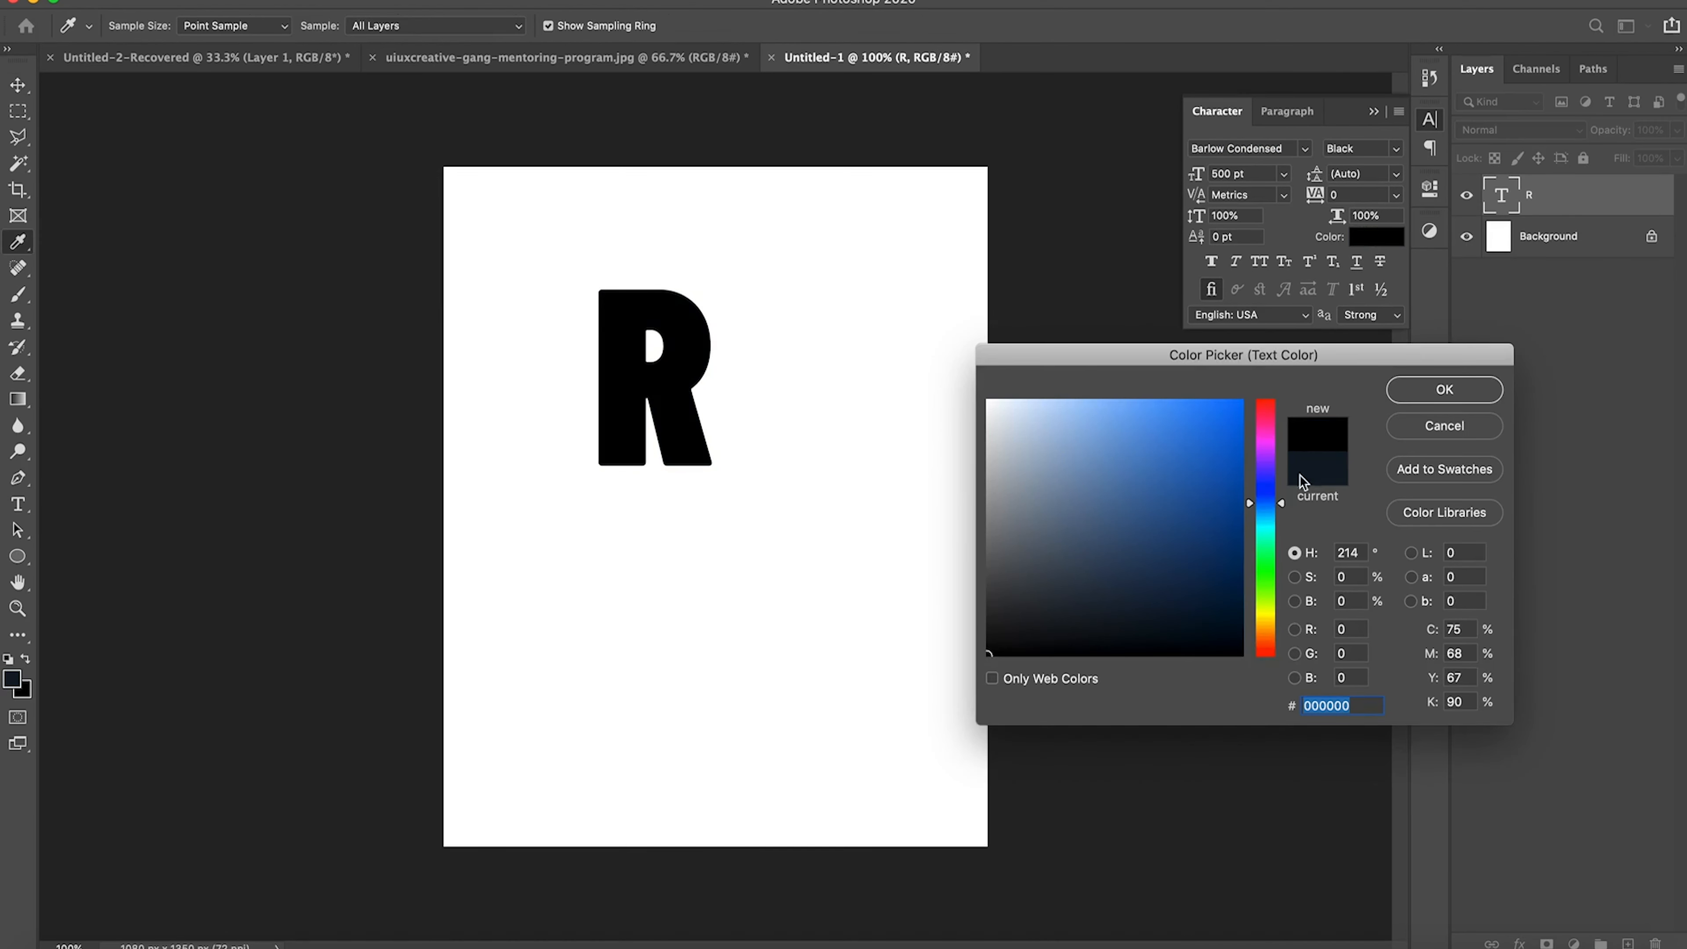
pyautogui.click(1414, 393)
# Step: Scale the letter R up proportionally to about 1131 pt and place it near the middle of the canvas
pyautogui.press('super+t')
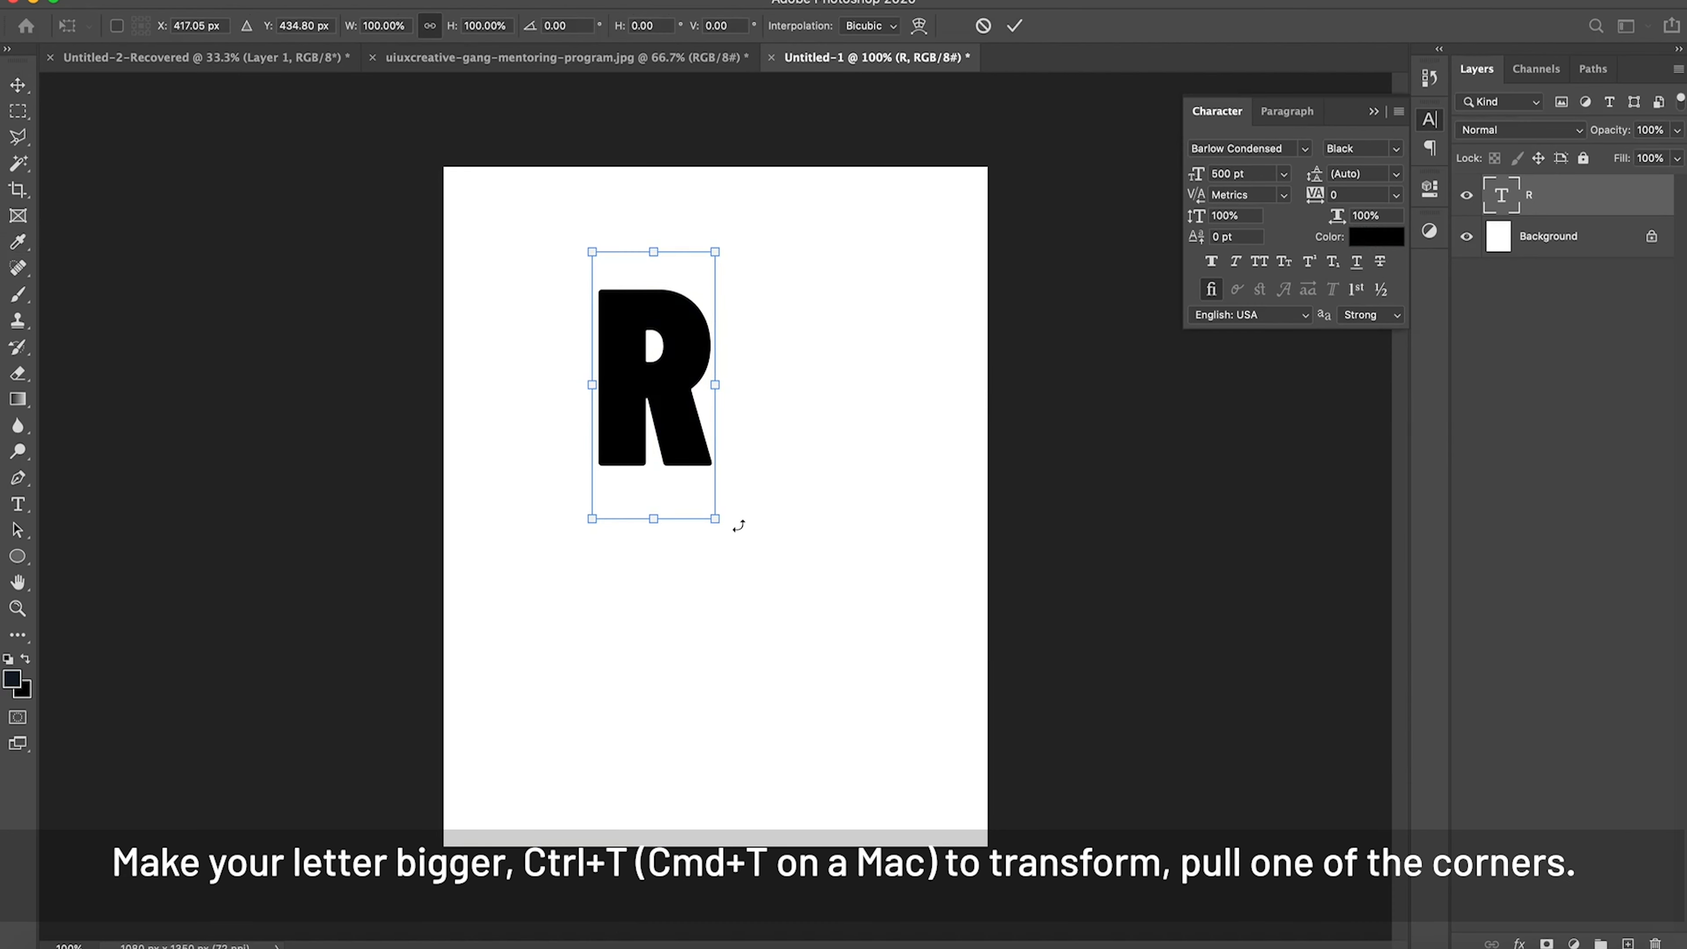
pyautogui.moveTo(712, 525); pyautogui.dragTo(912, 817)
pyautogui.moveTo(797, 644)
pyautogui.mouseDown()
pyautogui.moveTo(776, 606)
pyautogui.moveTo(774, 622)
pyautogui.mouseUp()
pyautogui.press('Return')
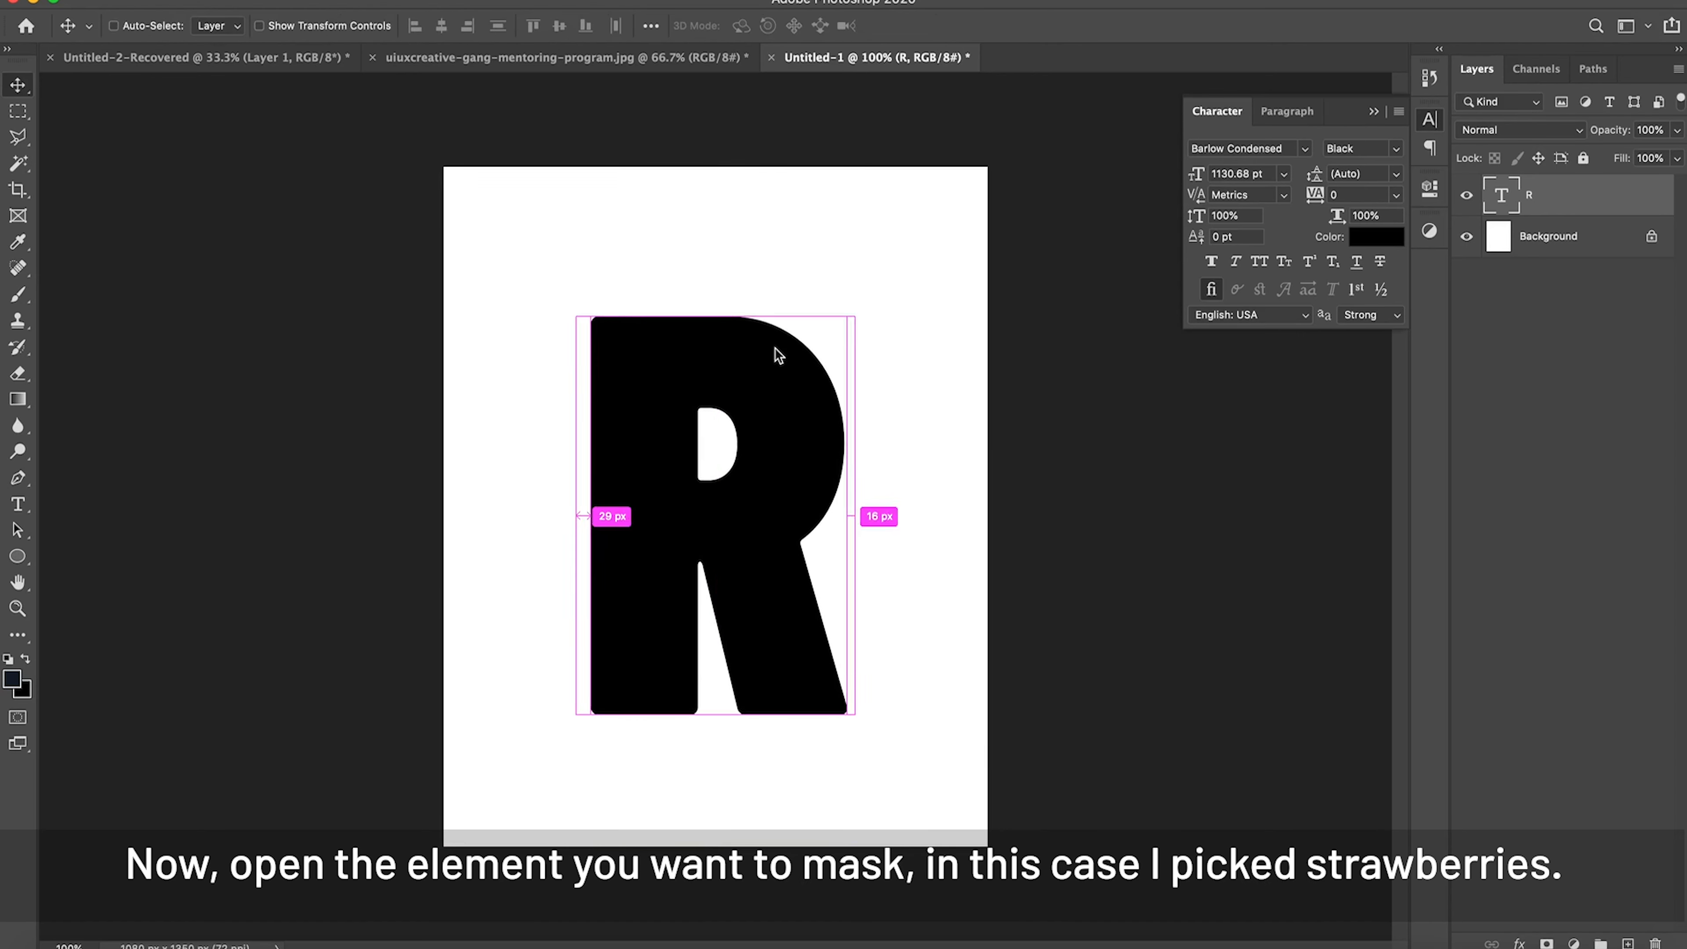
# Step: Open the image 15-strawberry-png-images.png from the Desktop folder
pyautogui.press('super+o')
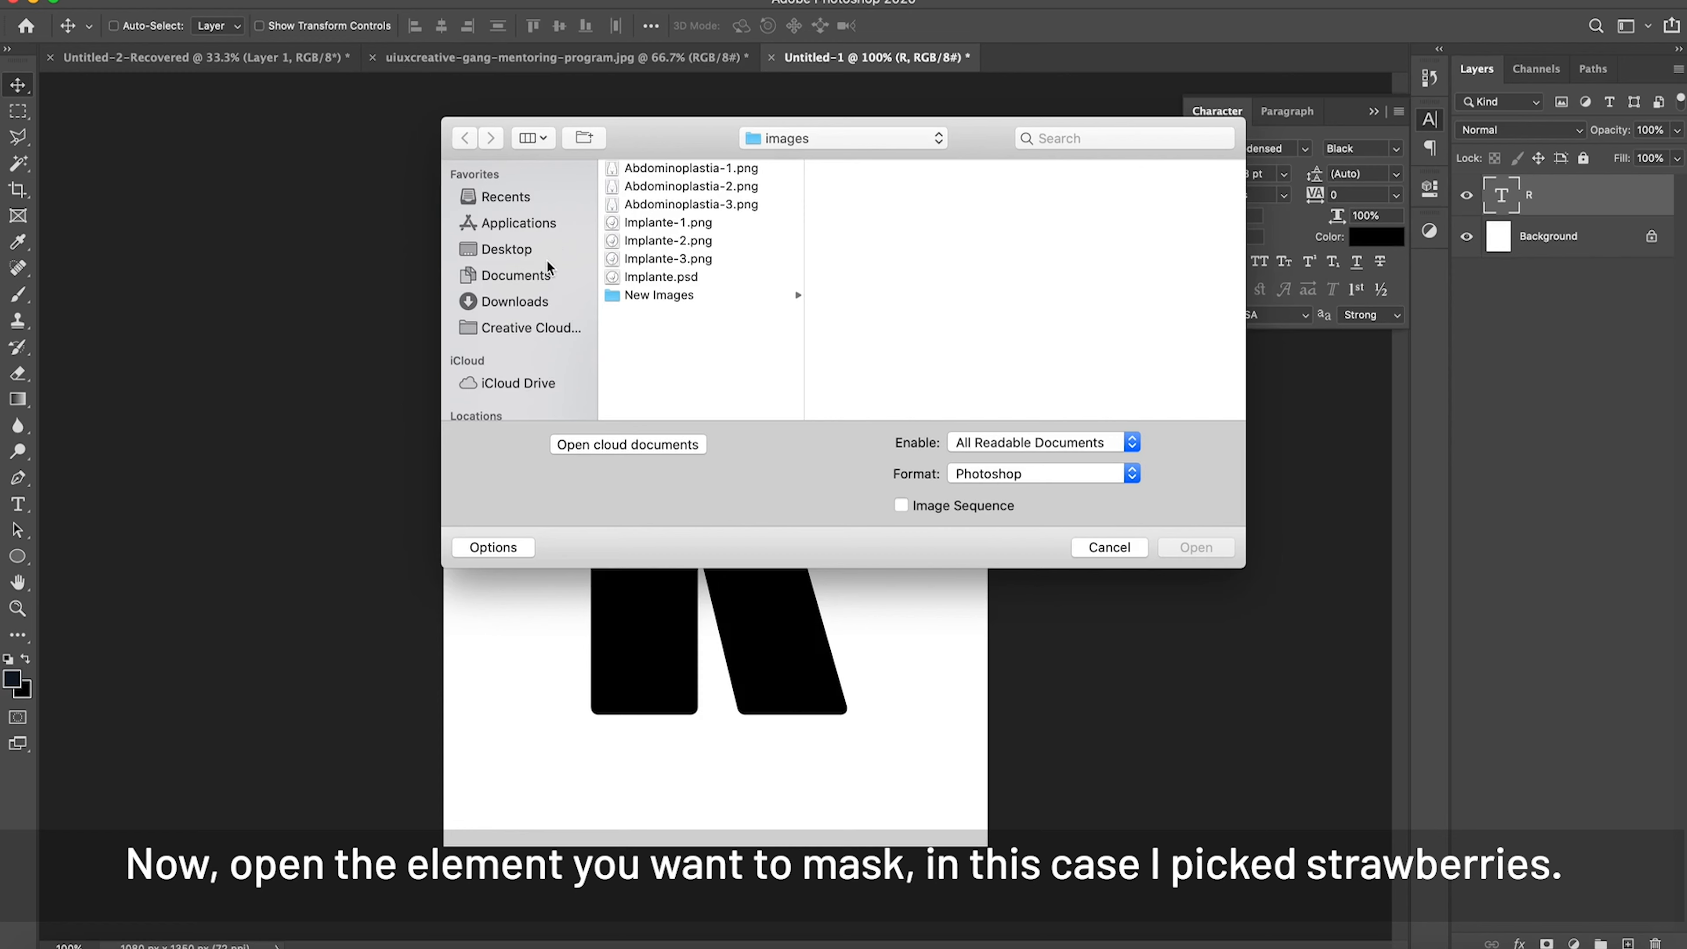
pyautogui.click(547, 258)
pyautogui.click(664, 221)
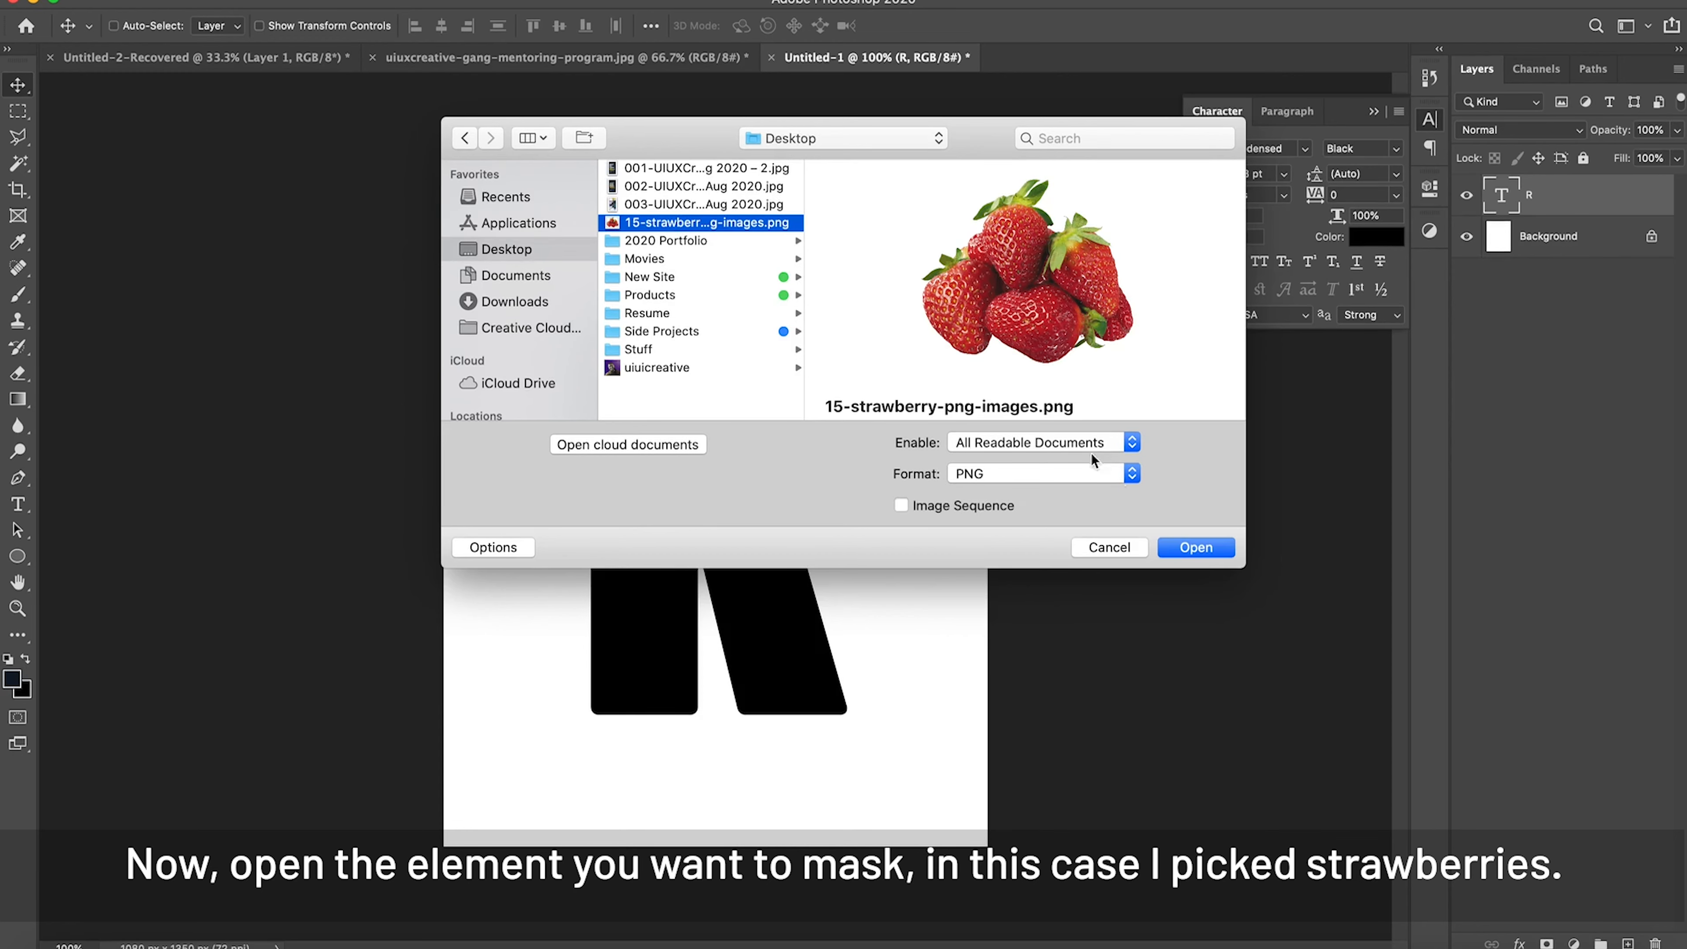
pyautogui.click(1187, 546)
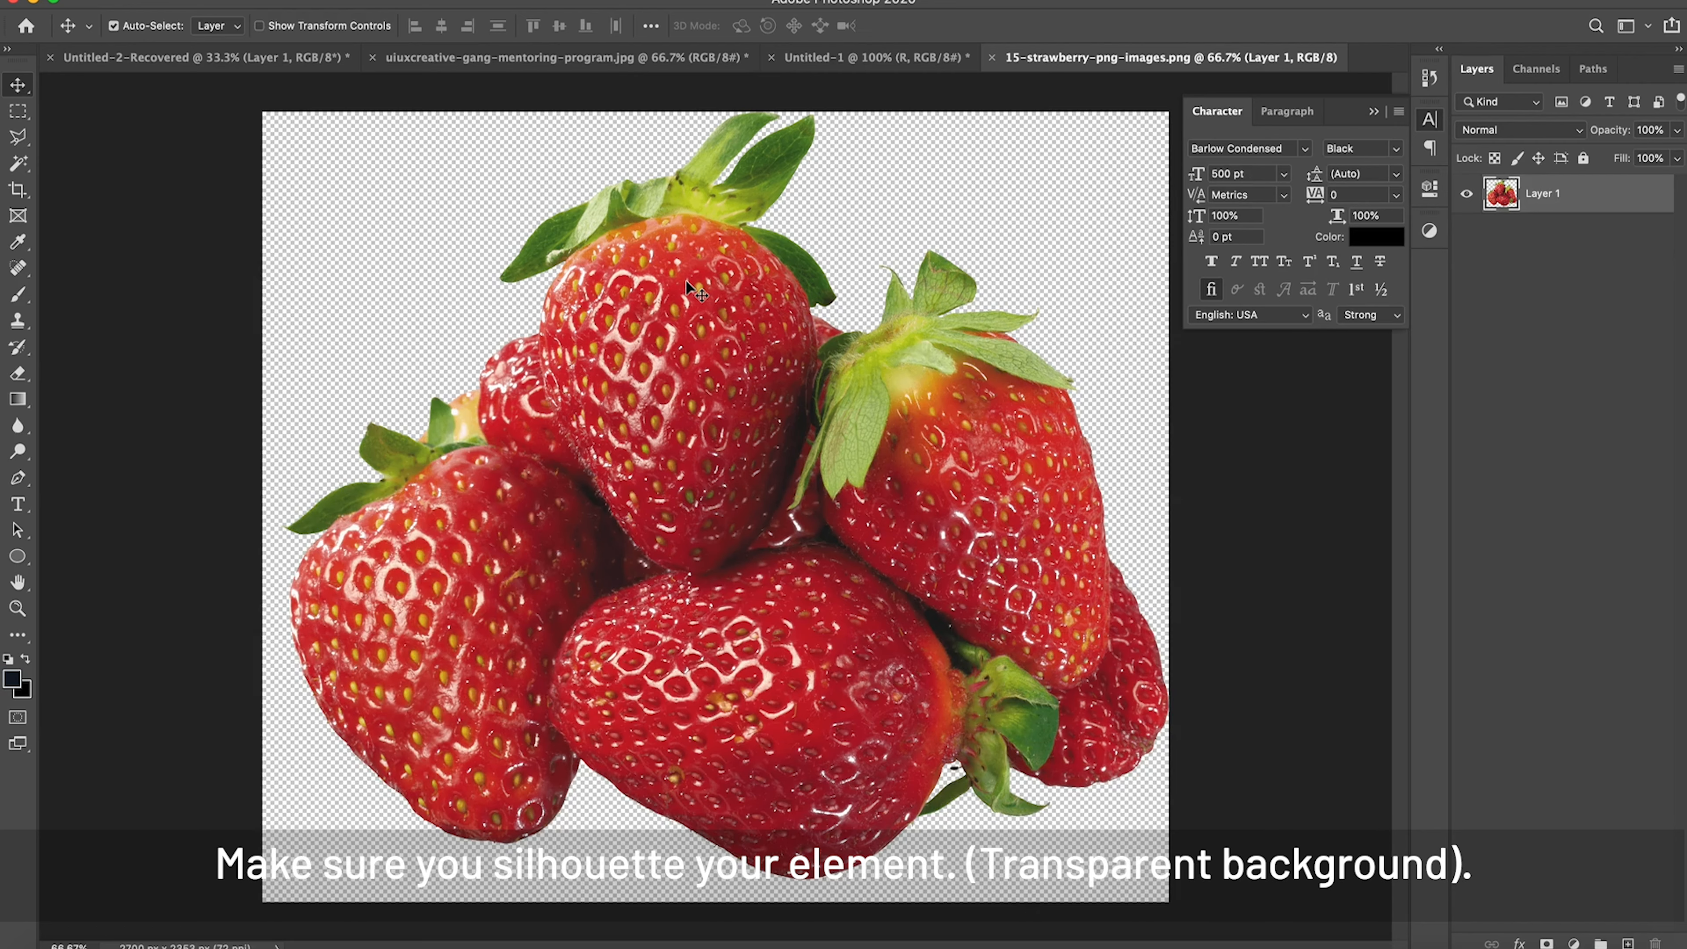
# Step: Bring the strawberry image into the Untitled-1 document above the letter and duplicate its layer
pyautogui.moveTo(685, 280); pyautogui.dragTo(827, 61)
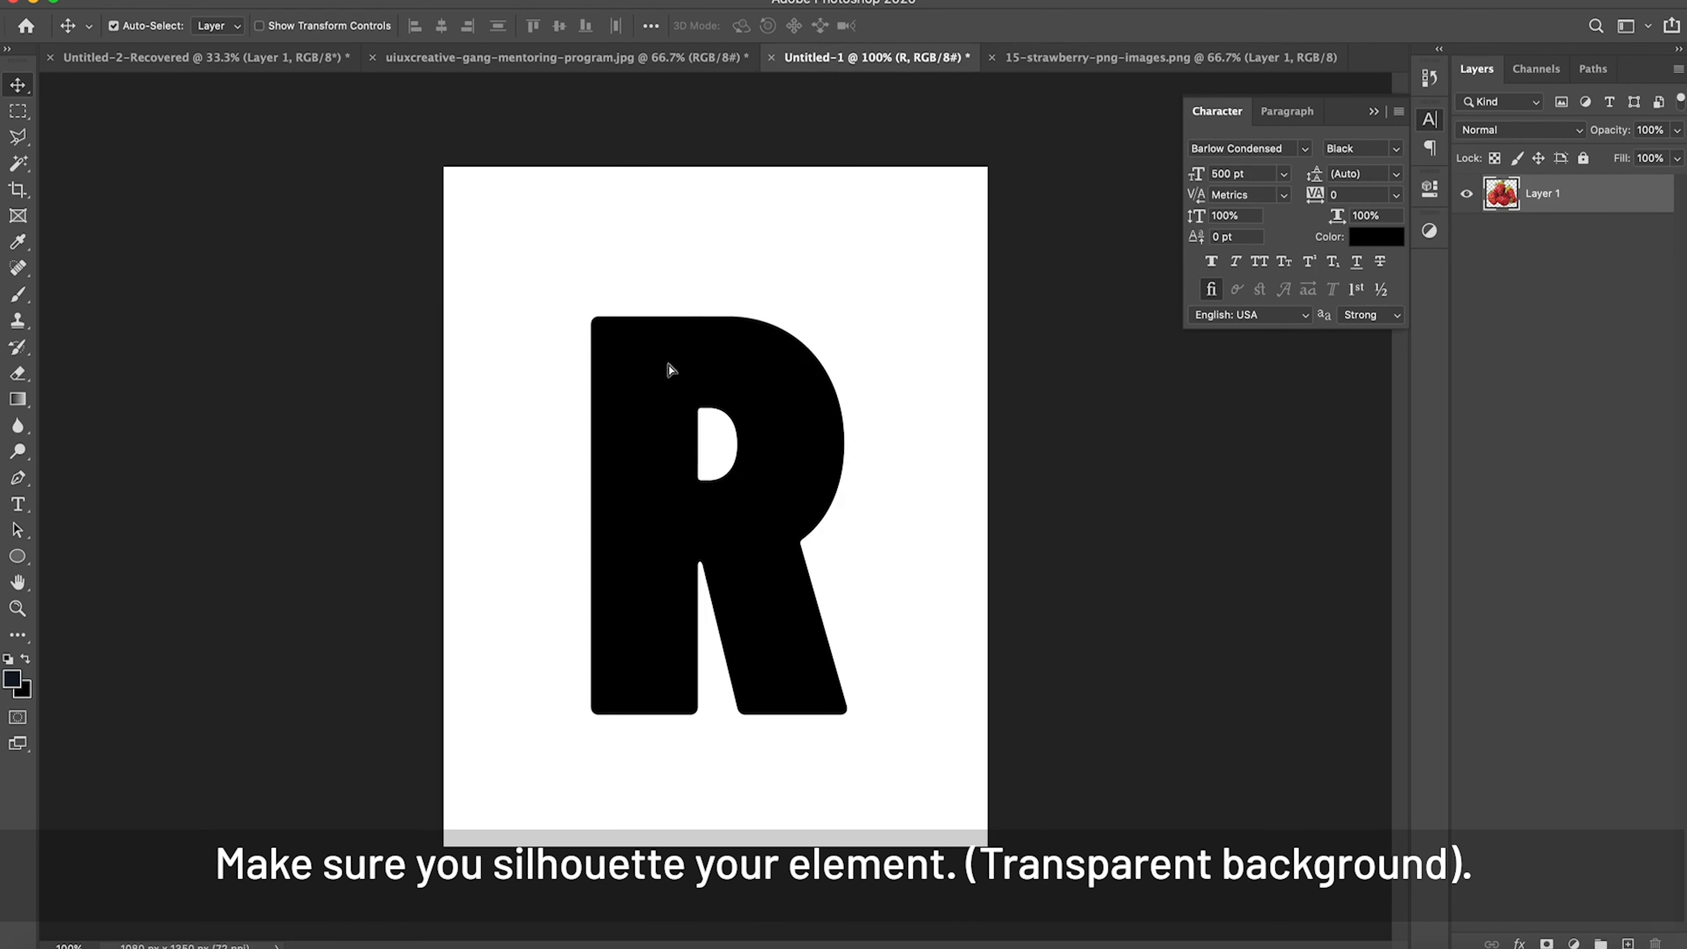
pyautogui.moveTo(708, 420); pyautogui.dragTo(708, 420)
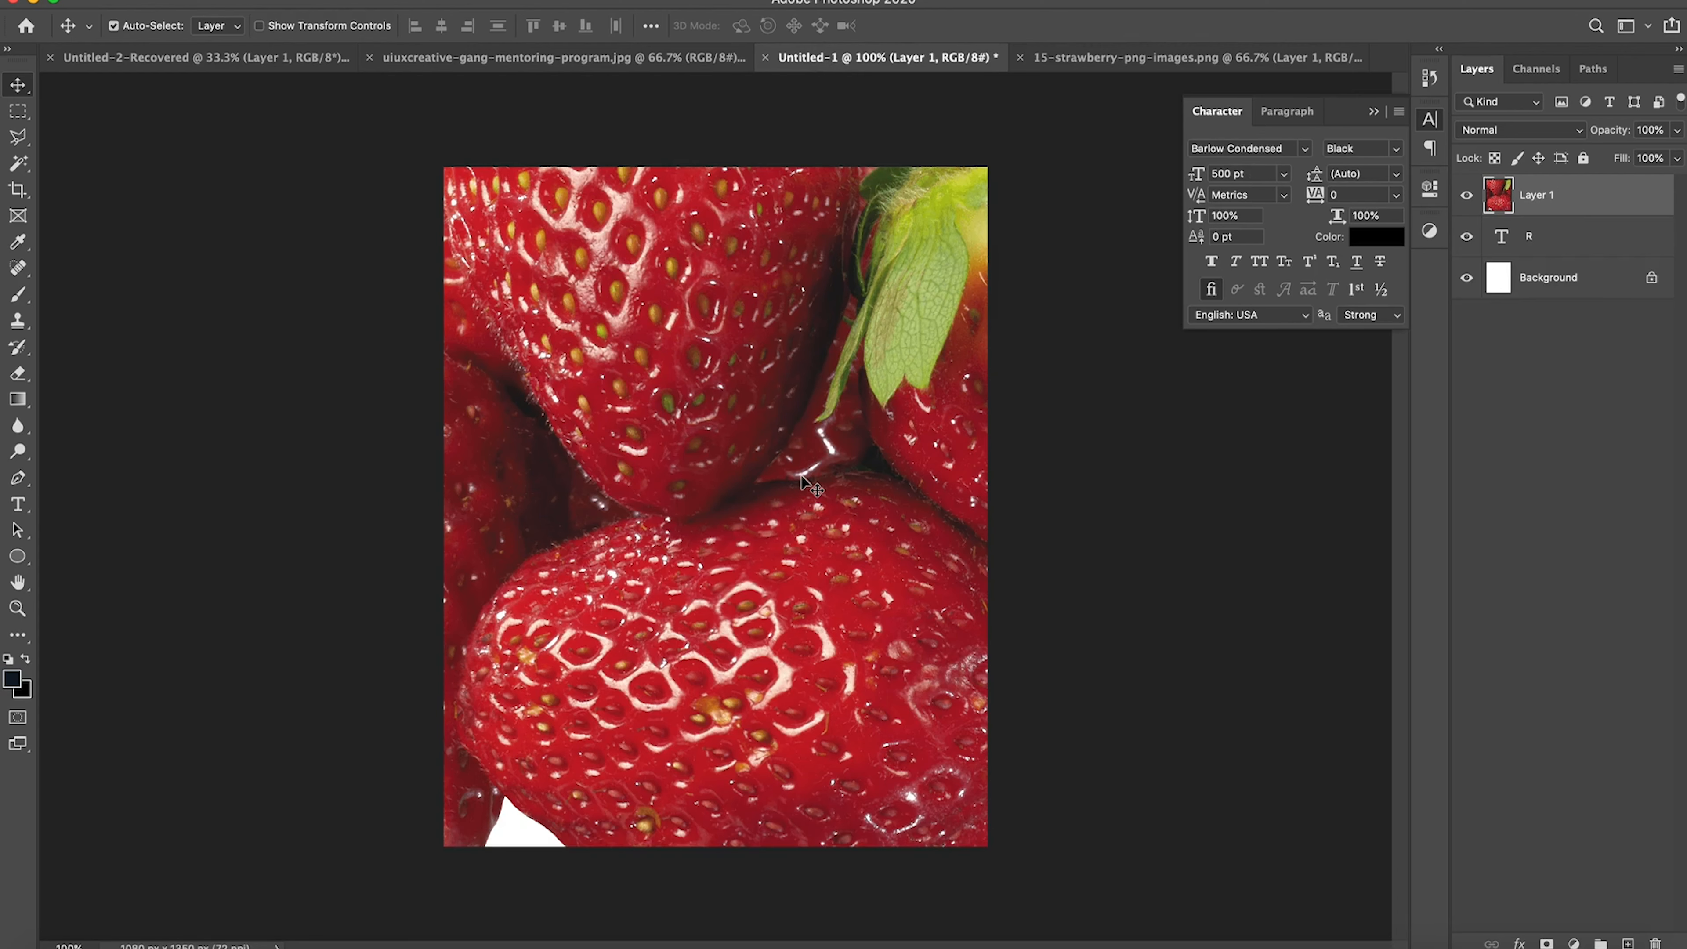
pyautogui.press('super+j')
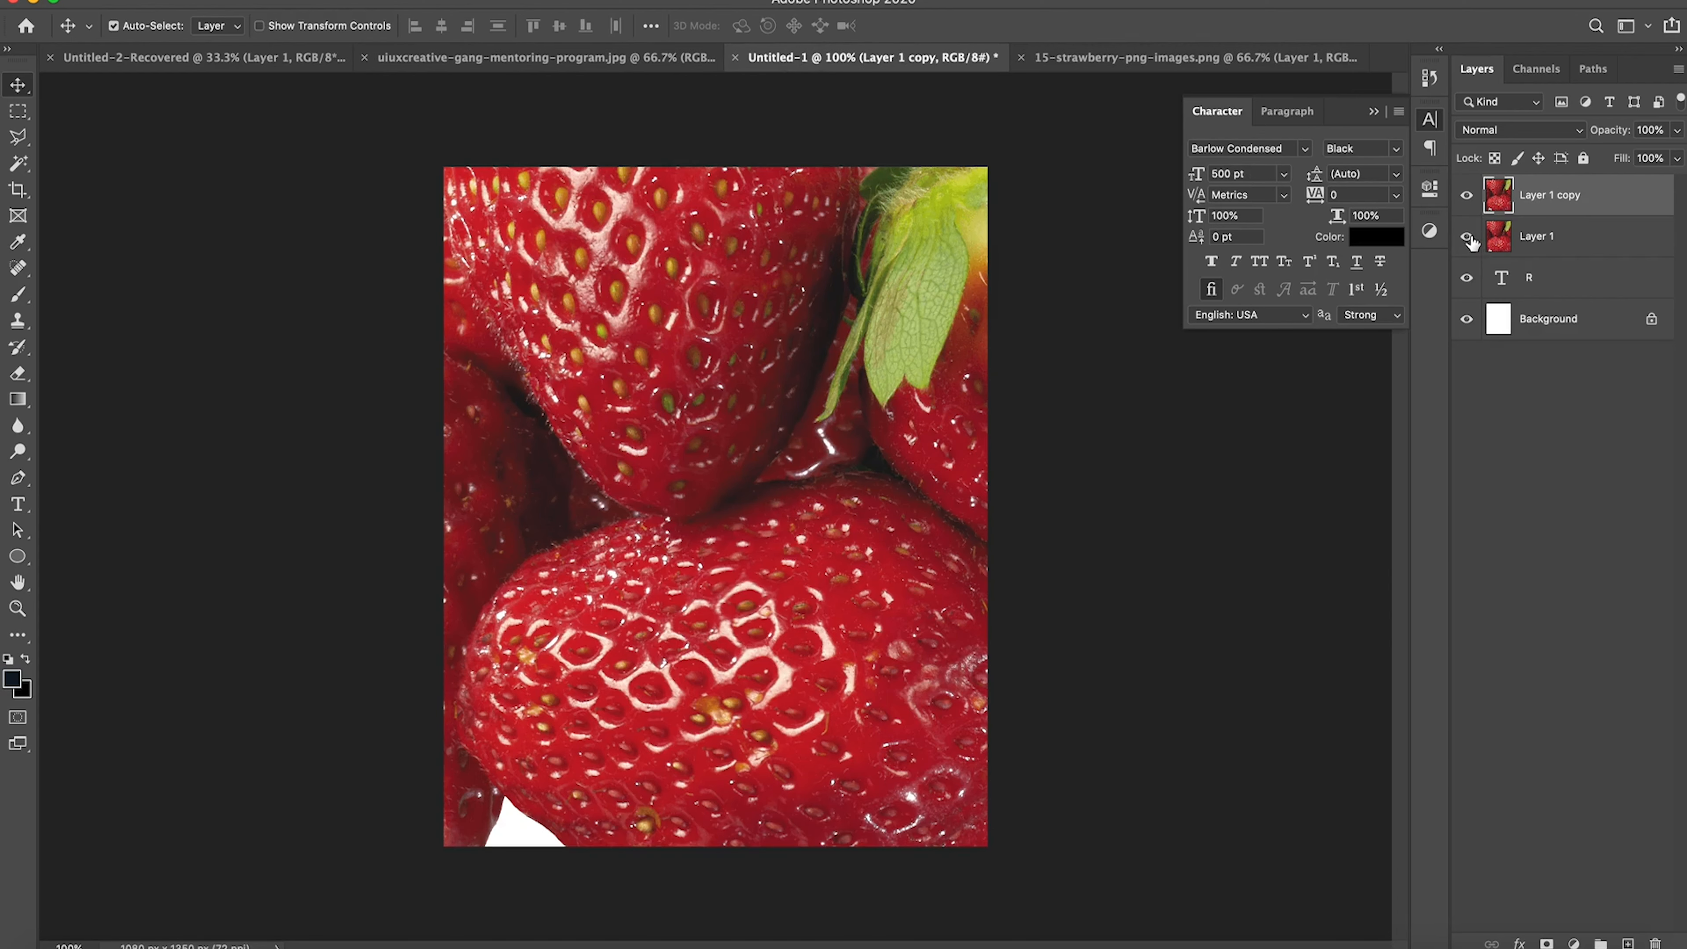
# Step: With the original strawberry layer hidden, scale its copy proportionally to 32.25% and place it over the lower part of the R
pyautogui.press('super+t')
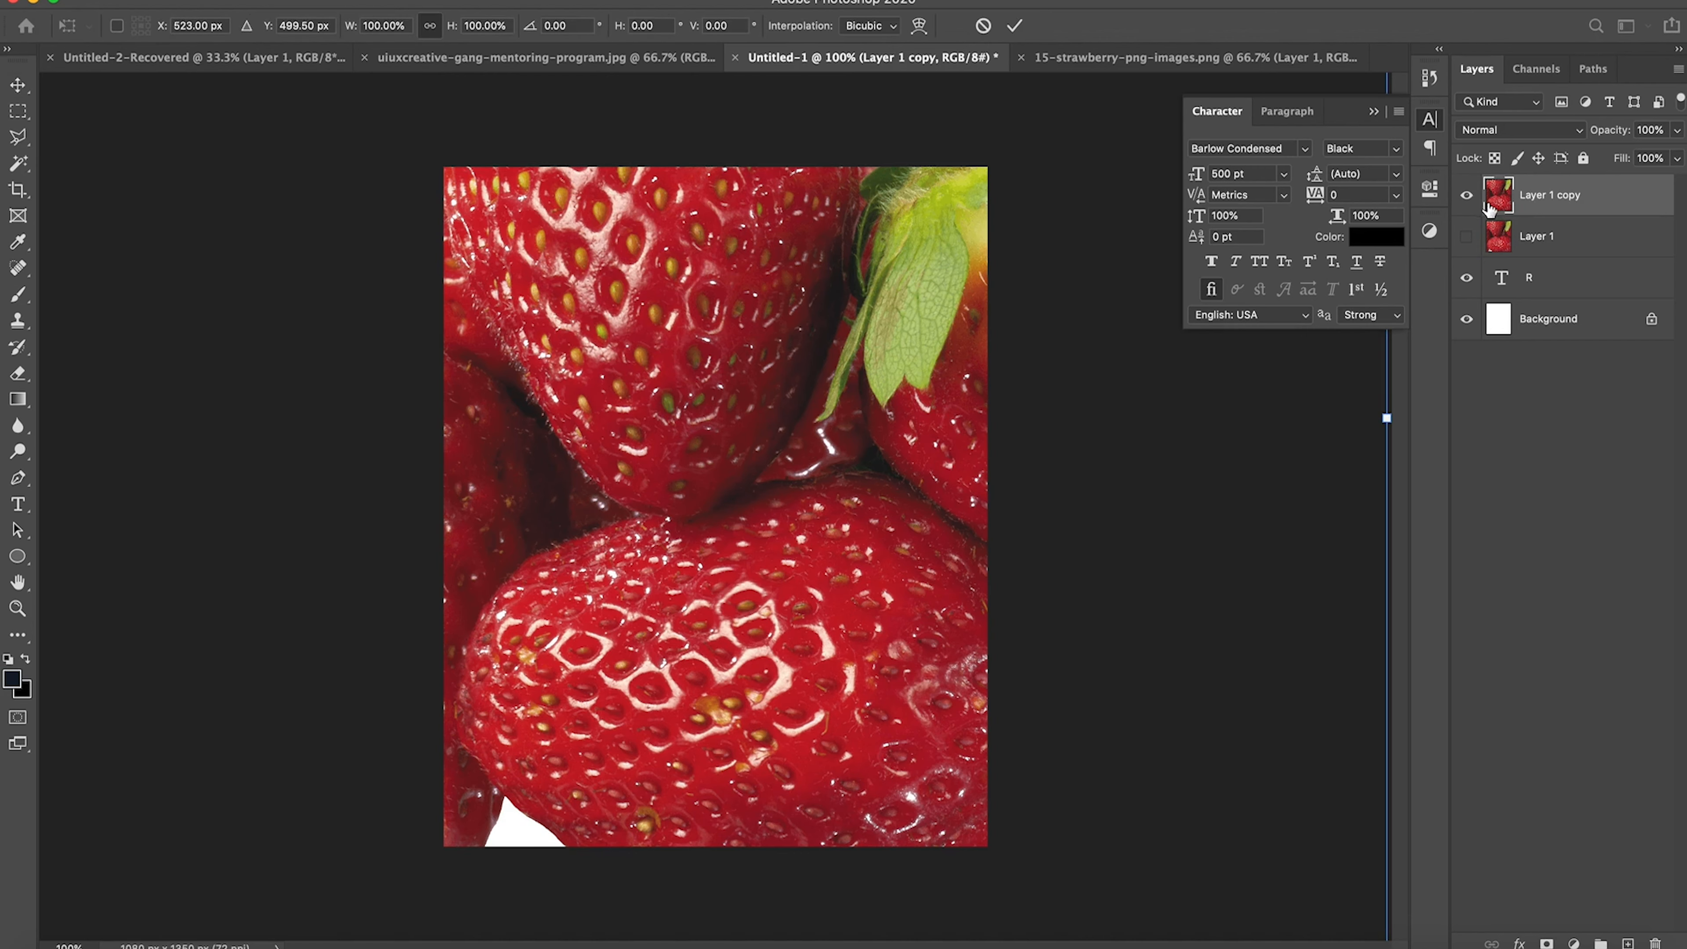
pyautogui.moveTo(954, 198); pyautogui.dragTo(851, 378)
pyautogui.moveTo(921, 219); pyautogui.dragTo(874, 390)
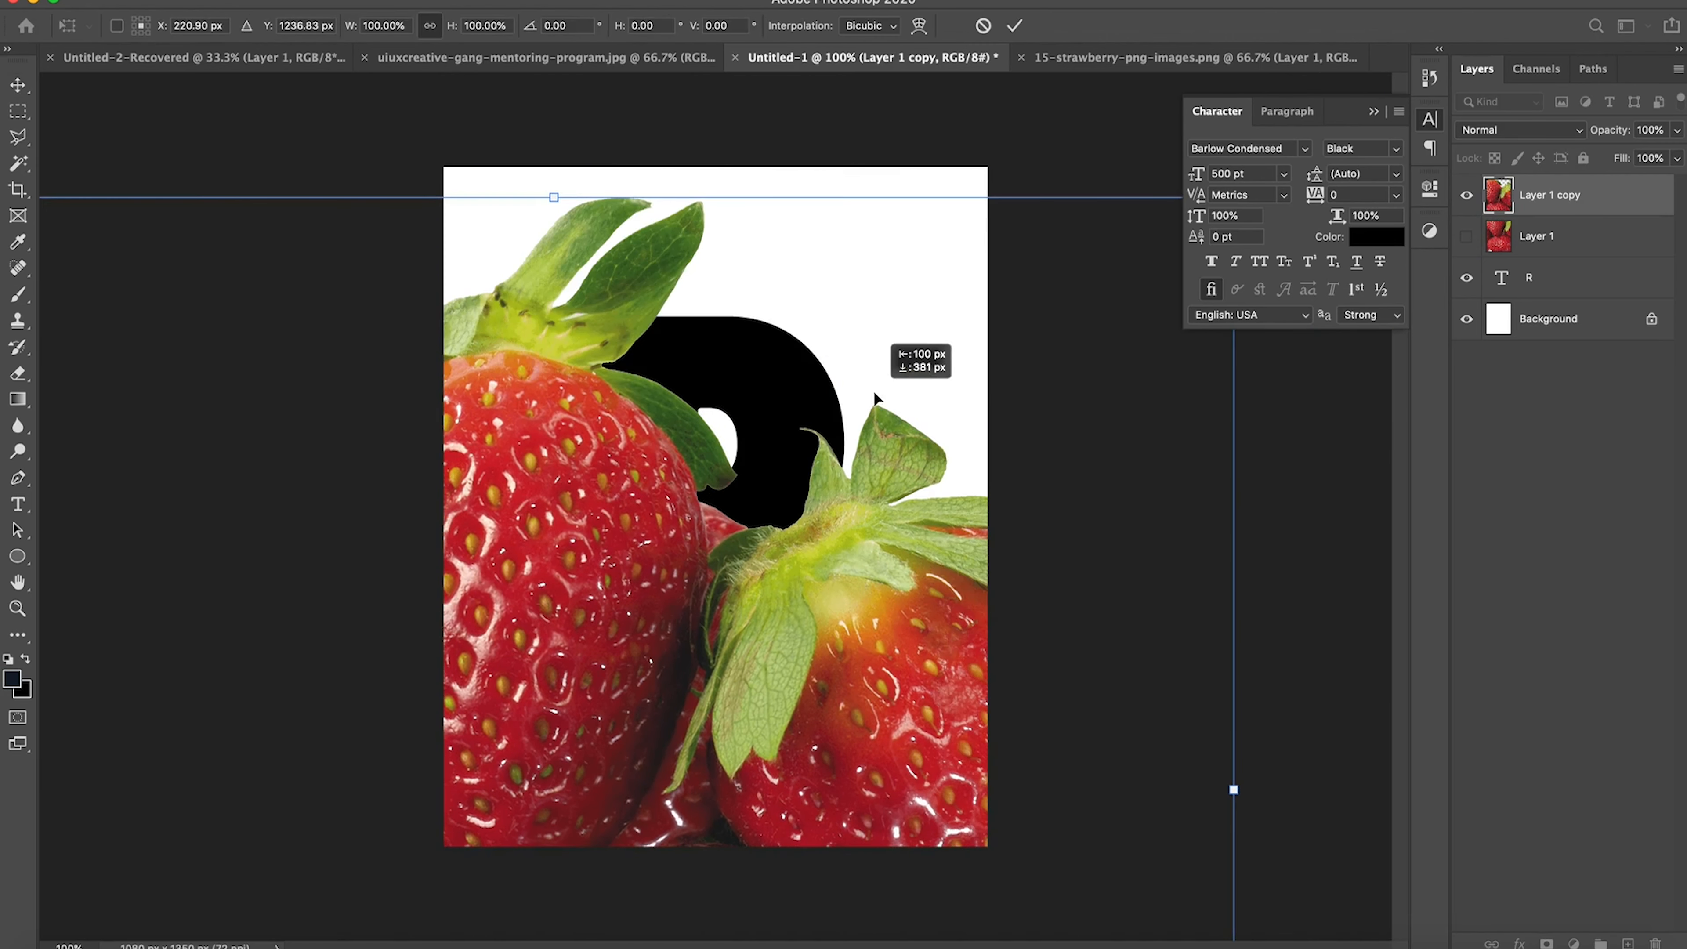
pyautogui.moveTo(993, 390); pyautogui.dragTo(861, 428)
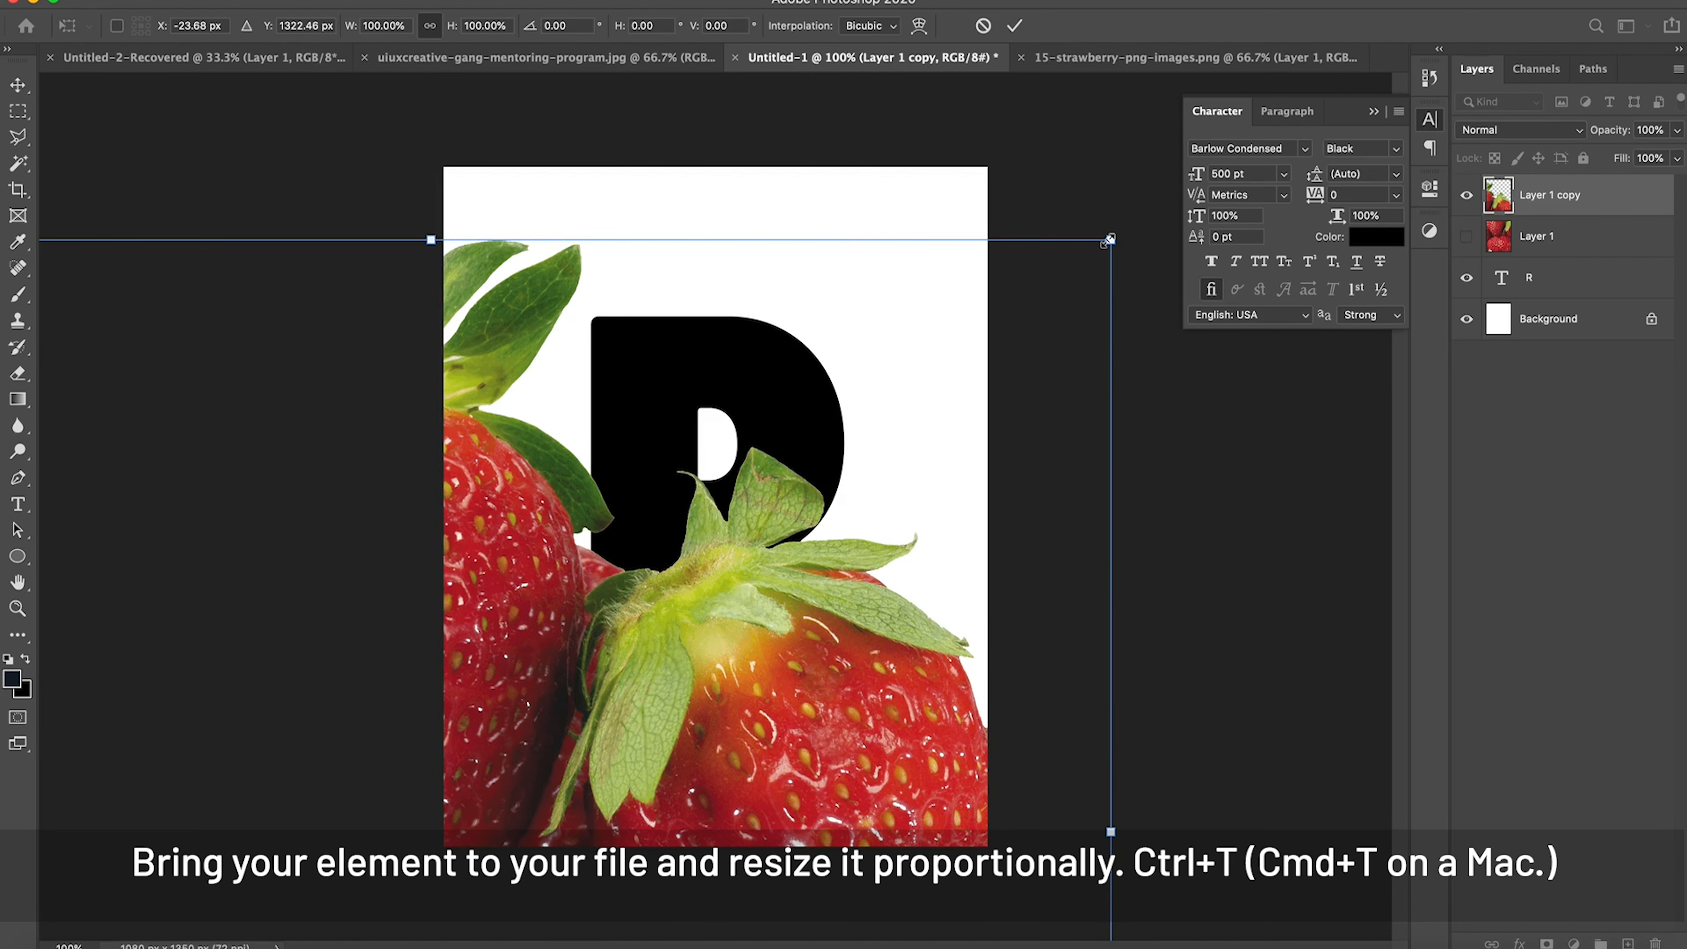
pyautogui.moveTo(1107, 240); pyautogui.dragTo(702, 588)
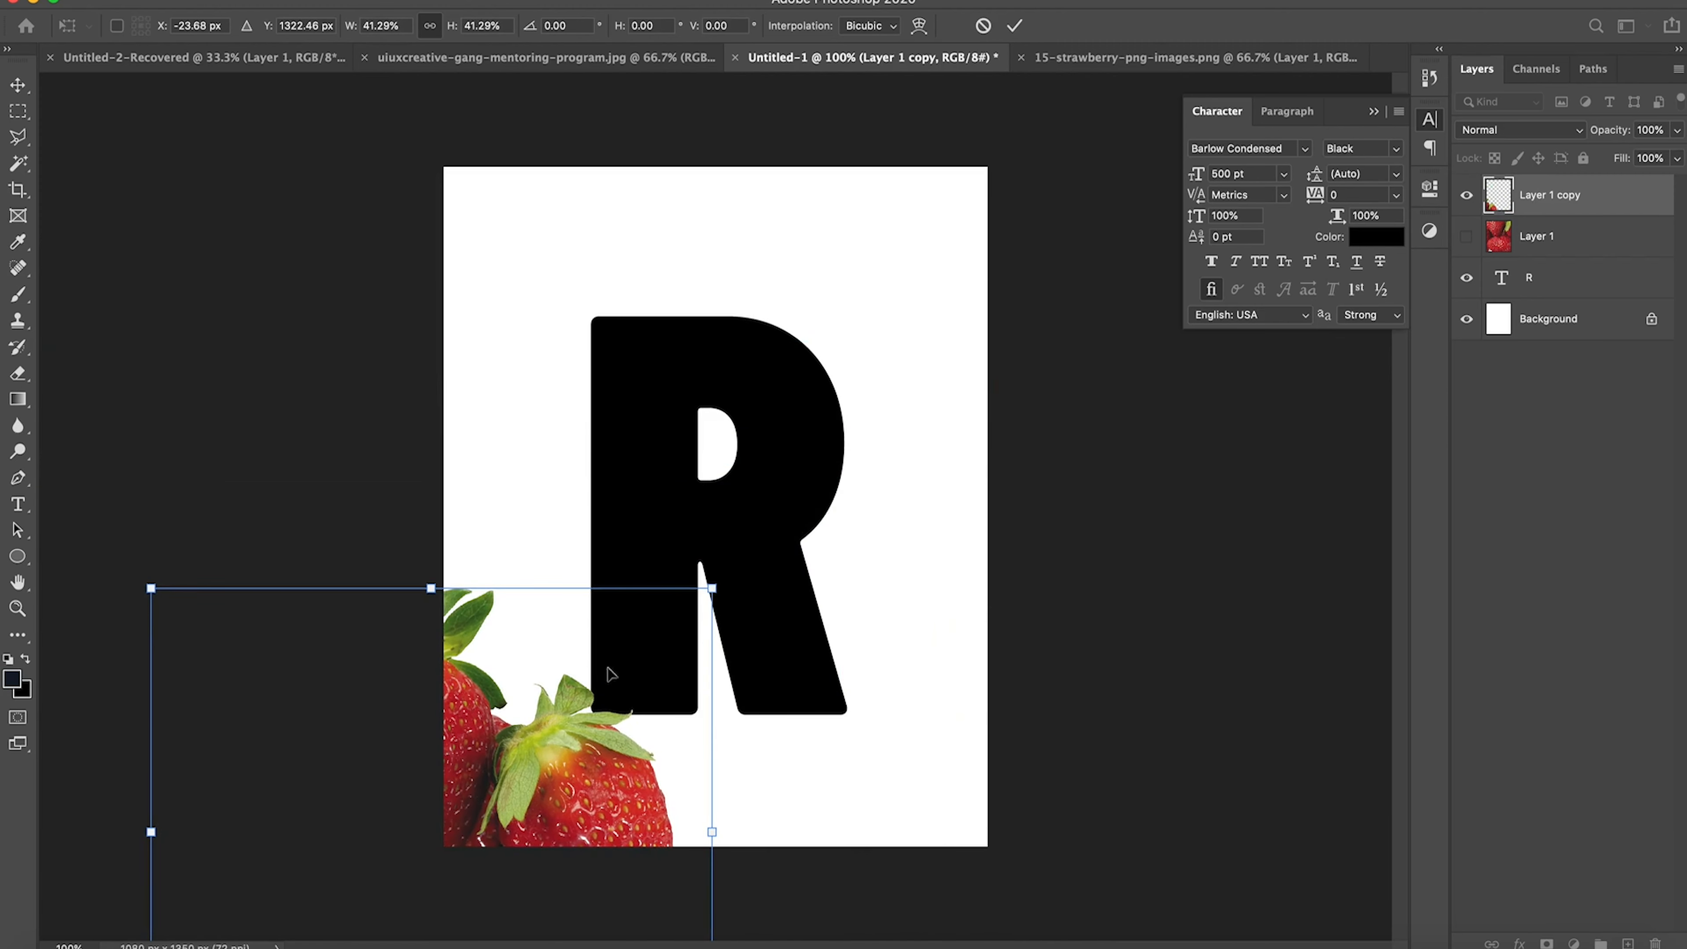
pyautogui.moveTo(560, 757); pyautogui.dragTo(848, 502)
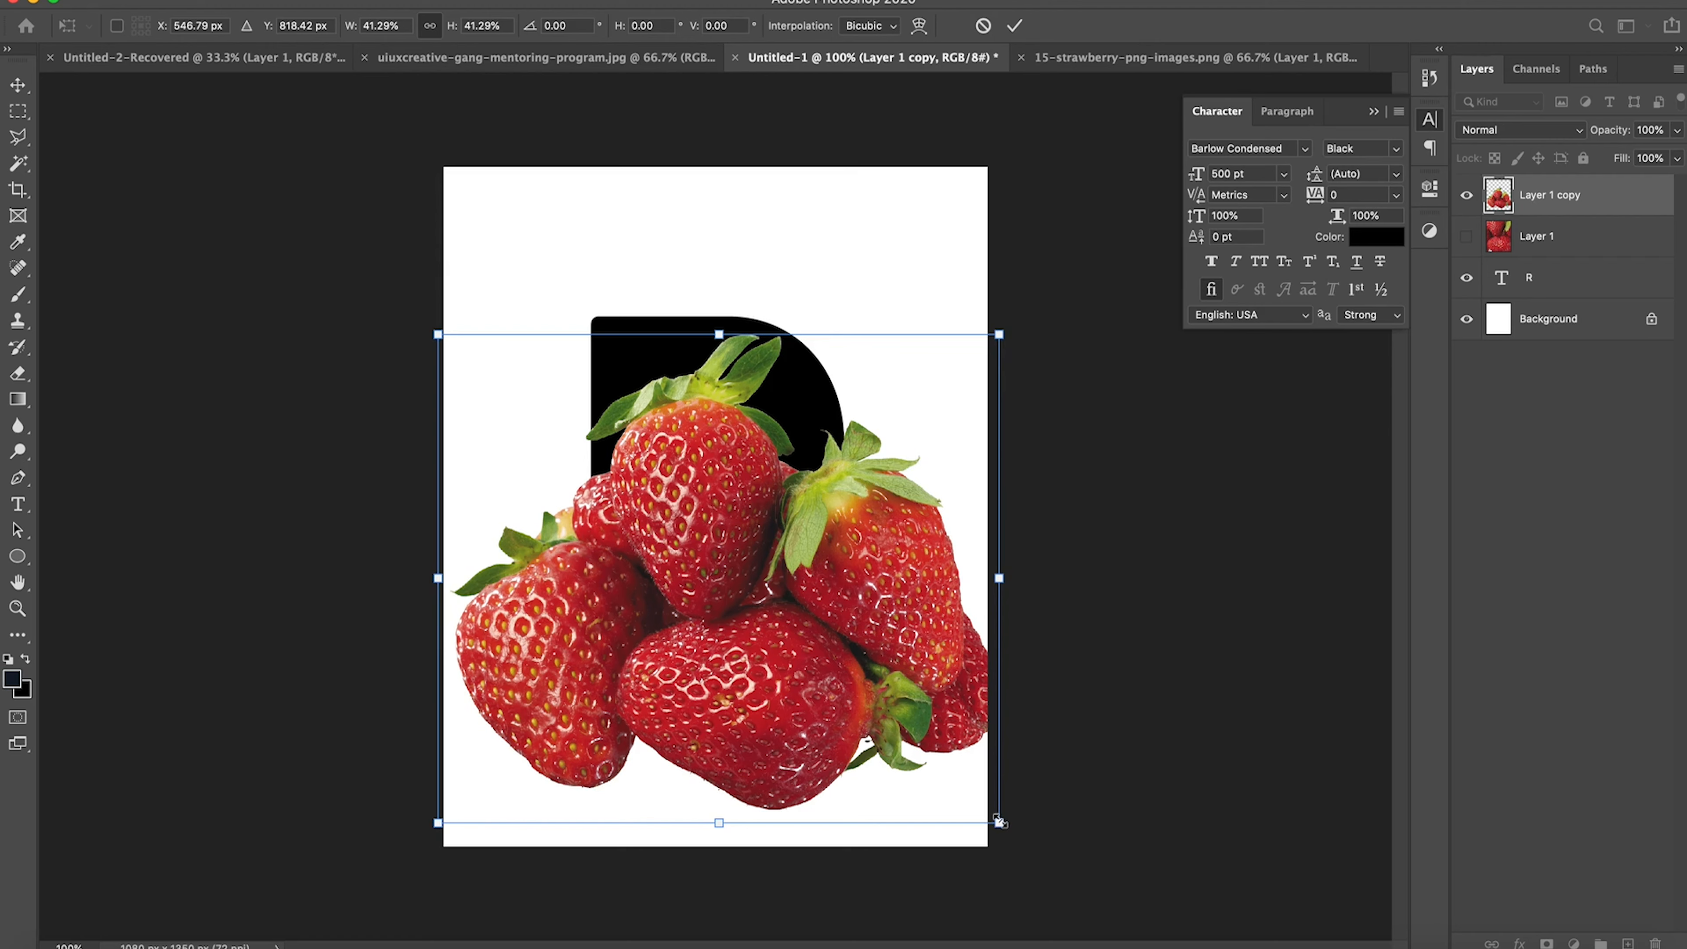
pyautogui.moveTo(998, 822); pyautogui.dragTo(925, 782)
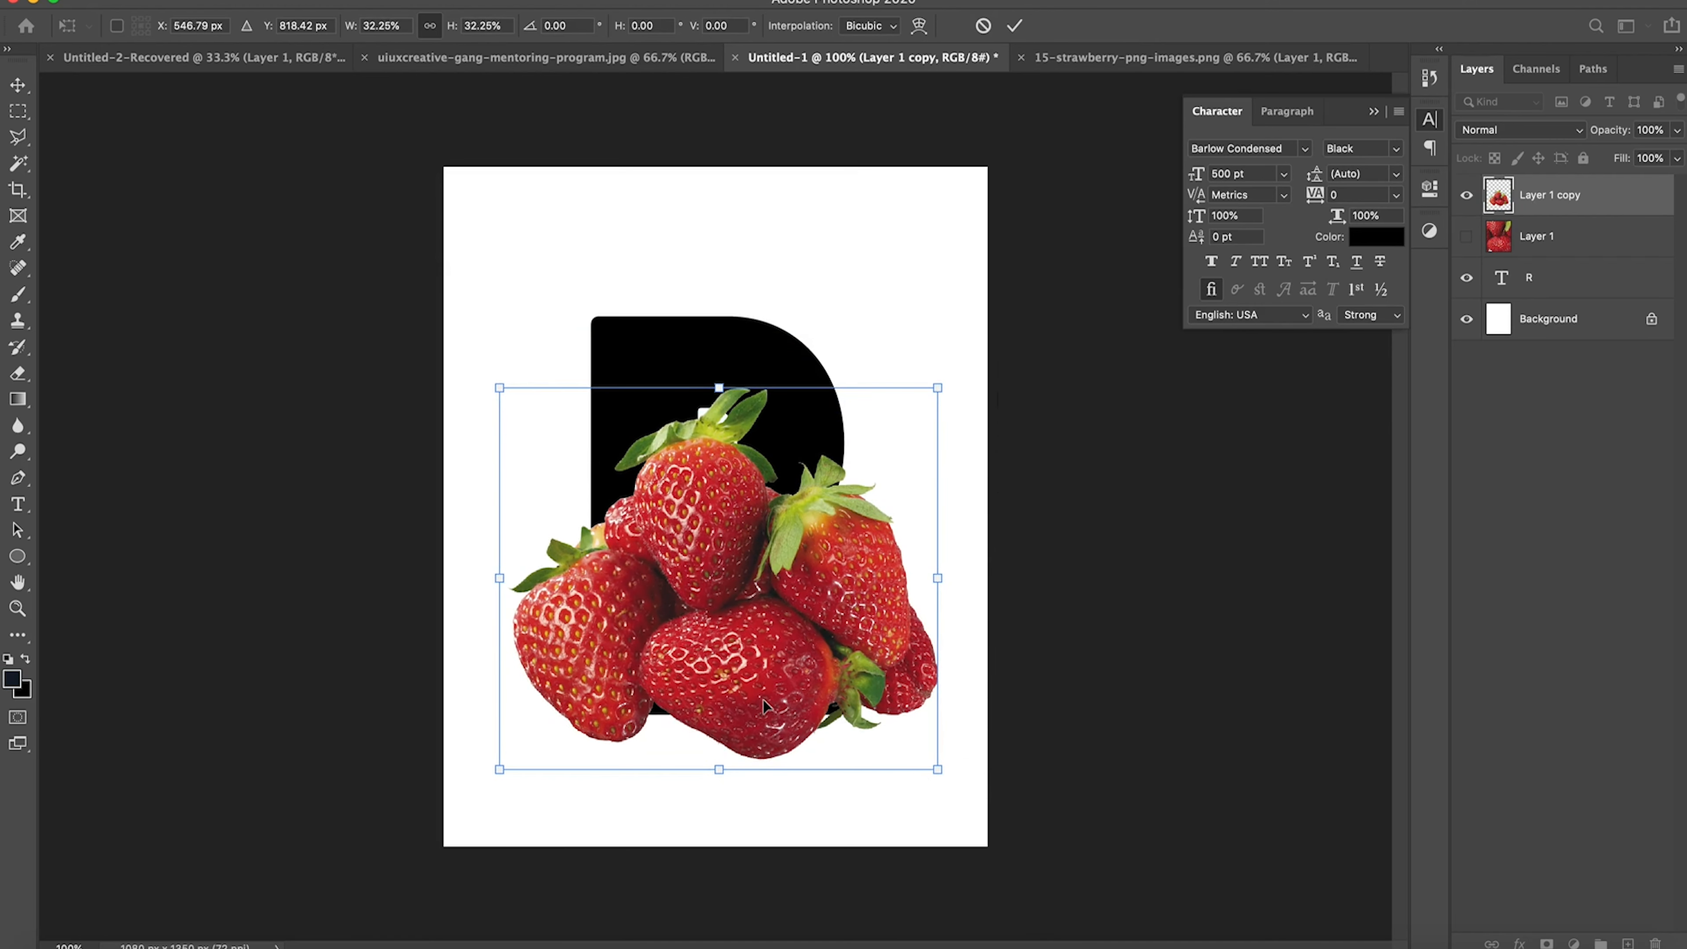
pyautogui.moveTo(762, 702); pyautogui.dragTo(756, 714)
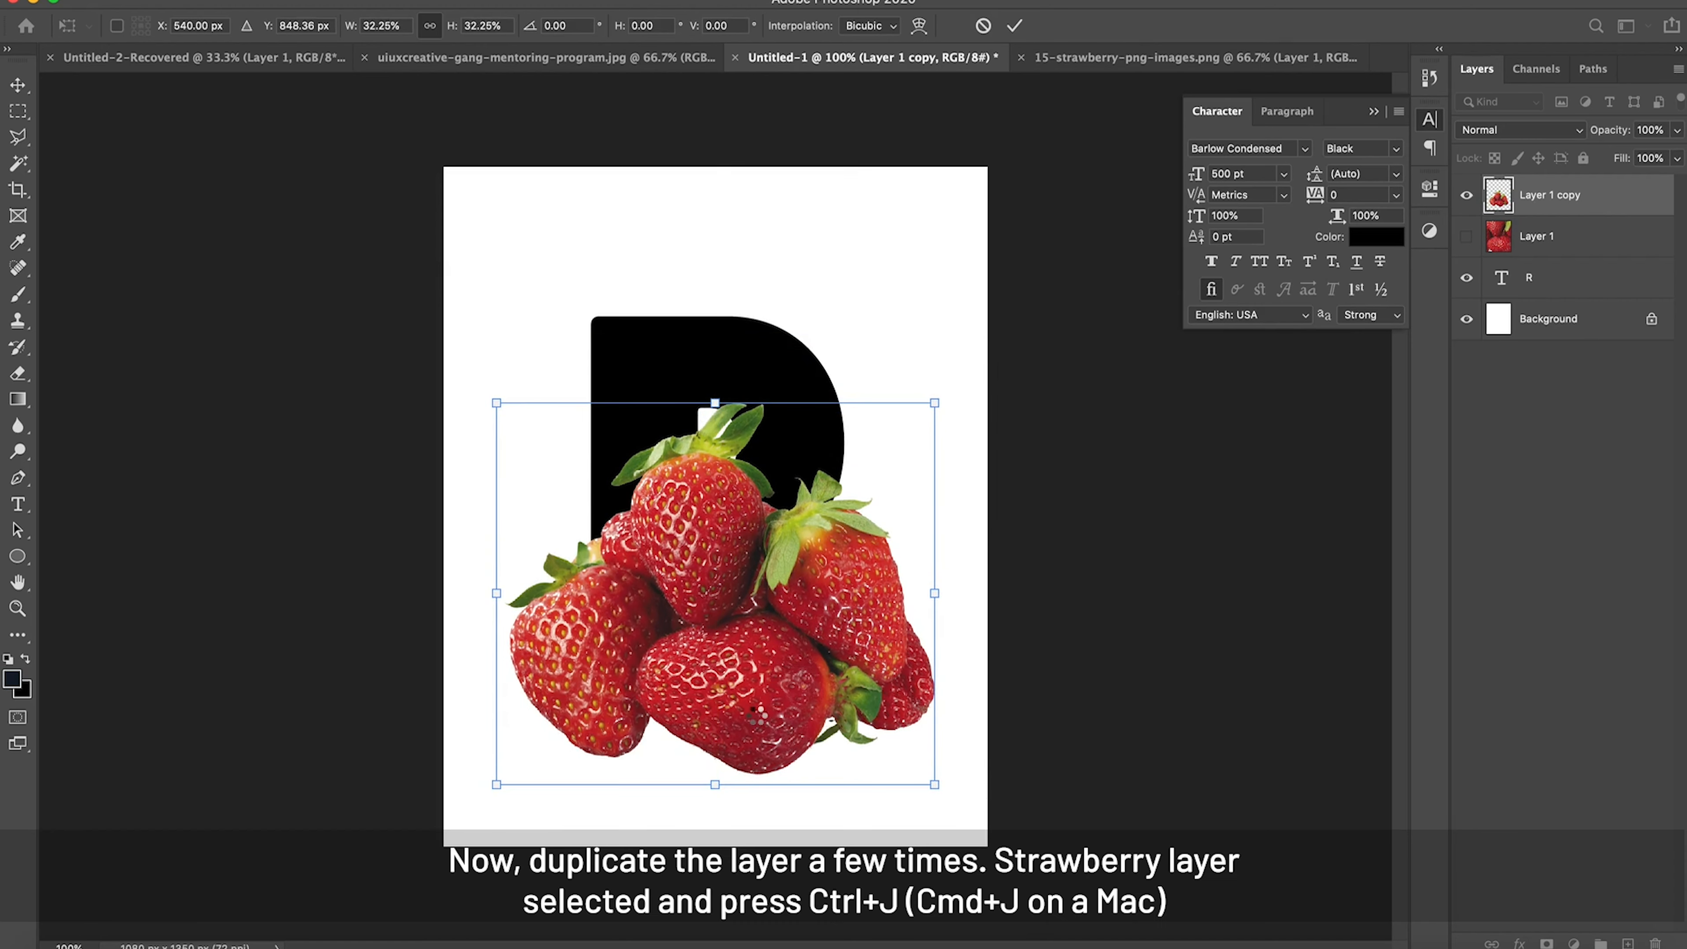
pyautogui.press('Return')
# Step: Duplicate the small strawberry layer twice across the letter's upper part, and duplicate all three strawberry layers directly above the R layer
pyautogui.moveTo(702, 561); pyautogui.dragTo(619, 383)
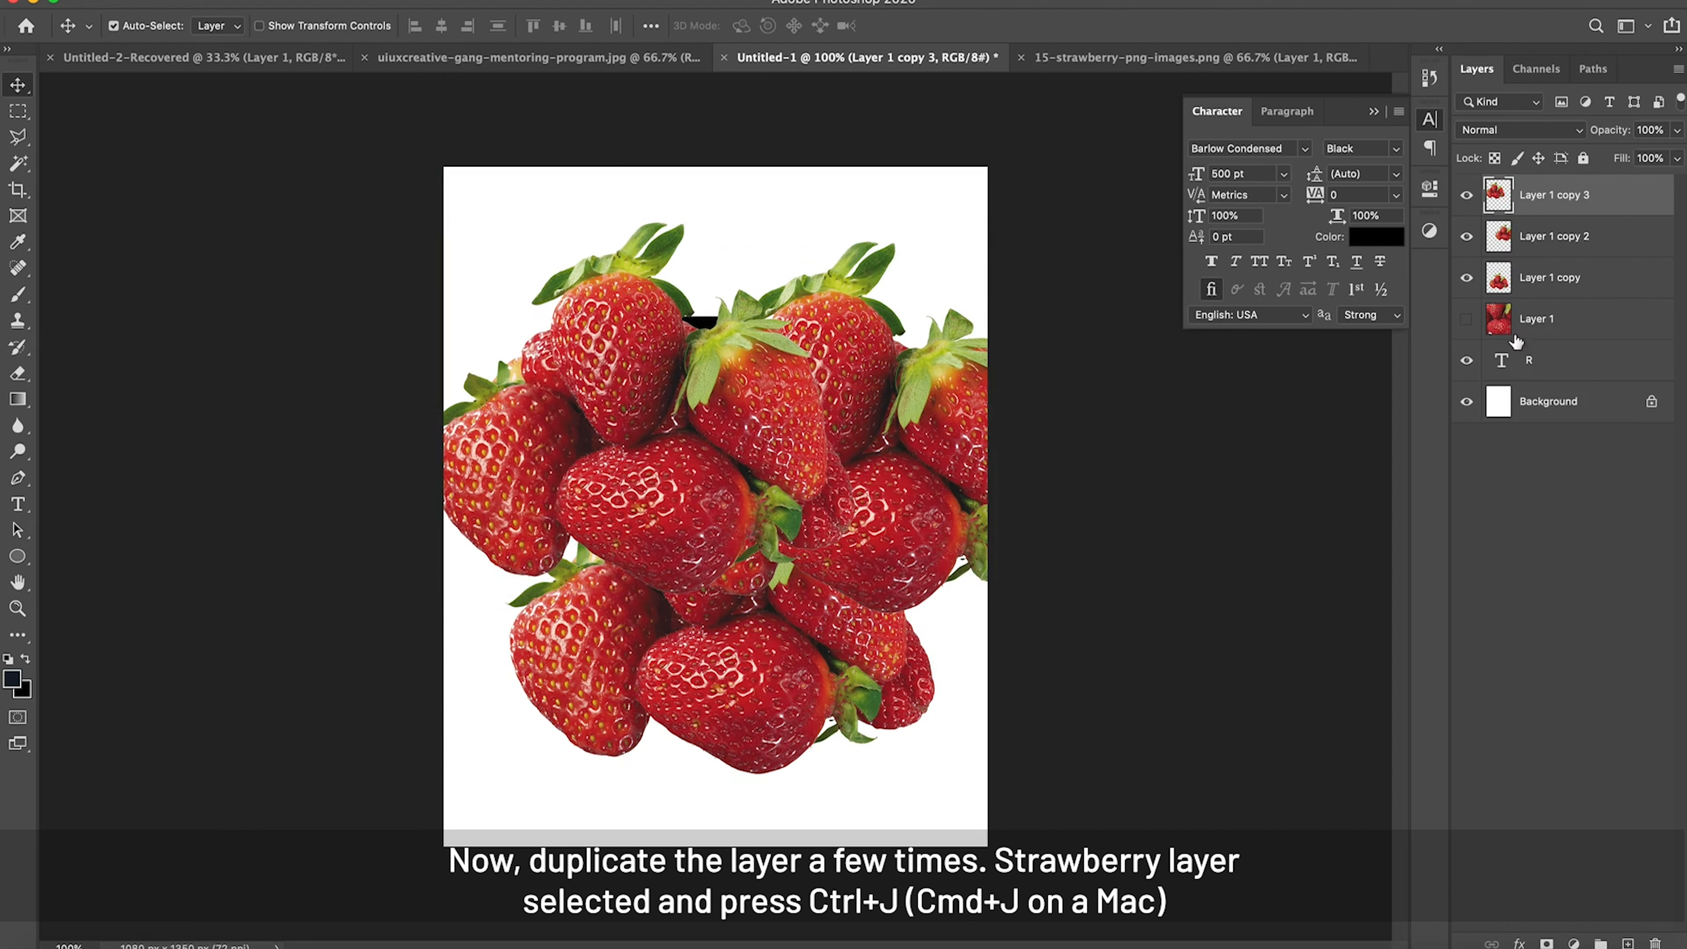
pyautogui.keyDown('shift'); pyautogui.click(1548, 279); pyautogui.keyUp('shift')
pyautogui.moveTo(1494, 284); pyautogui.dragTo(1502, 347)
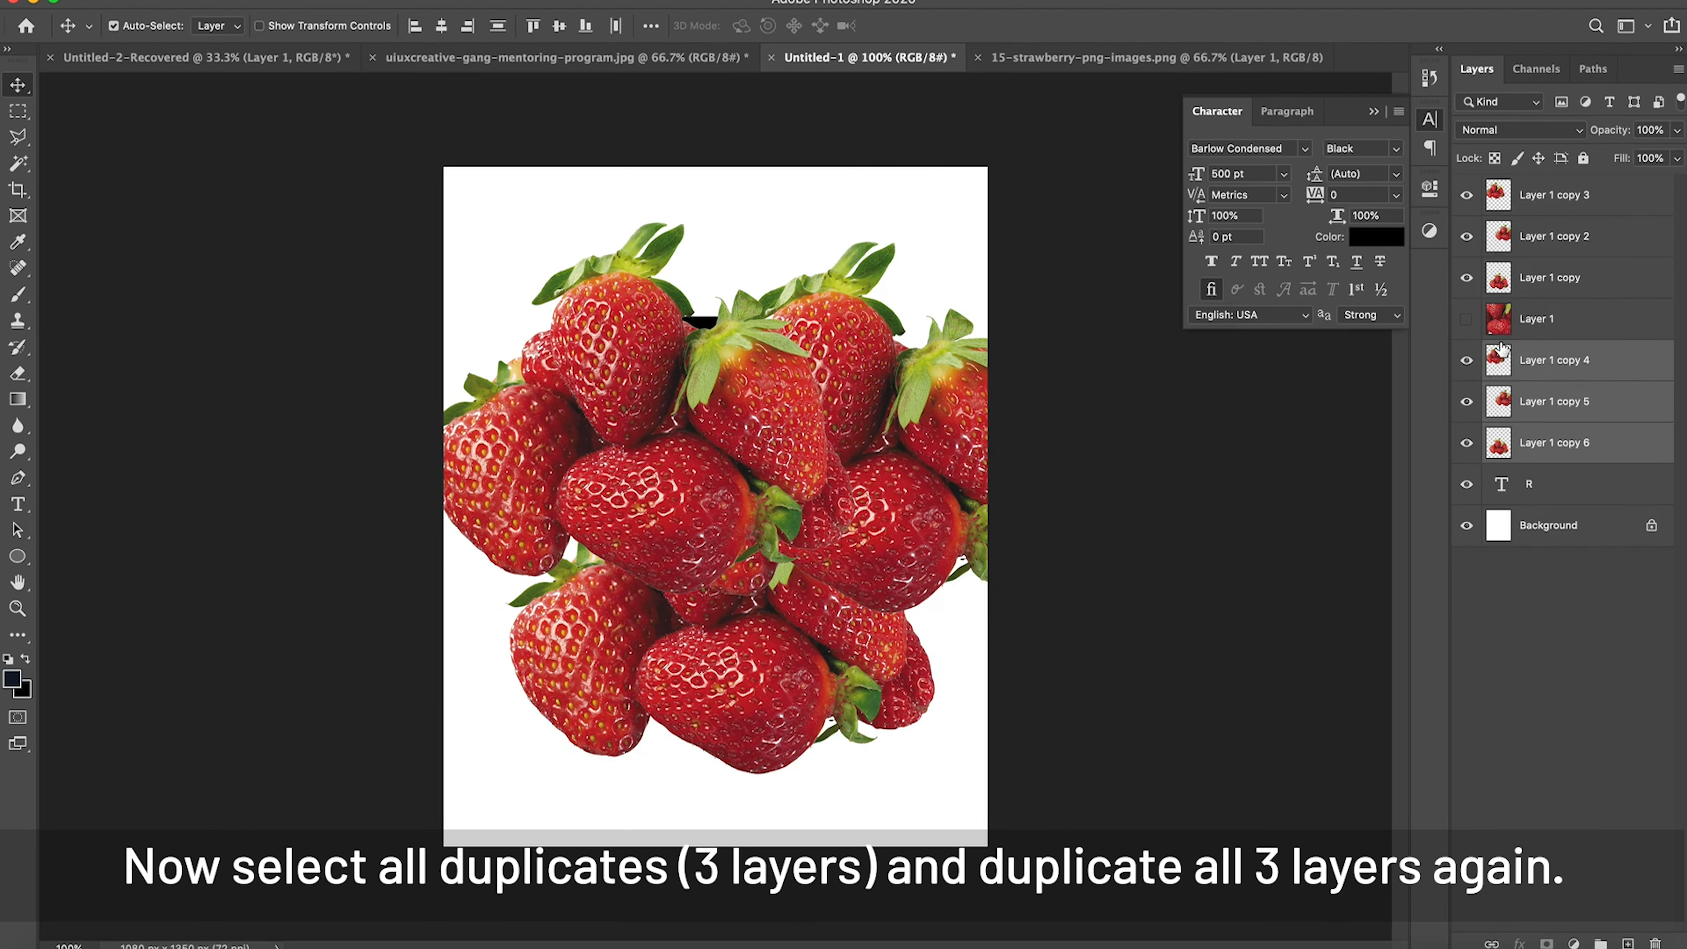
# Step: Clip Layer 1 copy 6, Layer 1 copy 5 and Layer 1 copy 4 to the R text layer with clipping masks
pyautogui.keyDown('alt'); pyautogui.click(1523, 462); pyautogui.keyUp('alt')
pyautogui.keyDown('alt'); pyautogui.click(1530, 422); pyautogui.keyUp('alt')
pyautogui.keyDown('alt'); pyautogui.click(1536, 381); pyautogui.keyUp('alt')
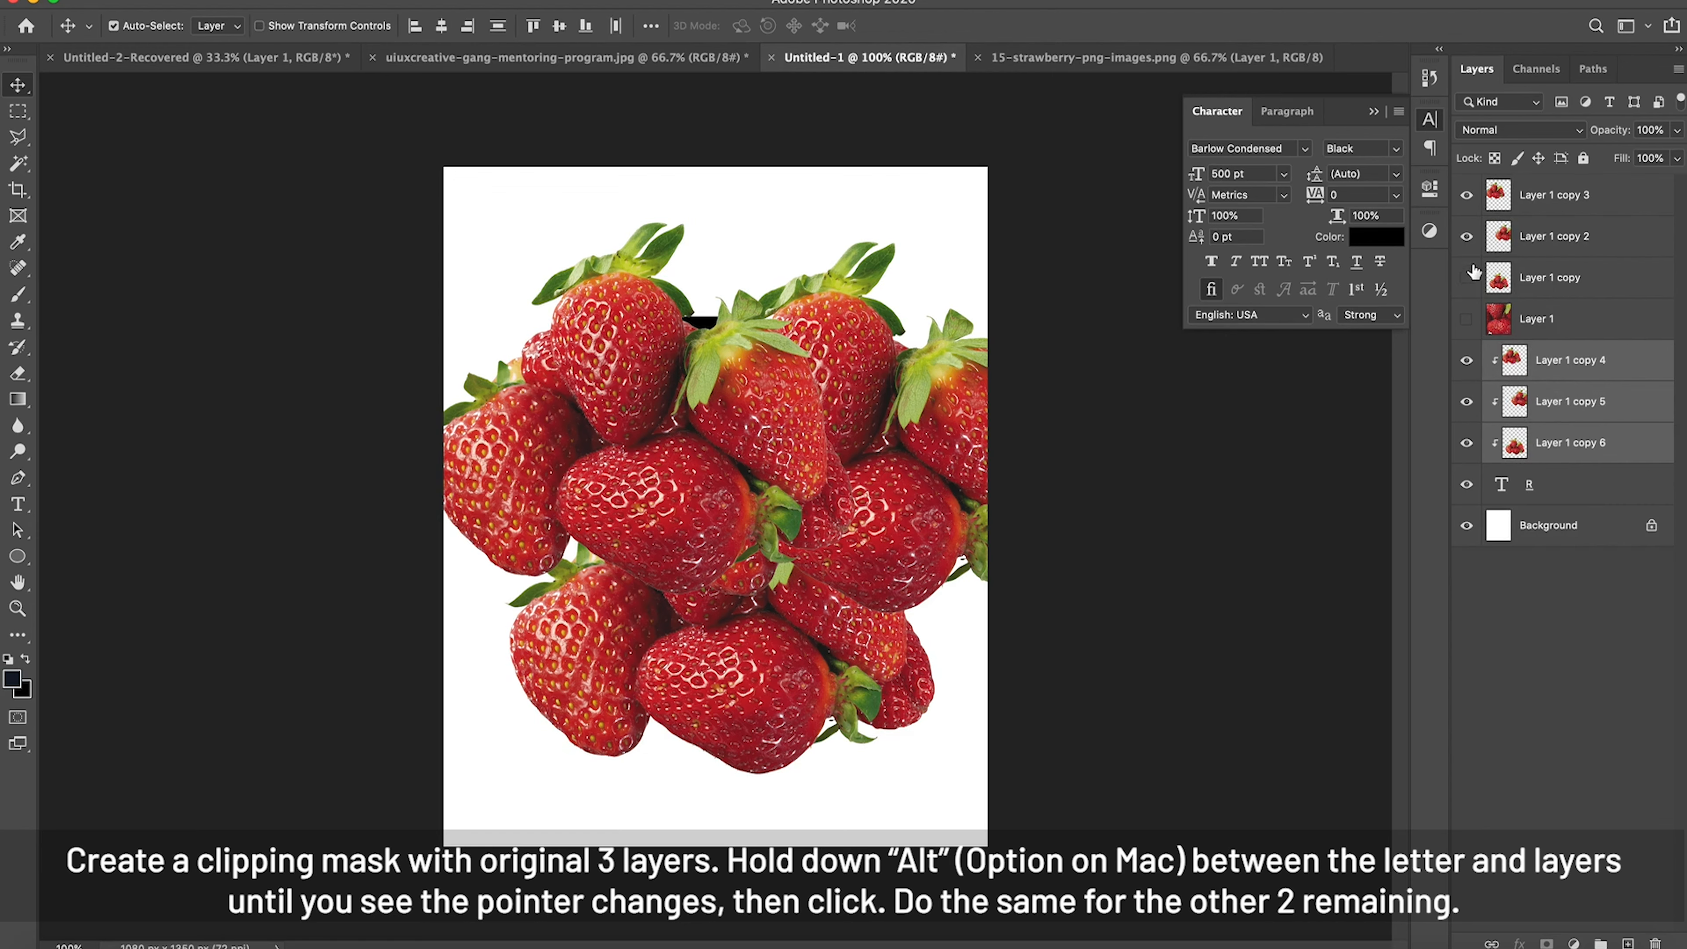
# Step: Hide the unclipped strawberry copies except Layer 1 copy 3, and add a layer mask to that layer
pyautogui.moveTo(1472, 271); pyautogui.dragTo(1473, 216)
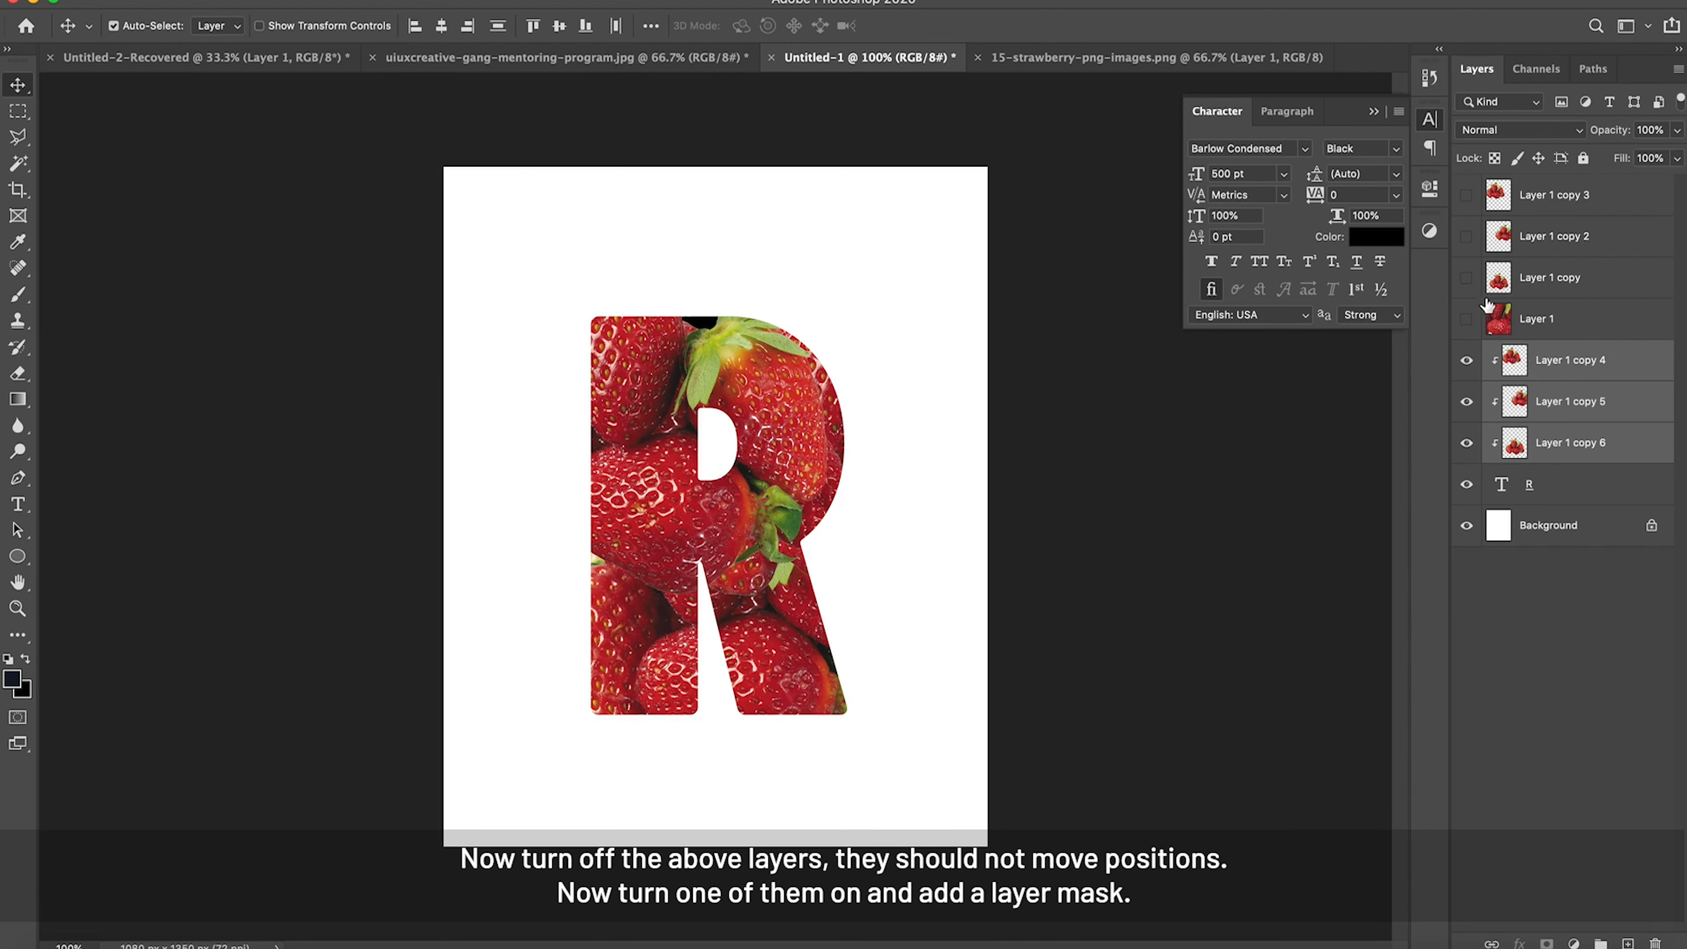
pyautogui.click(1467, 199)
pyautogui.click(1467, 199)
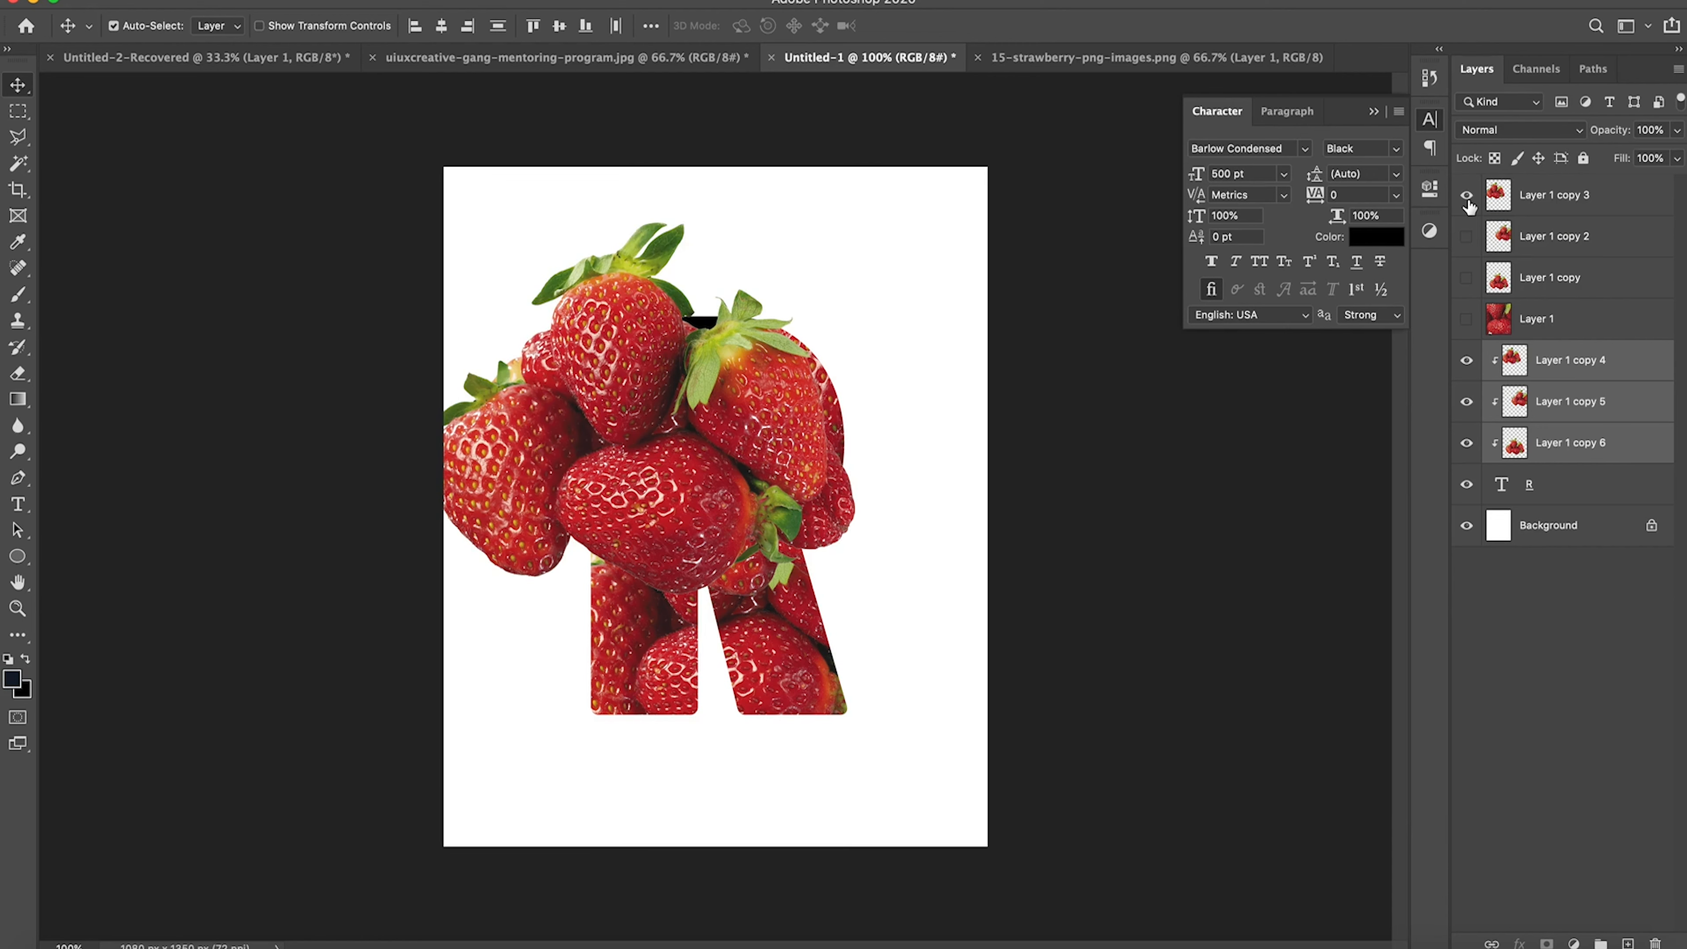
pyautogui.click(1554, 205)
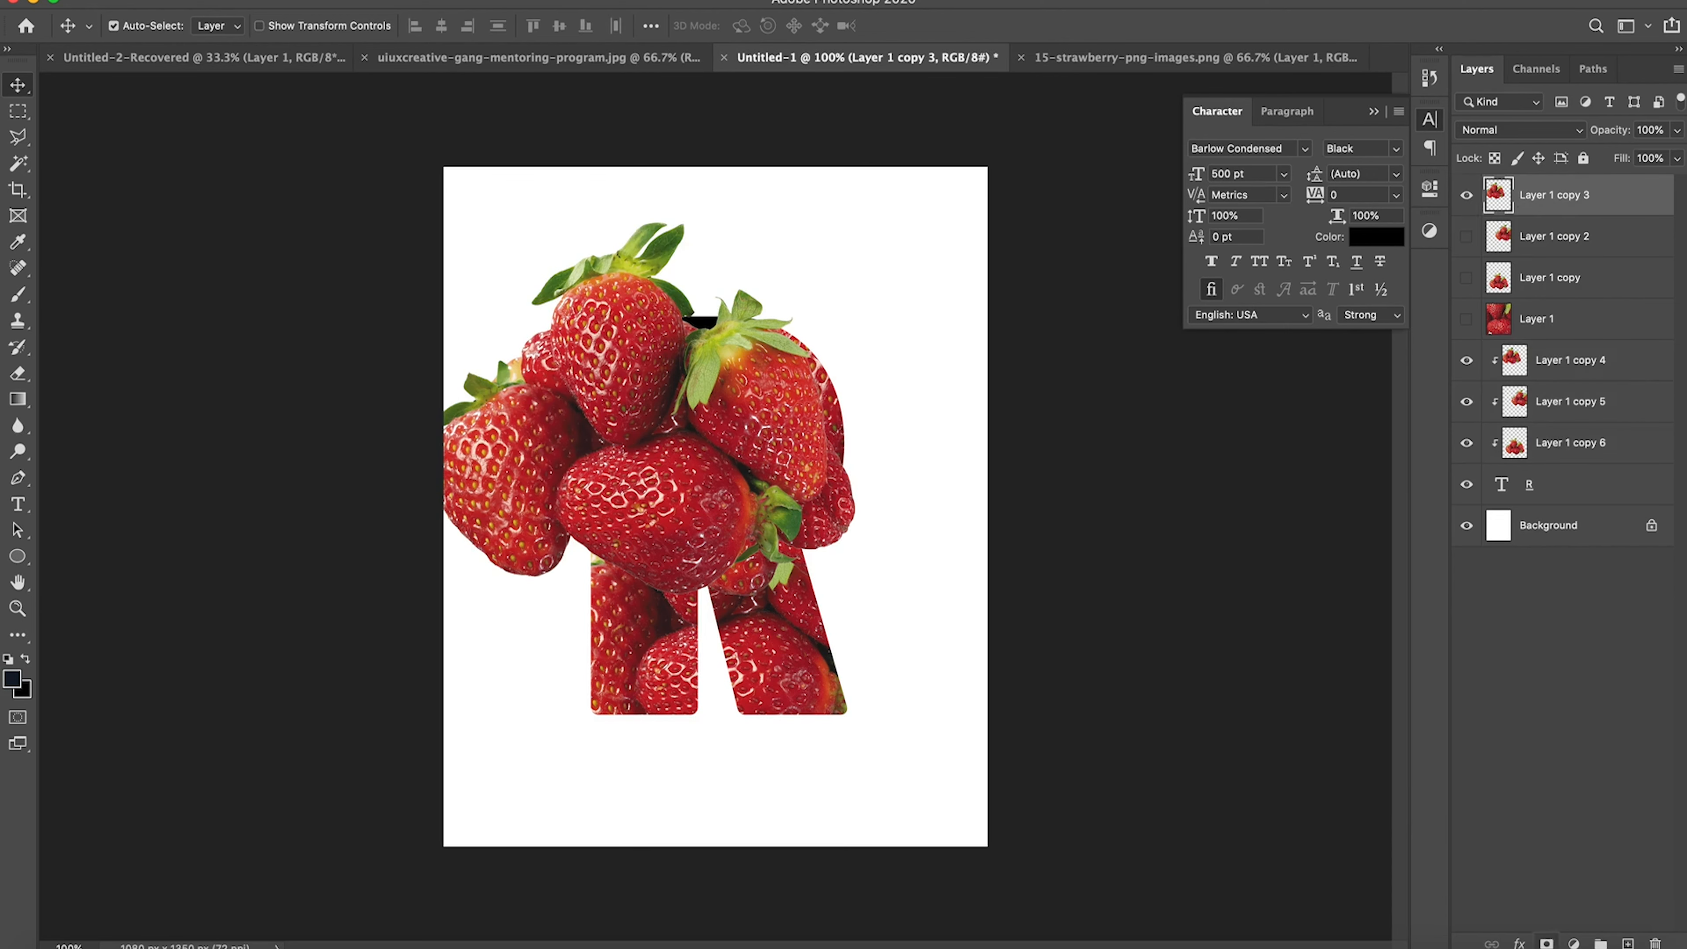
pyautogui.click(1546, 942)
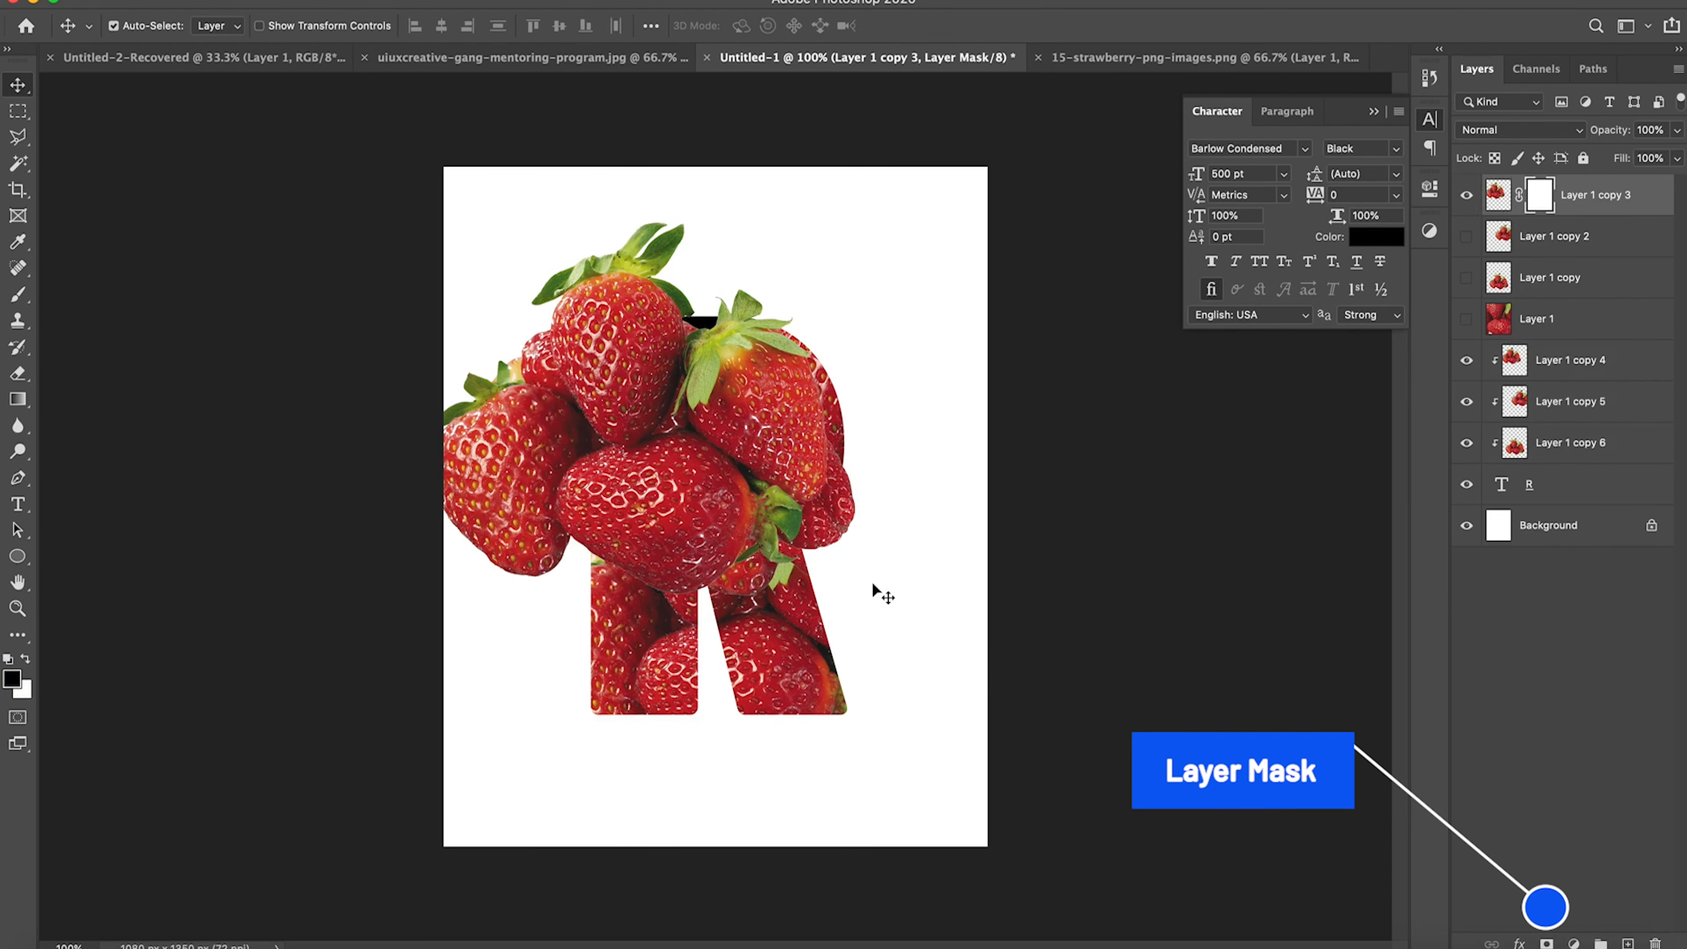
# Step: Using a 200 px brush at 100% flow, paint black on the mask to hide strawberries beyond the R's right edge and inside its counter
pyautogui.press('b')
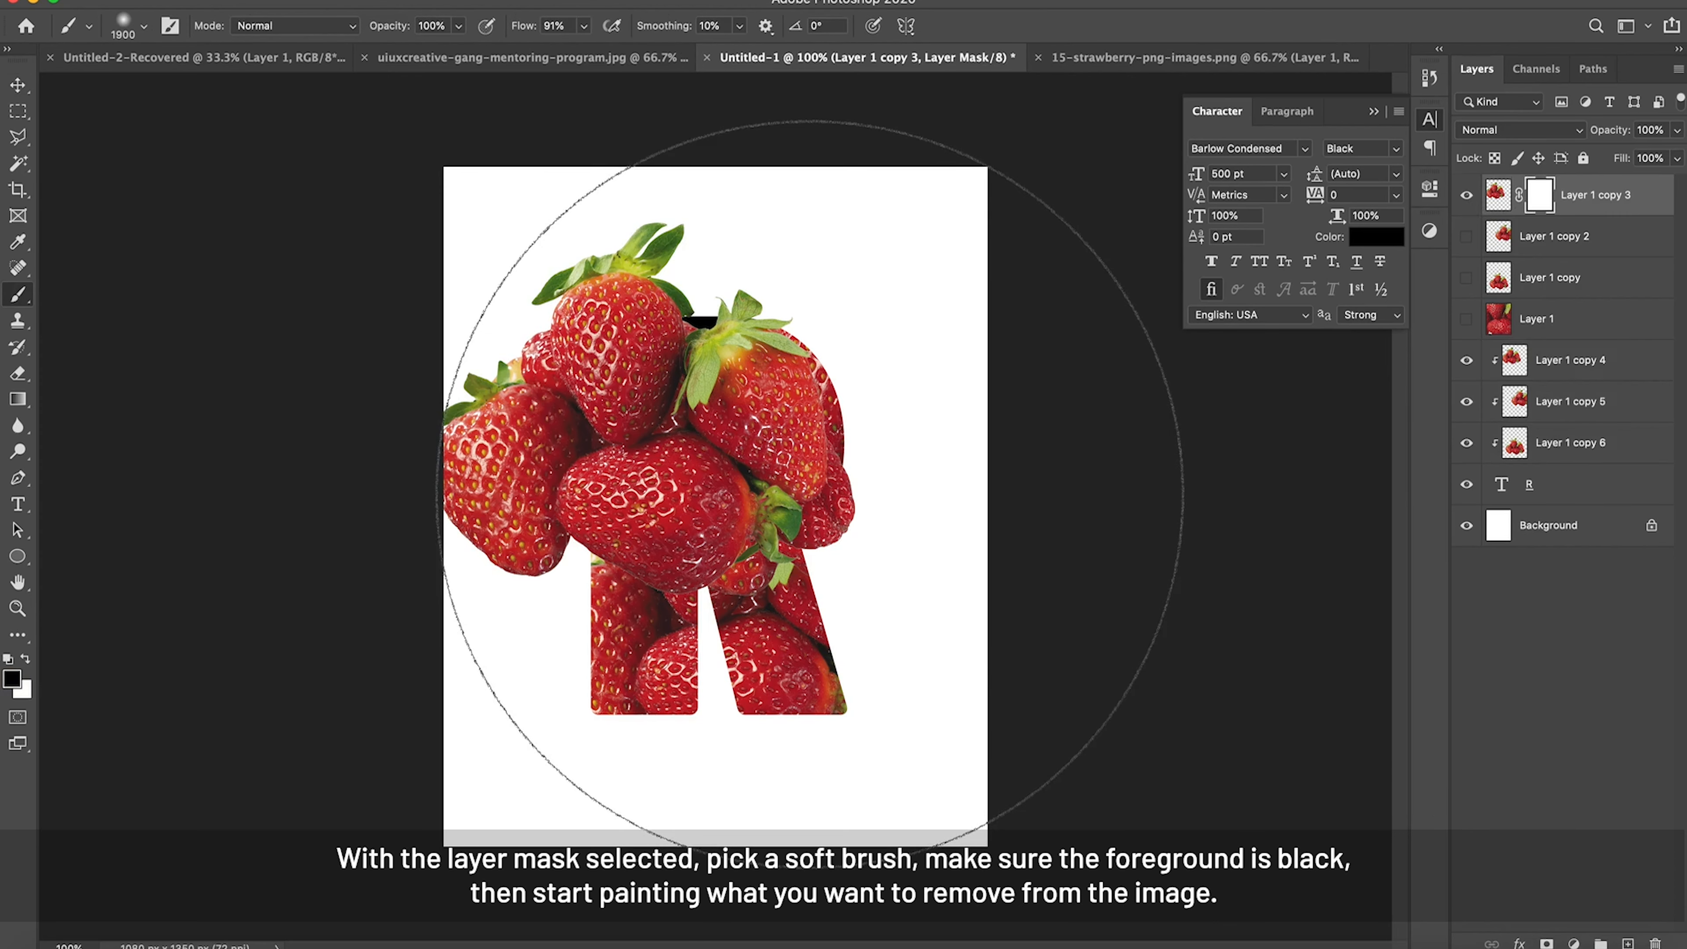
pyautogui.press('[')
pyautogui.press('[')
pyautogui.press('[')
pyautogui.press('[')
pyautogui.press('[')
pyautogui.press('[')
pyautogui.press('[')
pyautogui.press('[')
pyautogui.press('[')
pyautogui.press('[')
pyautogui.press('[')
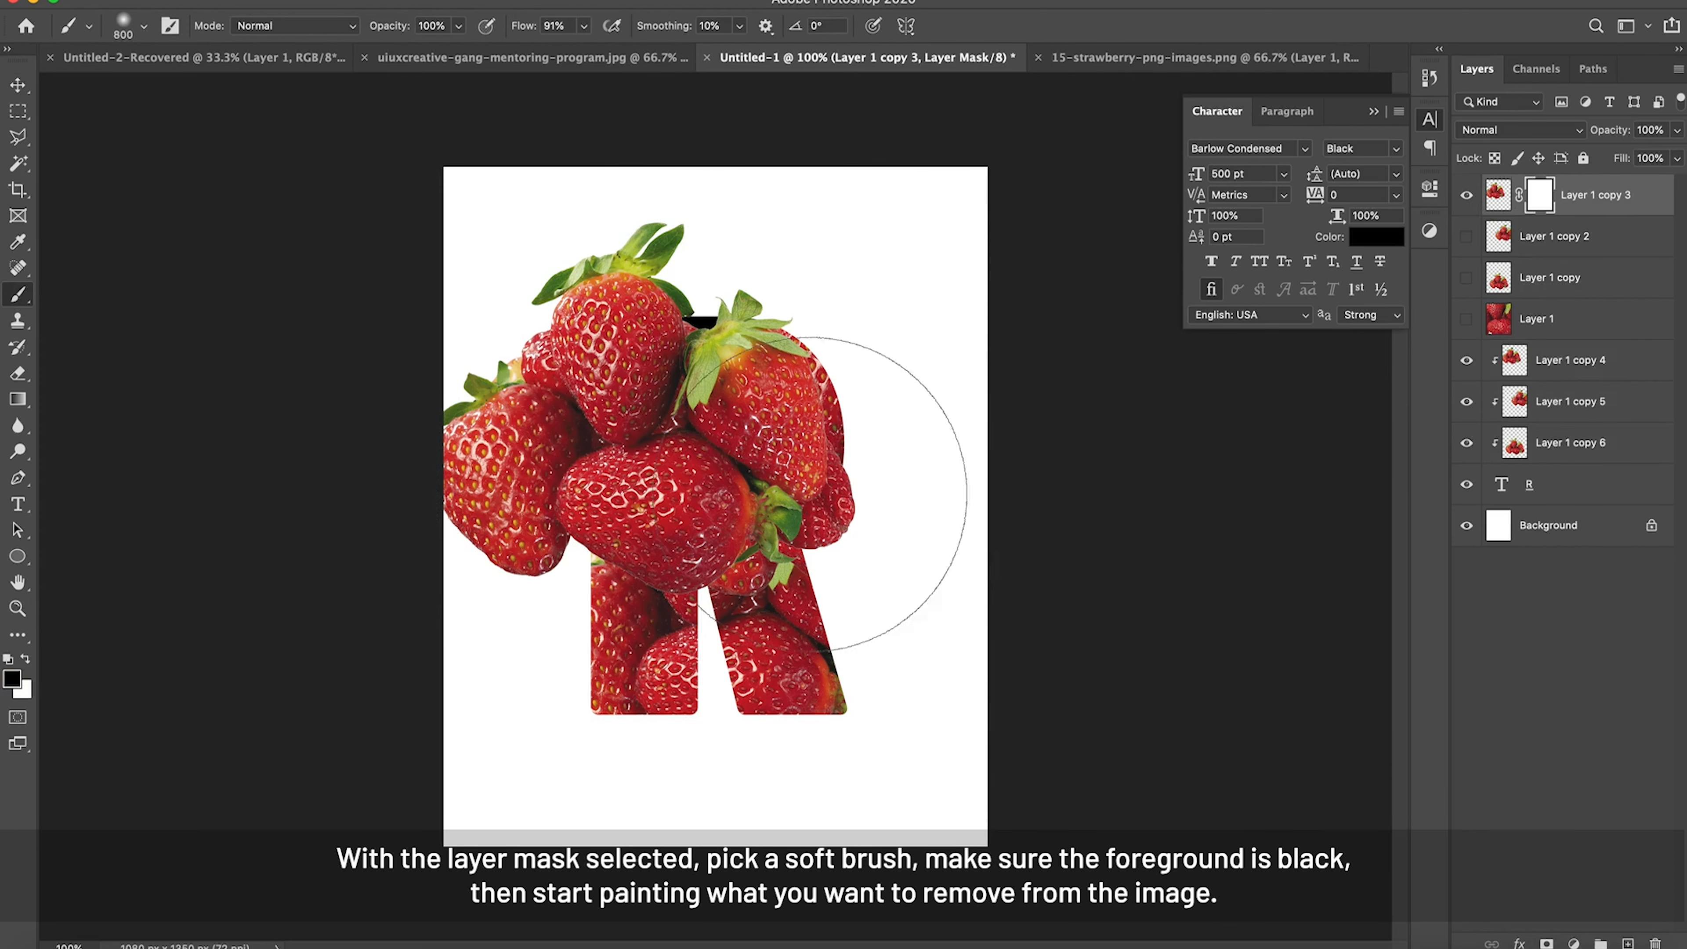
pyautogui.press('[')
pyautogui.press('[')
pyautogui.press('[')
pyautogui.press('[')
pyautogui.press('[')
pyautogui.press('[')
pyautogui.press('[')
pyautogui.press('[')
pyautogui.press('[')
pyautogui.press('[')
pyautogui.press('[')
pyautogui.press('[')
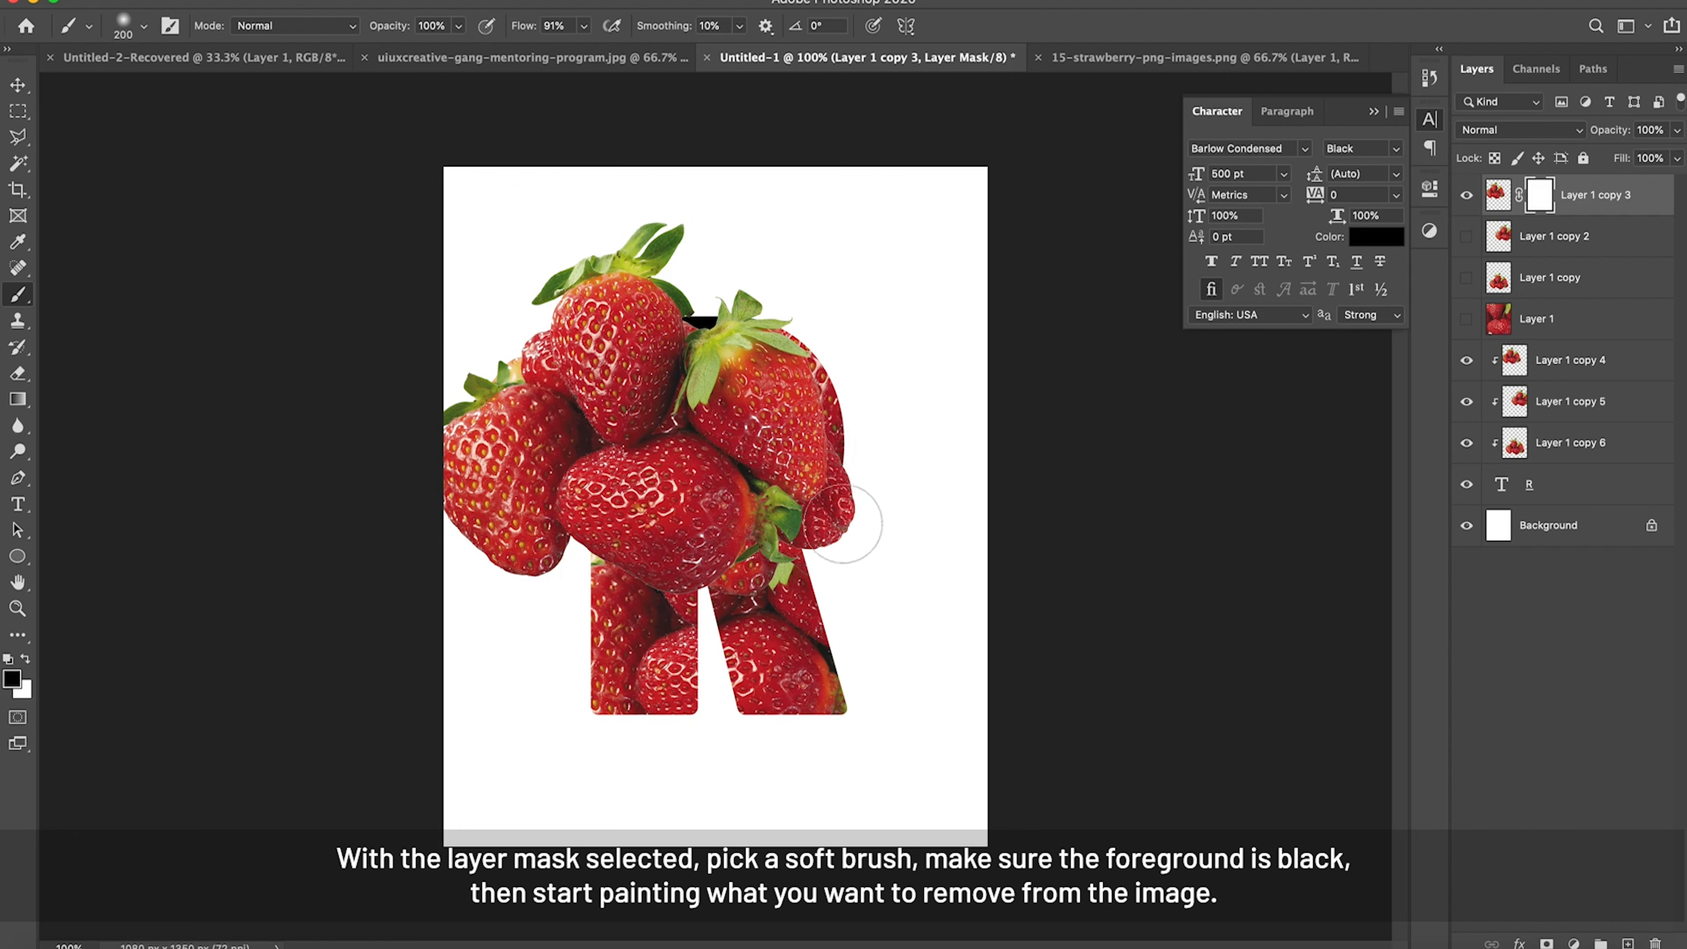
pyautogui.click(585, 28)
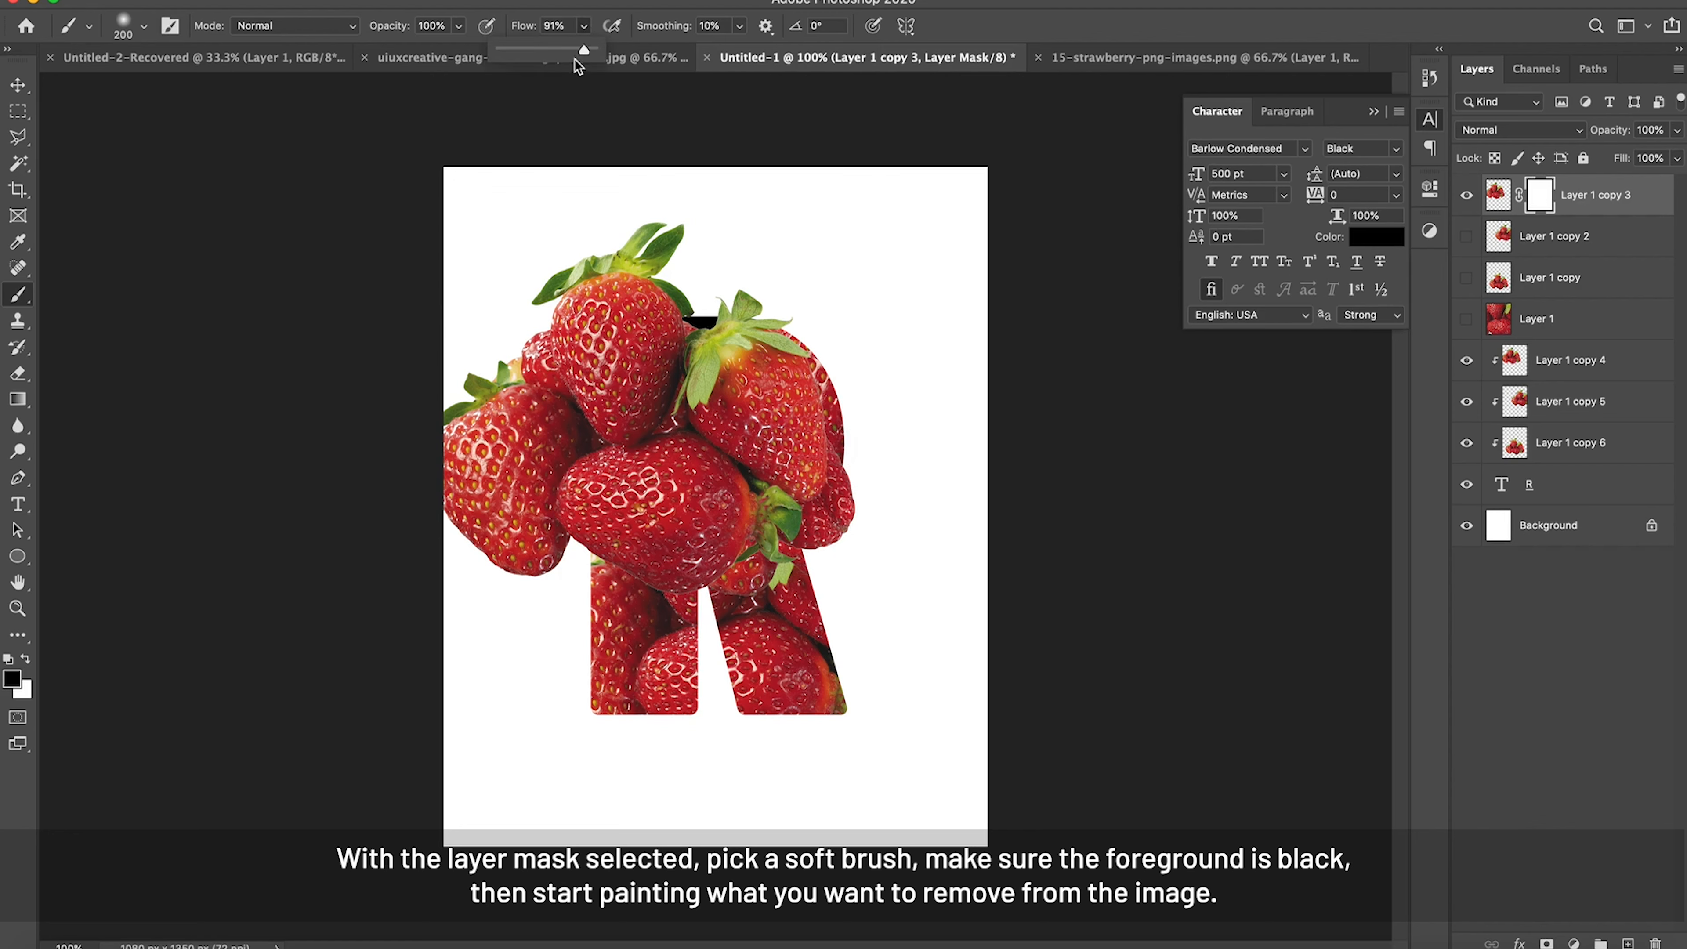
pyautogui.moveTo(584, 52); pyautogui.dragTo(595, 53)
pyautogui.moveTo(849, 507)
pyautogui.mouseDown()
pyautogui.moveTo(787, 556)
pyautogui.moveTo(846, 473)
pyautogui.moveTo(847, 443)
pyautogui.moveTo(760, 530)
pyautogui.mouseUp()
pyautogui.moveTo(743, 469)
pyautogui.mouseDown()
pyautogui.moveTo(708, 446)
pyautogui.moveTo(725, 417)
pyautogui.moveTo(708, 444)
pyautogui.mouseUp()
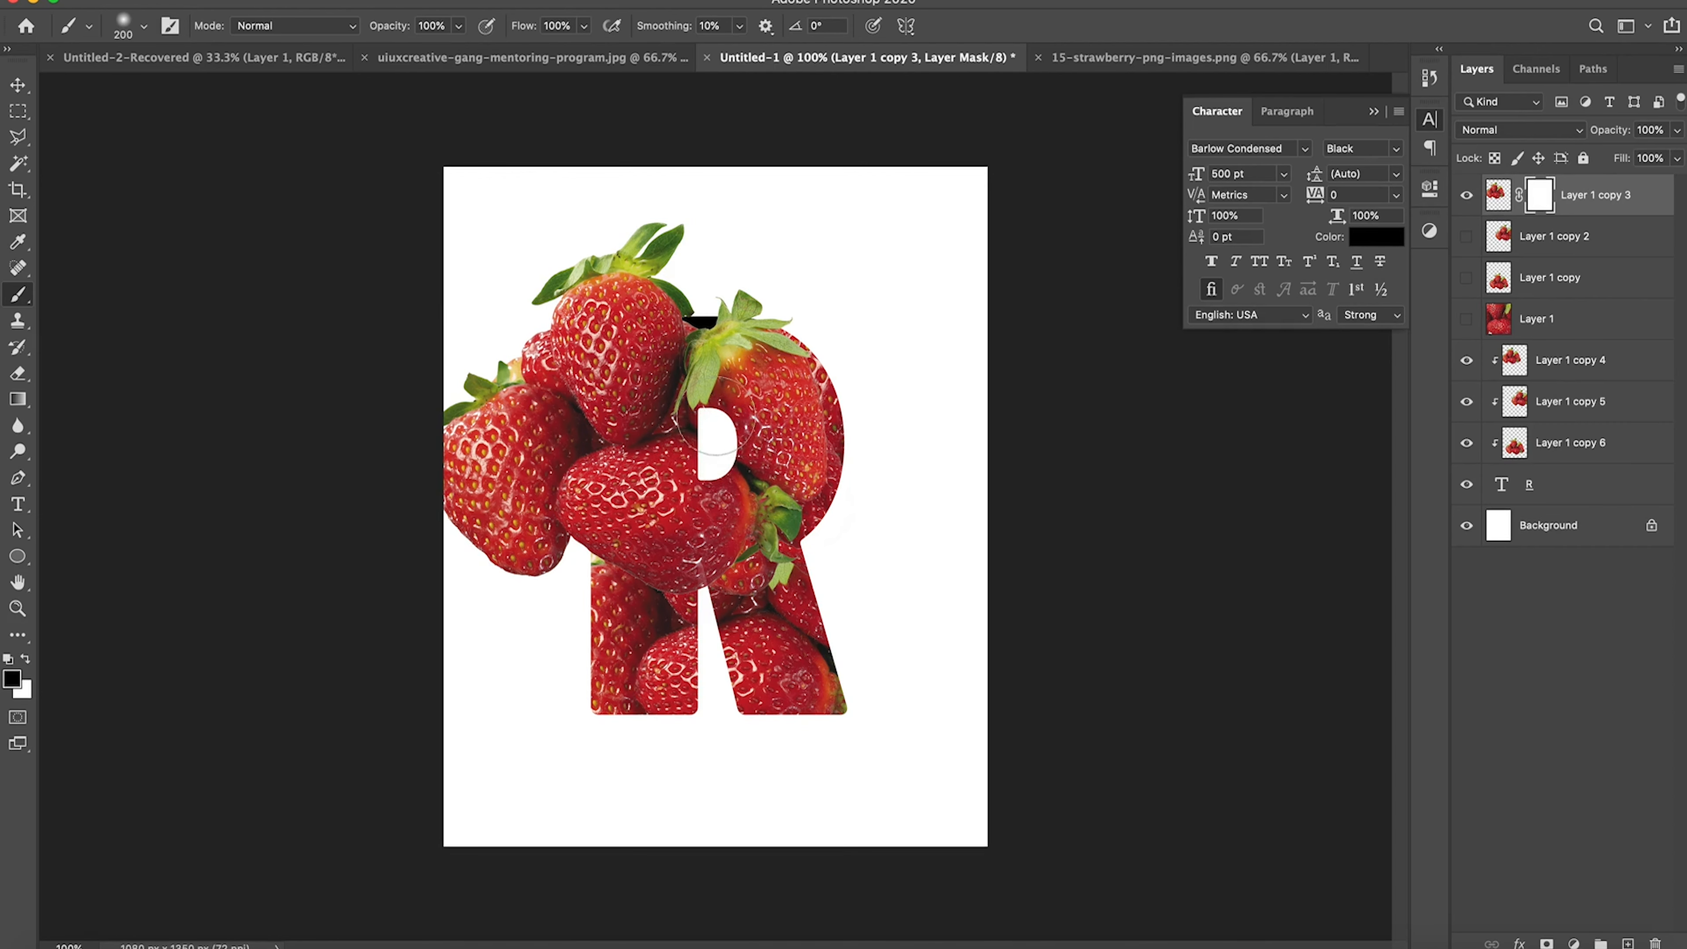
# Step: Paint black on Layer 1 copy 3's mask over the strawberry remnants around the R's counter and right edge
pyautogui.moveTo(734, 473)
pyautogui.mouseDown()
pyautogui.moveTo(705, 452)
pyautogui.moveTo(727, 438)
pyautogui.mouseUp()
# Step: Show the Layer 1 copy strawberries at the letter's lower part and add a layer mask to that layer
pyautogui.click(1466, 236)
pyautogui.click(1466, 240)
pyautogui.click(1466, 279)
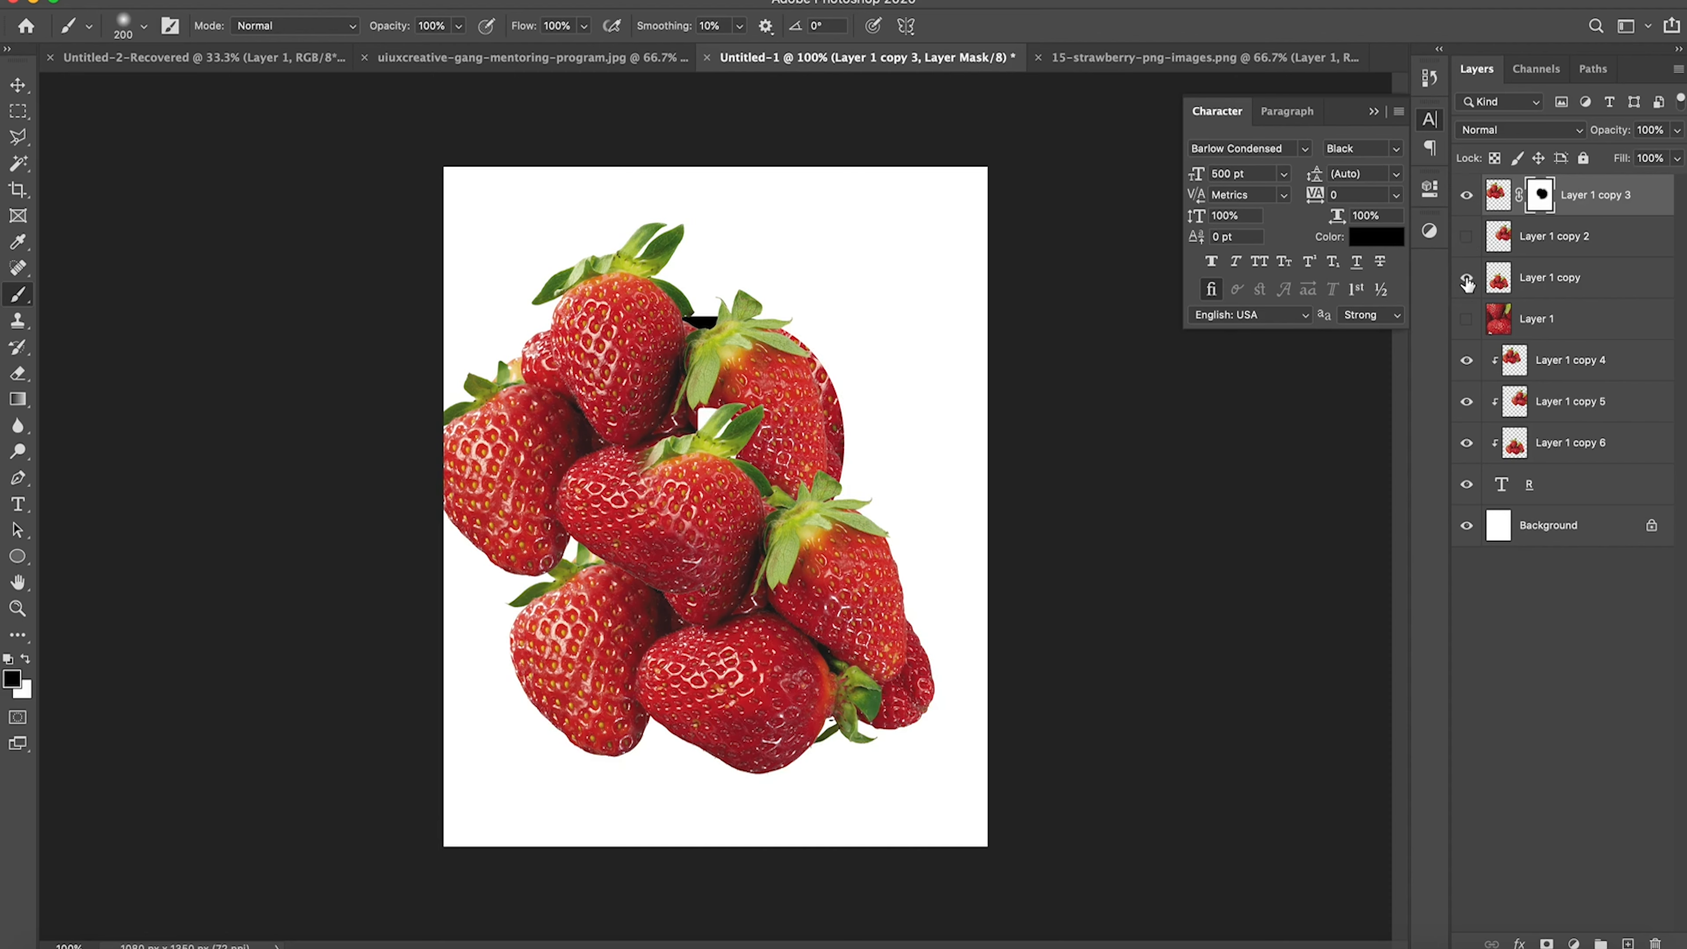
pyautogui.click(1513, 282)
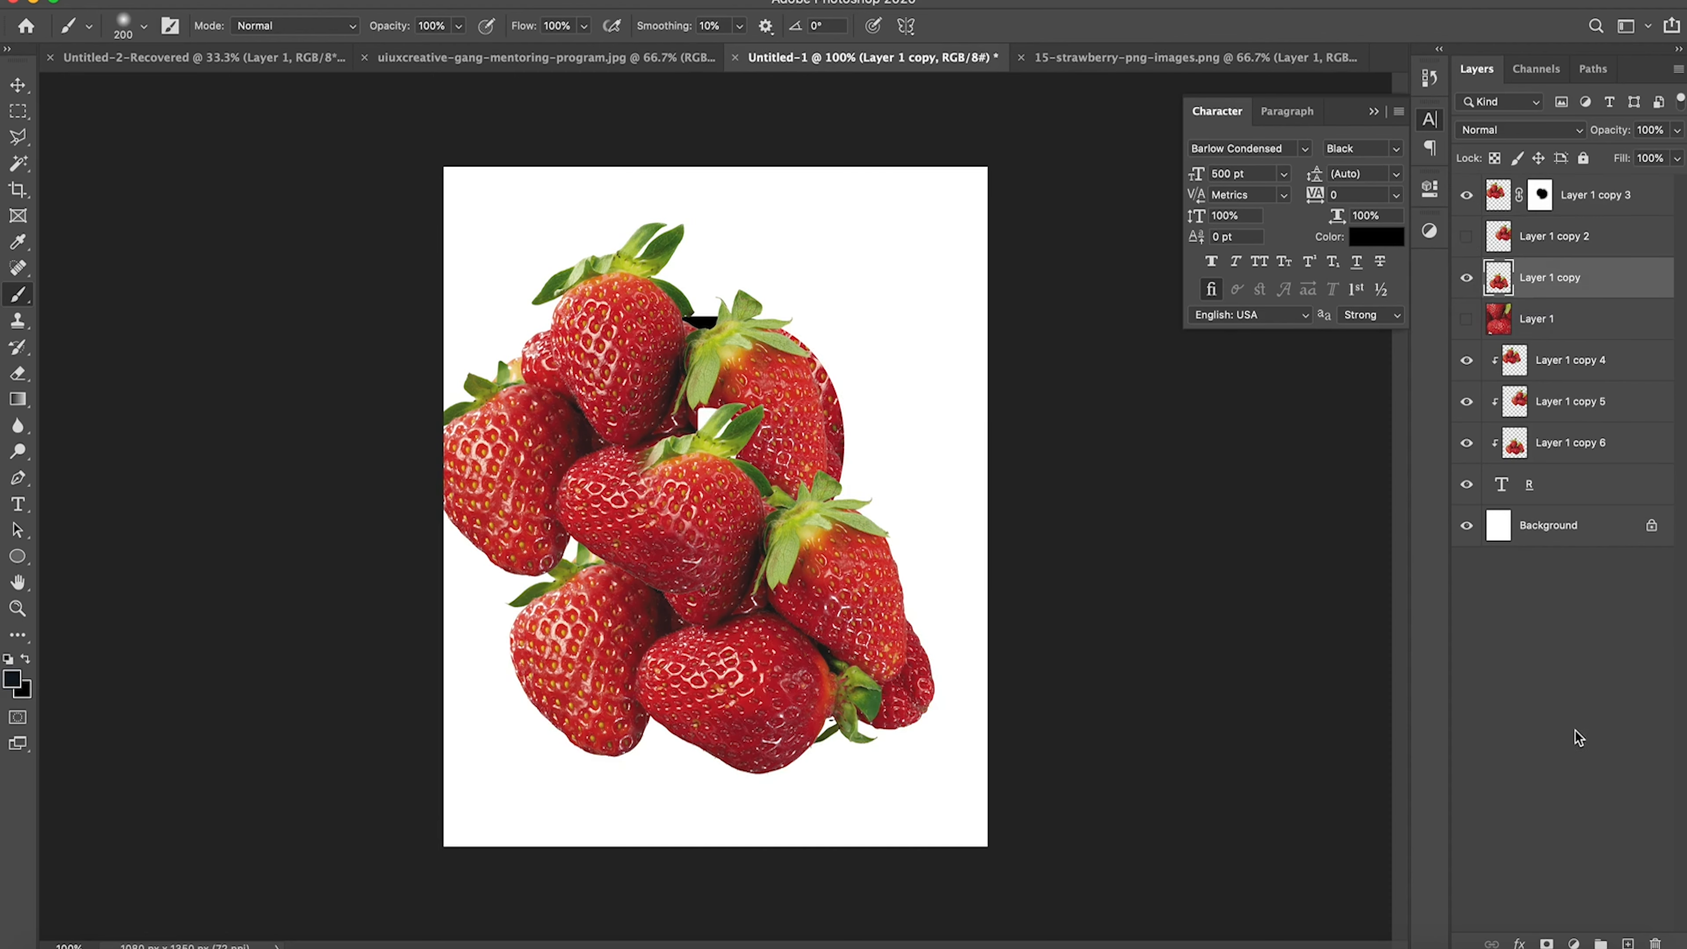
pyautogui.click(1546, 942)
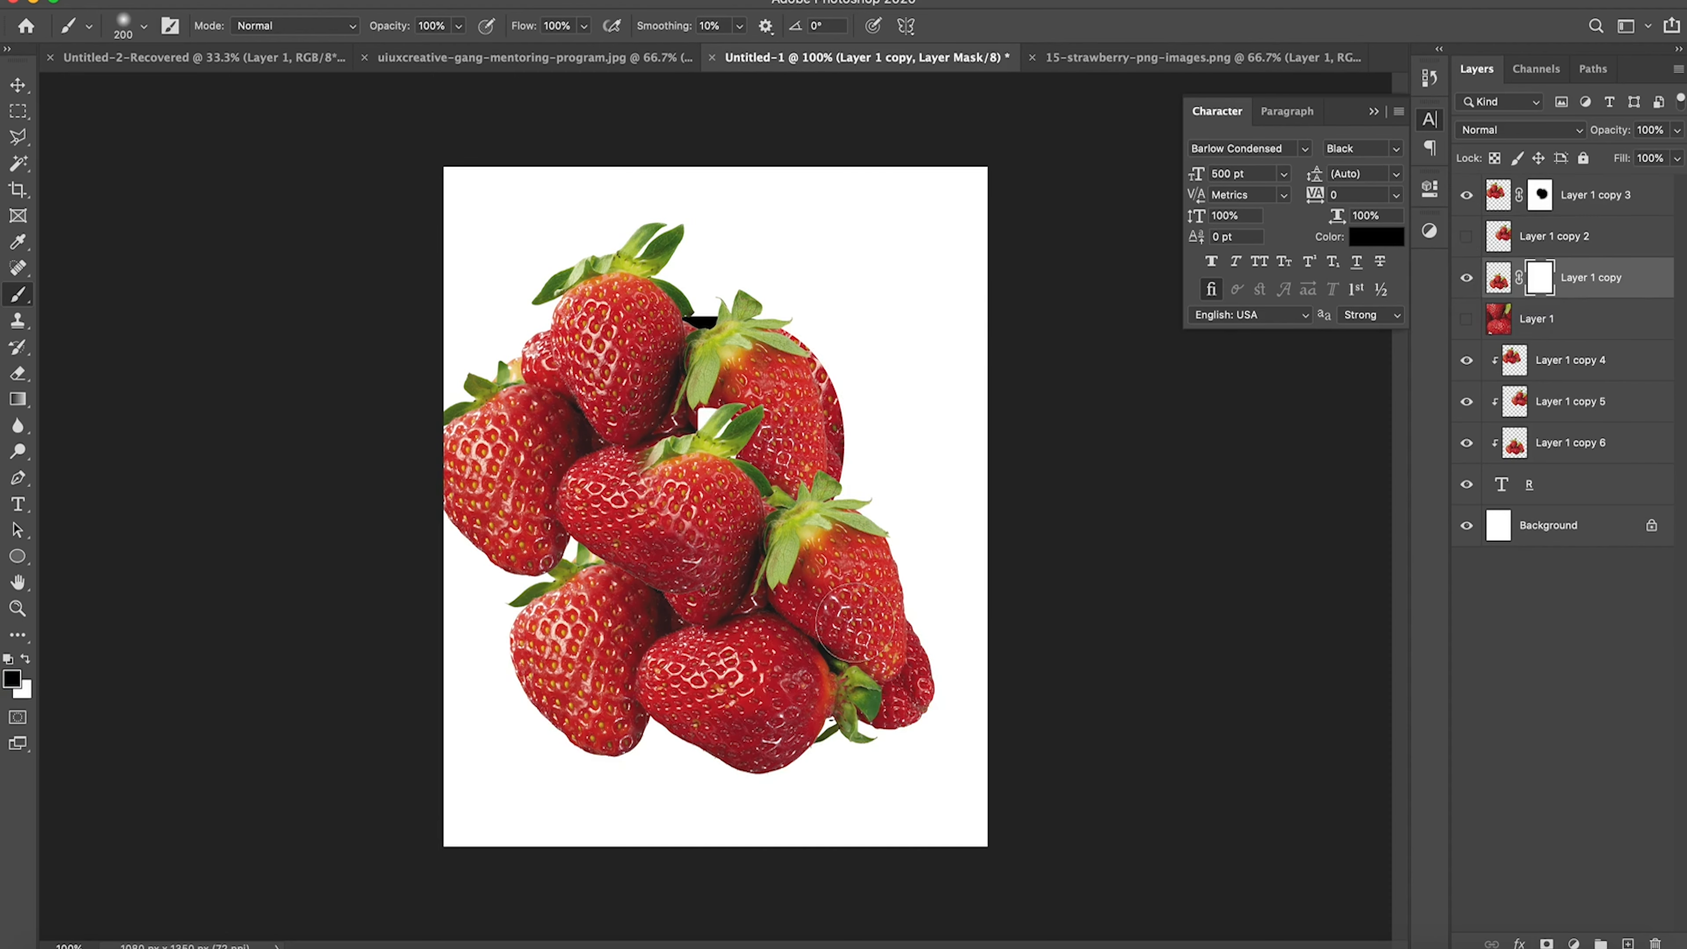
# Step: Paint black on Layer 1 copy's mask over the berries outside the R's legs and in its counter, reducing the brush to 100 px
pyautogui.moveTo(716, 431)
pyautogui.mouseDown()
pyautogui.moveTo(691, 460)
pyautogui.moveTo(729, 452)
pyautogui.moveTo(697, 525)
pyautogui.moveTo(566, 625)
pyautogui.moveTo(538, 578)
pyautogui.moveTo(498, 678)
pyautogui.moveTo(601, 746)
pyautogui.moveTo(581, 671)
pyautogui.moveTo(640, 739)
pyautogui.moveTo(715, 734)
pyautogui.moveTo(697, 678)
pyautogui.moveTo(707, 621)
pyautogui.moveTo(684, 638)
pyautogui.moveTo(741, 742)
pyautogui.moveTo(813, 764)
pyautogui.moveTo(726, 774)
pyautogui.moveTo(794, 750)
pyautogui.moveTo(749, 727)
pyautogui.moveTo(824, 743)
pyautogui.moveTo(869, 776)
pyautogui.moveTo(847, 757)
pyautogui.mouseUp()
pyautogui.press('[')
pyautogui.press('[')
pyautogui.press('[')
pyautogui.press('[')
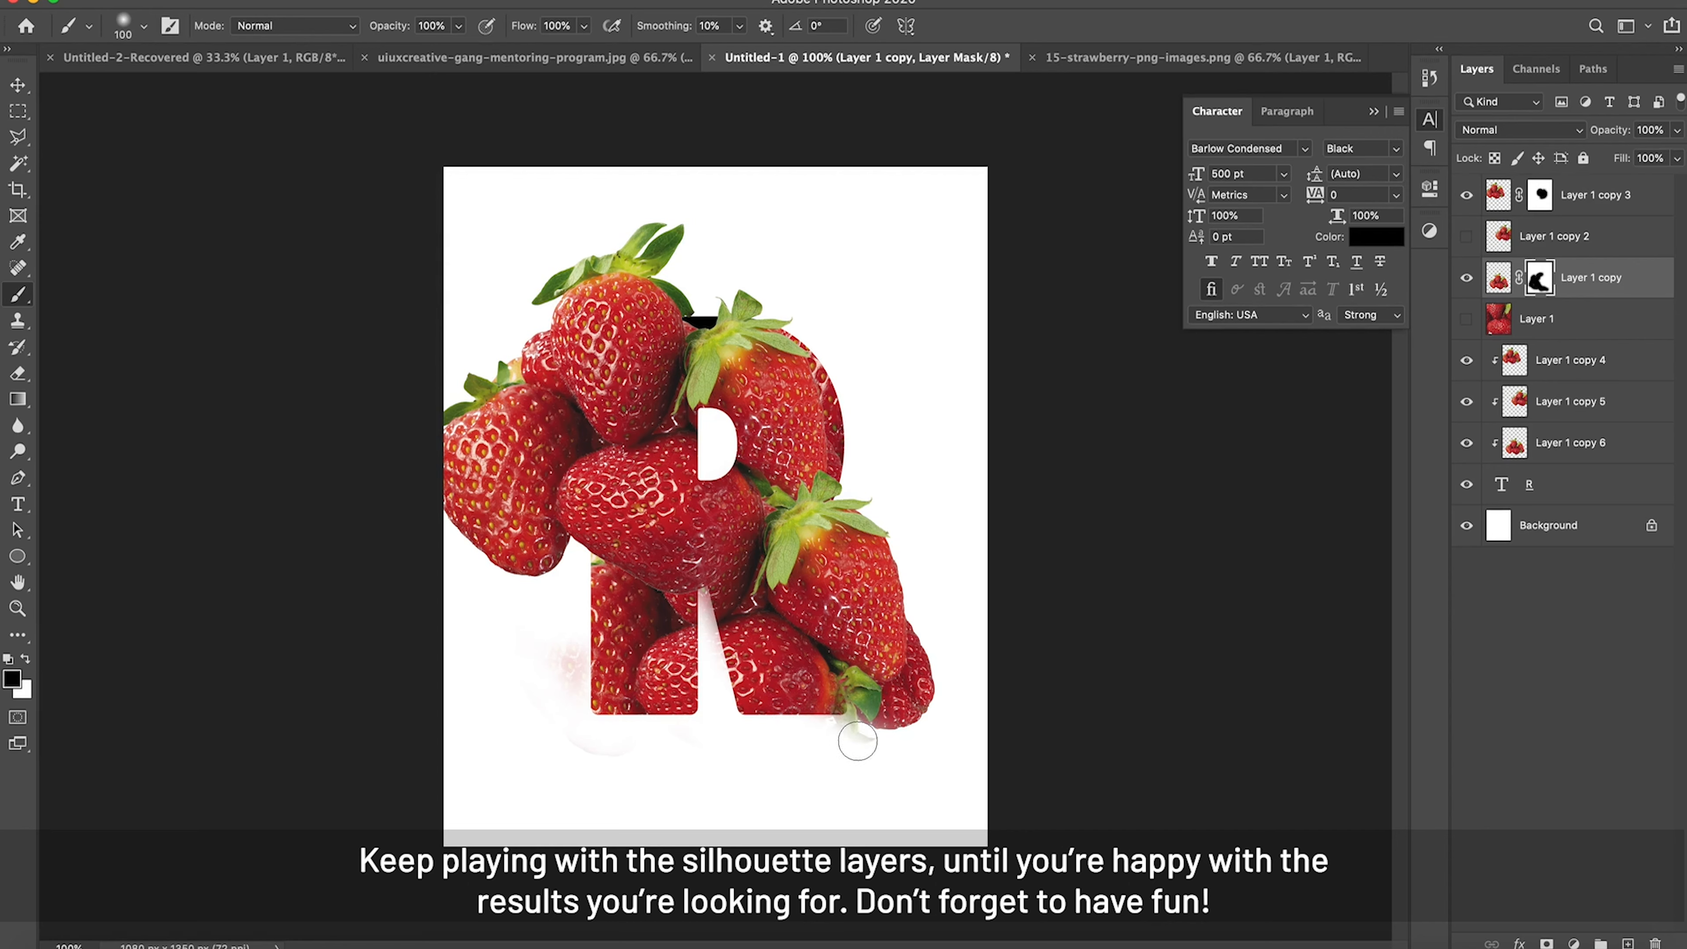
pyautogui.moveTo(857, 741)
pyautogui.mouseDown()
pyautogui.moveTo(829, 733)
pyautogui.moveTo(888, 750)
pyautogui.moveTo(853, 746)
pyautogui.mouseUp()
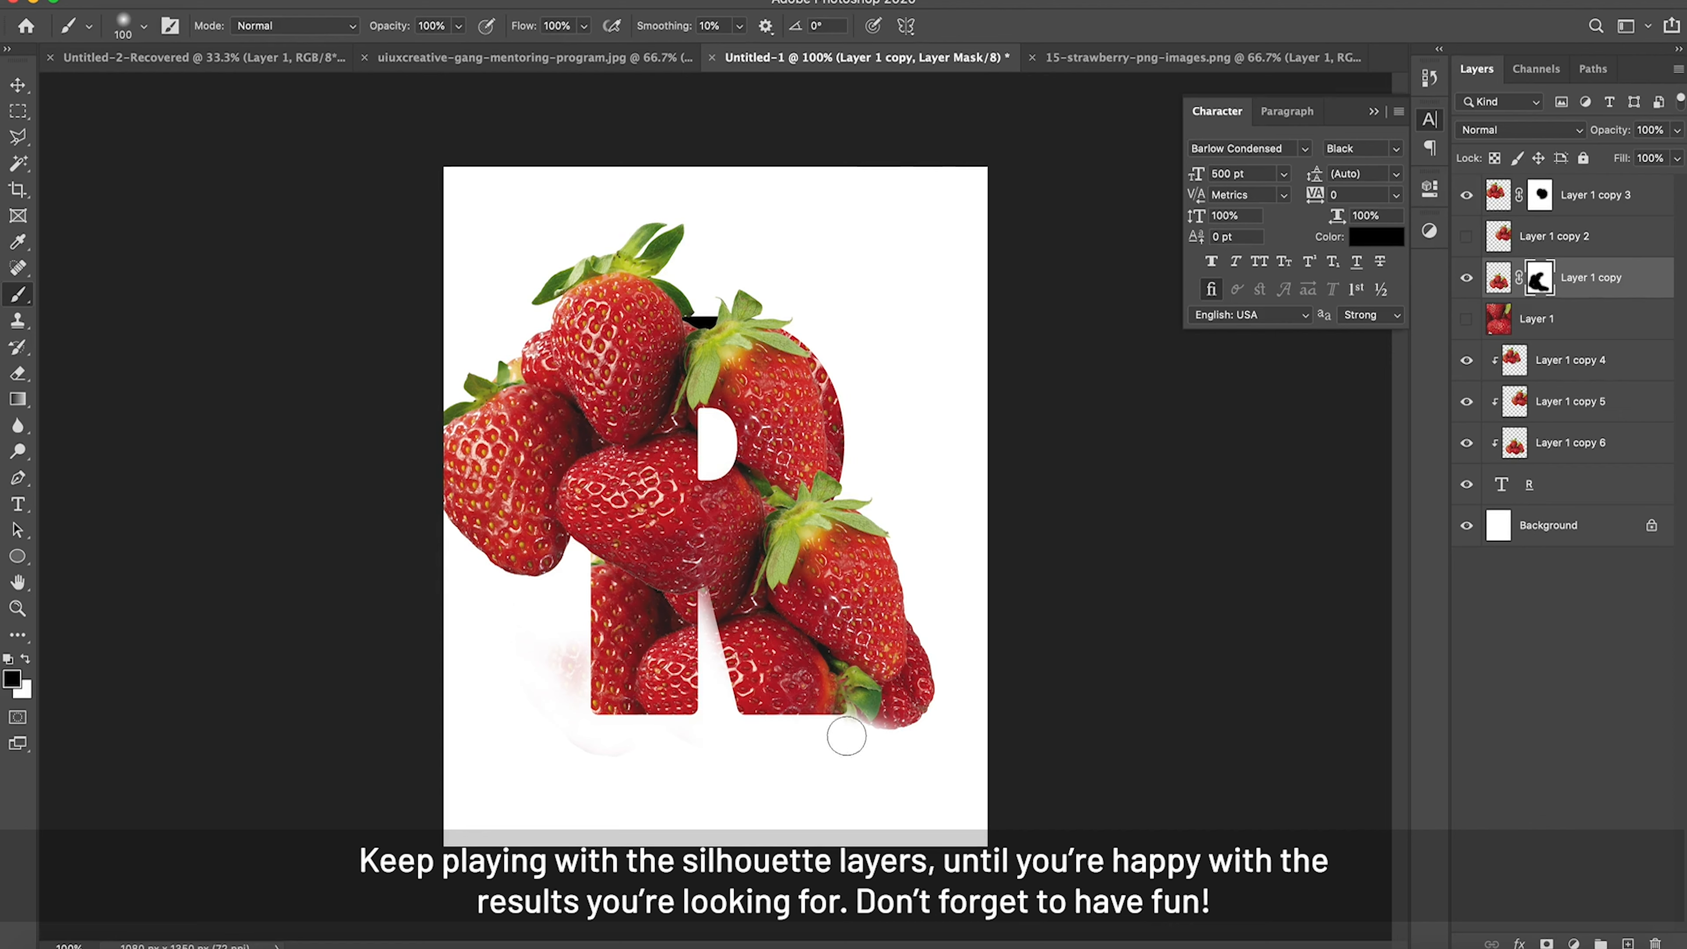
pyautogui.moveTo(845, 718); pyautogui.dragTo(838, 698)
pyautogui.moveTo(840, 691)
pyautogui.mouseDown()
pyautogui.moveTo(897, 720)
pyautogui.moveTo(928, 699)
pyautogui.moveTo(938, 633)
pyautogui.moveTo(915, 702)
pyautogui.moveTo(883, 708)
pyautogui.moveTo(833, 670)
pyautogui.mouseUp()
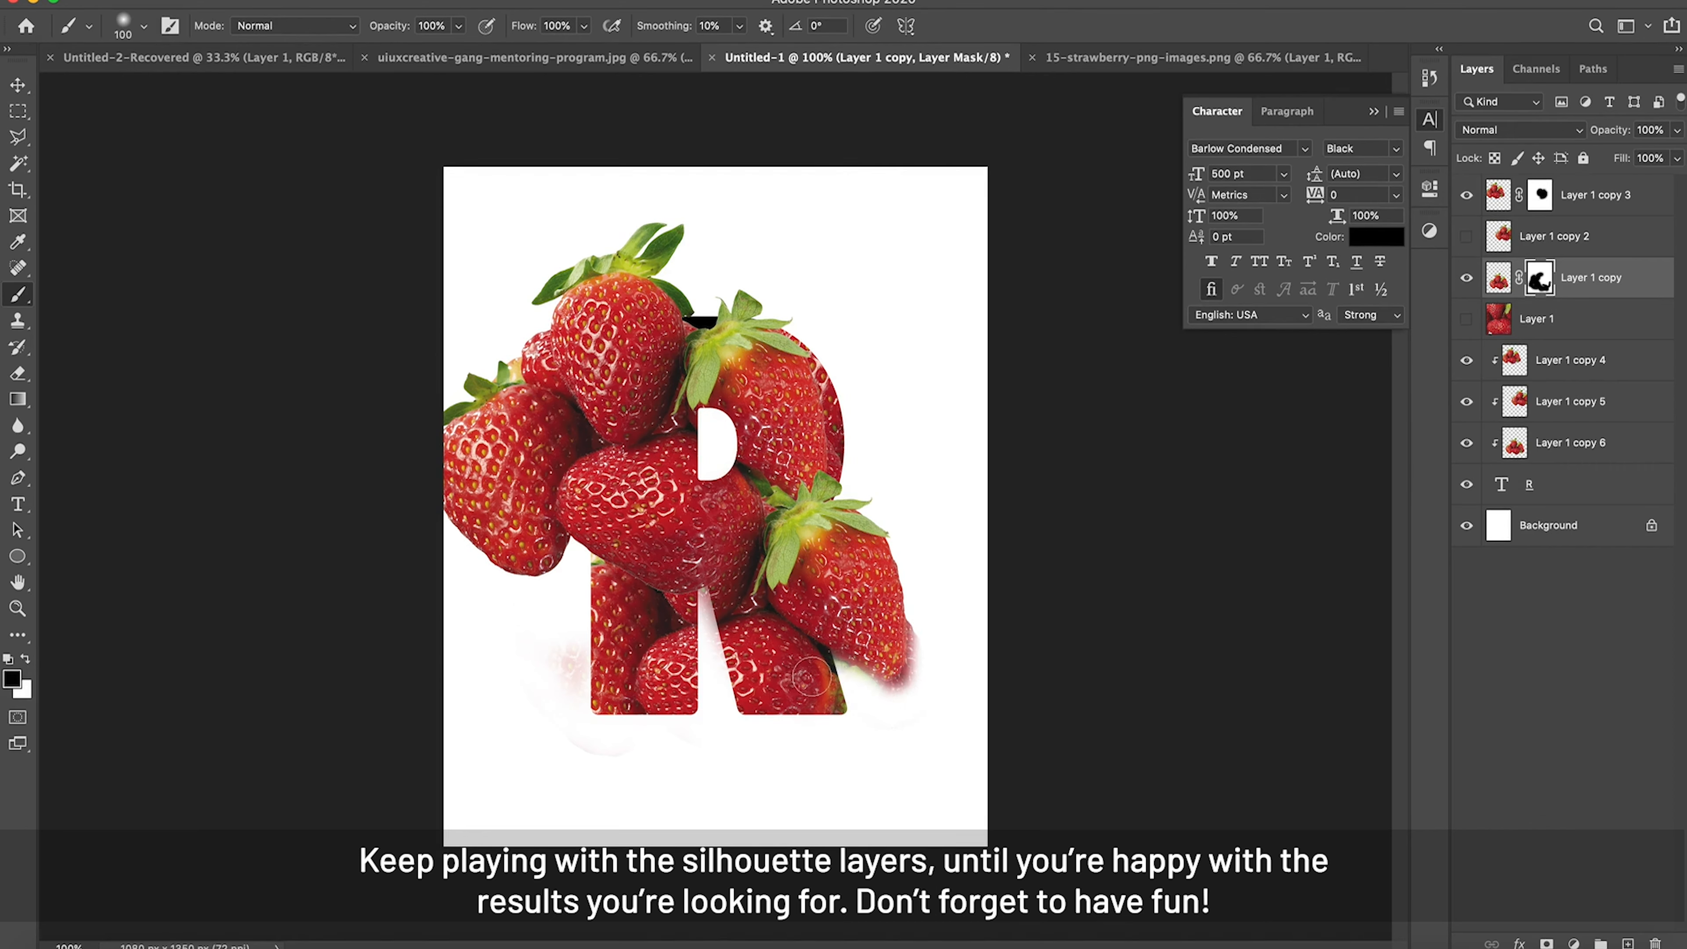
pyautogui.moveTo(821, 672)
pyautogui.mouseDown()
pyautogui.moveTo(930, 700)
pyautogui.moveTo(895, 699)
pyautogui.moveTo(921, 664)
pyautogui.moveTo(945, 547)
pyautogui.mouseUp()
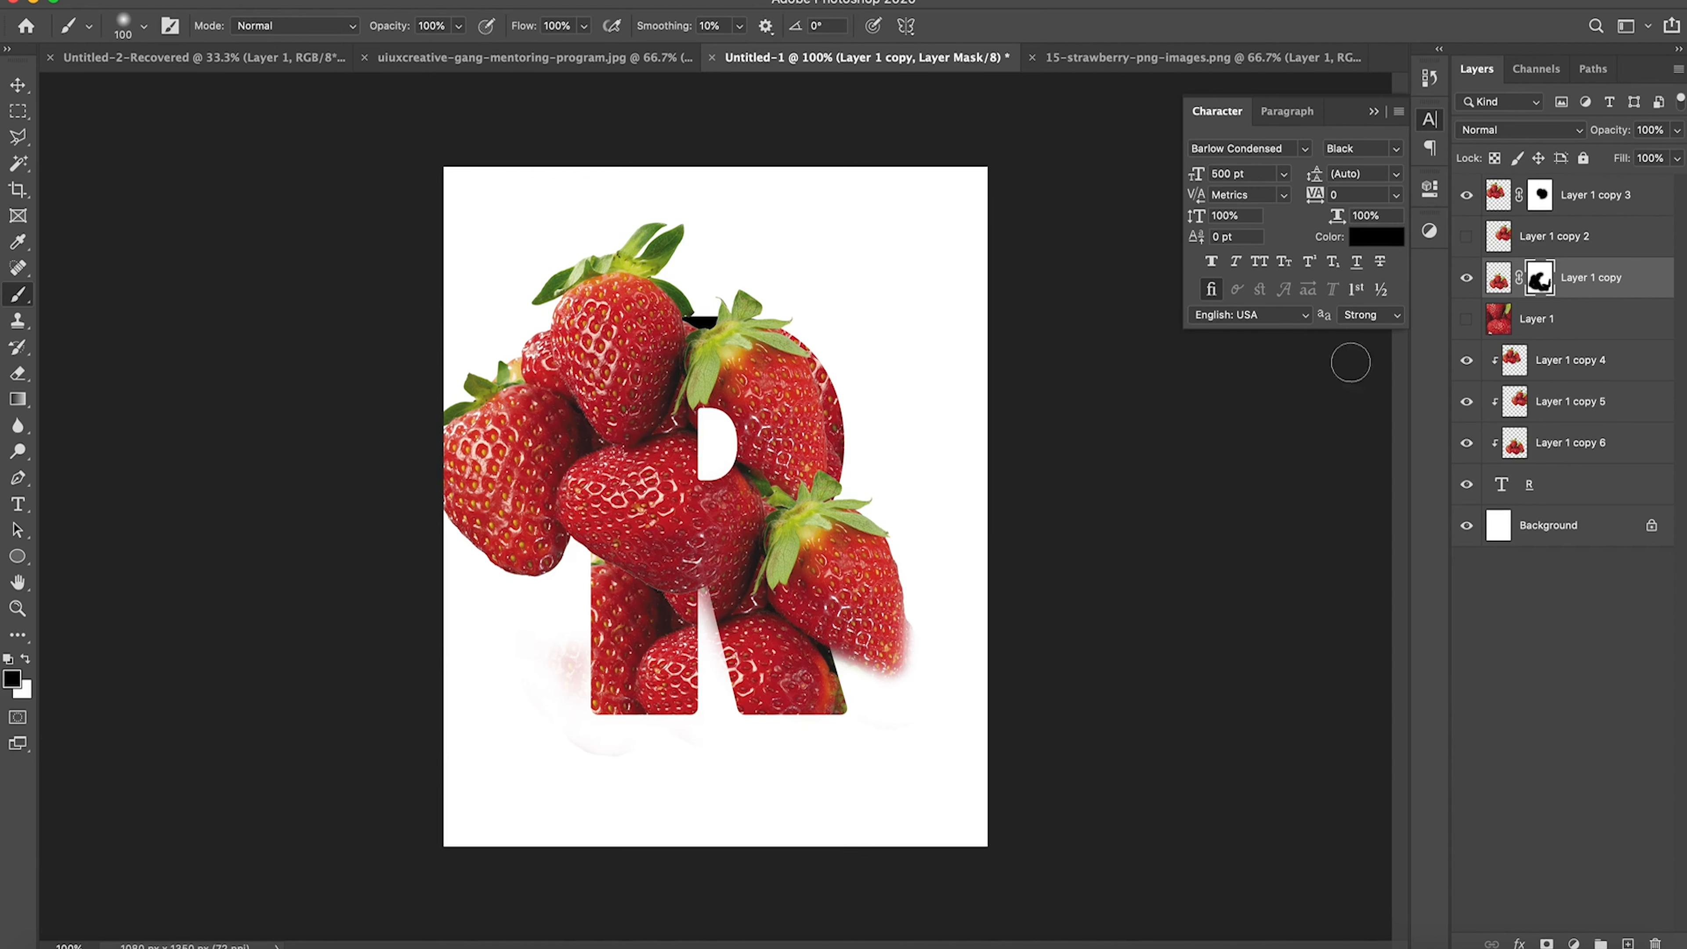
# Step: Hide Layer 1 copy and move Layer 1 copy 3 in the layer stack to directly above Layer 1 copy 4
pyautogui.click(1466, 279)
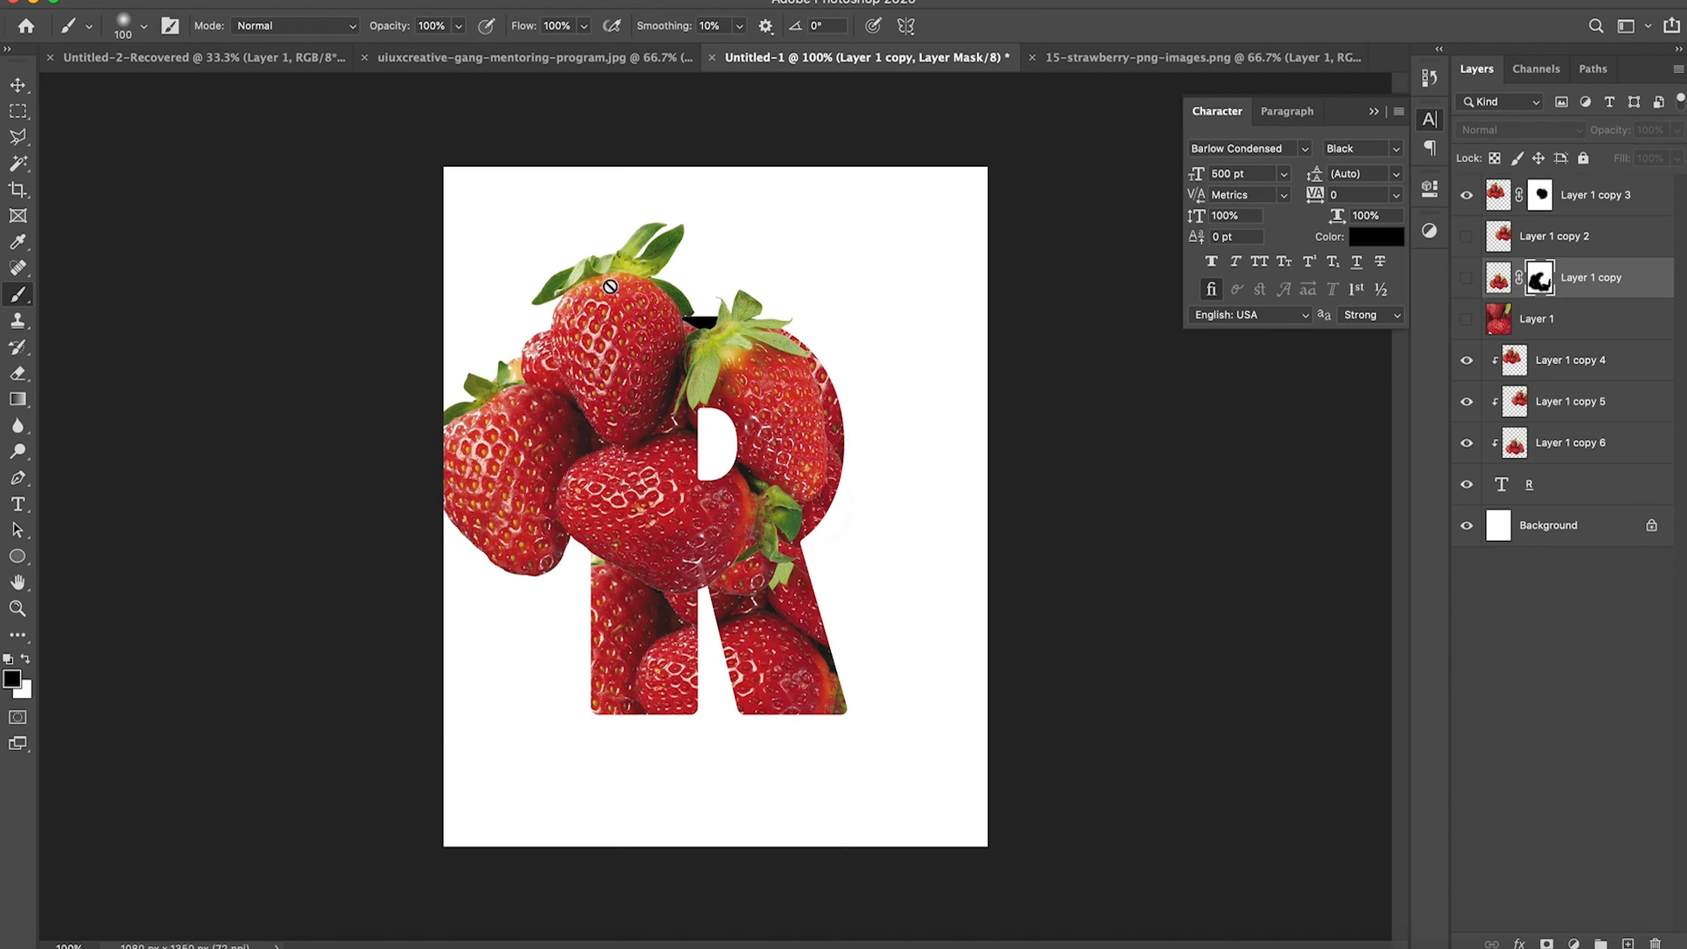
pyautogui.click(20, 82)
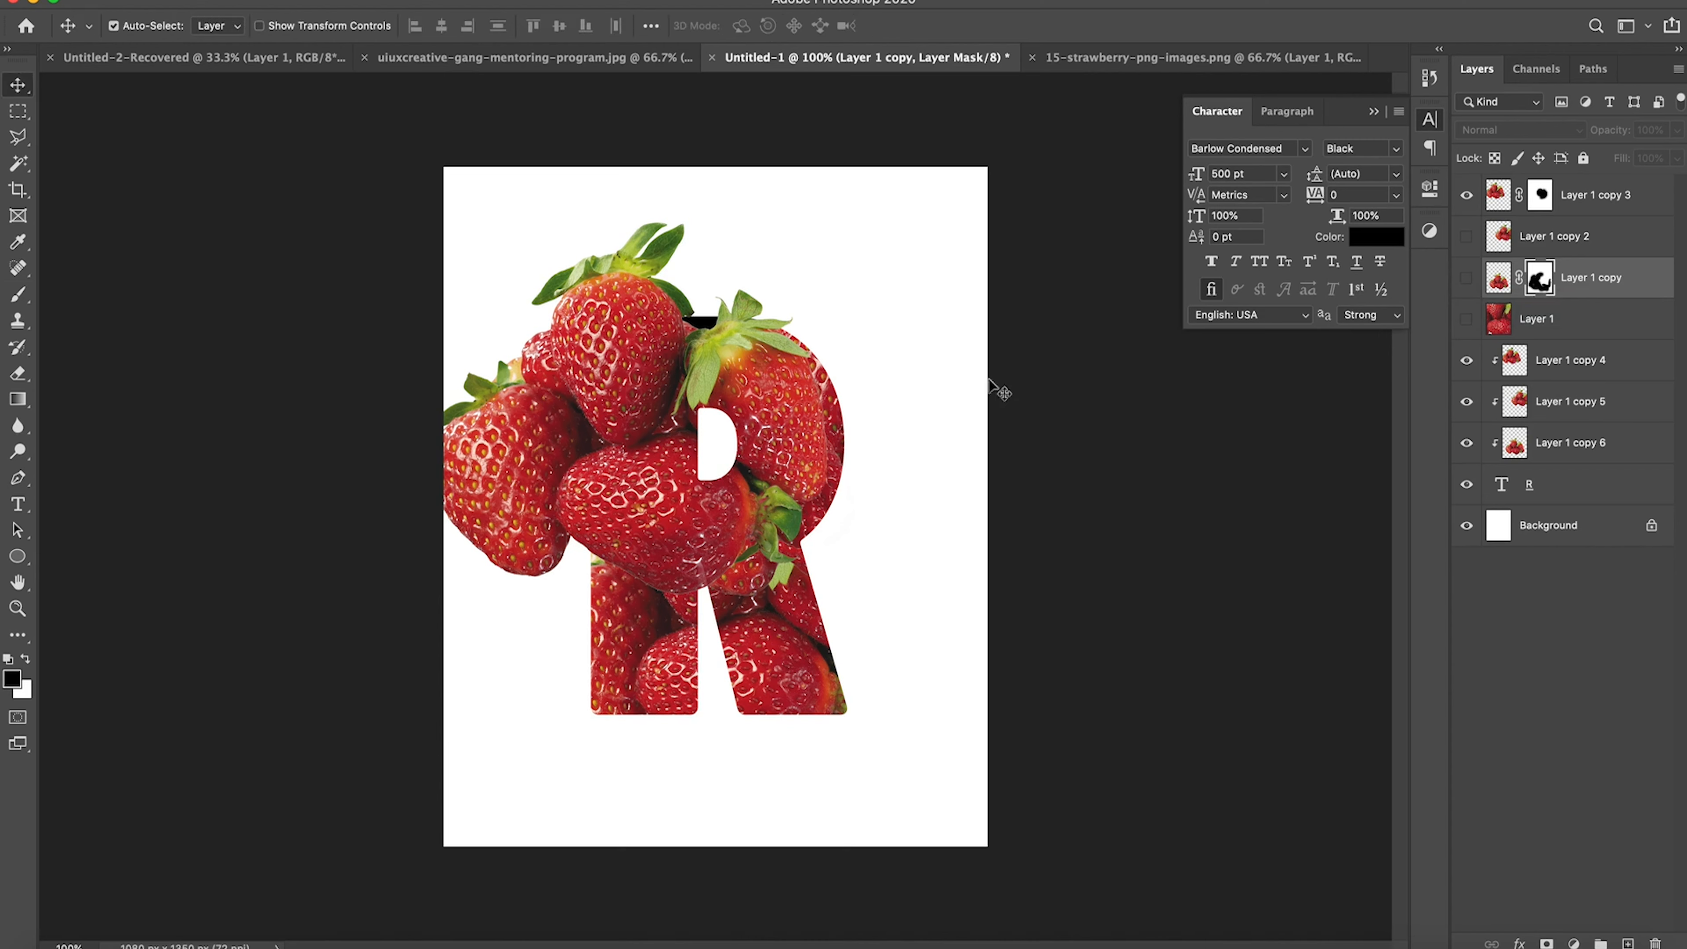
pyautogui.click(1613, 207)
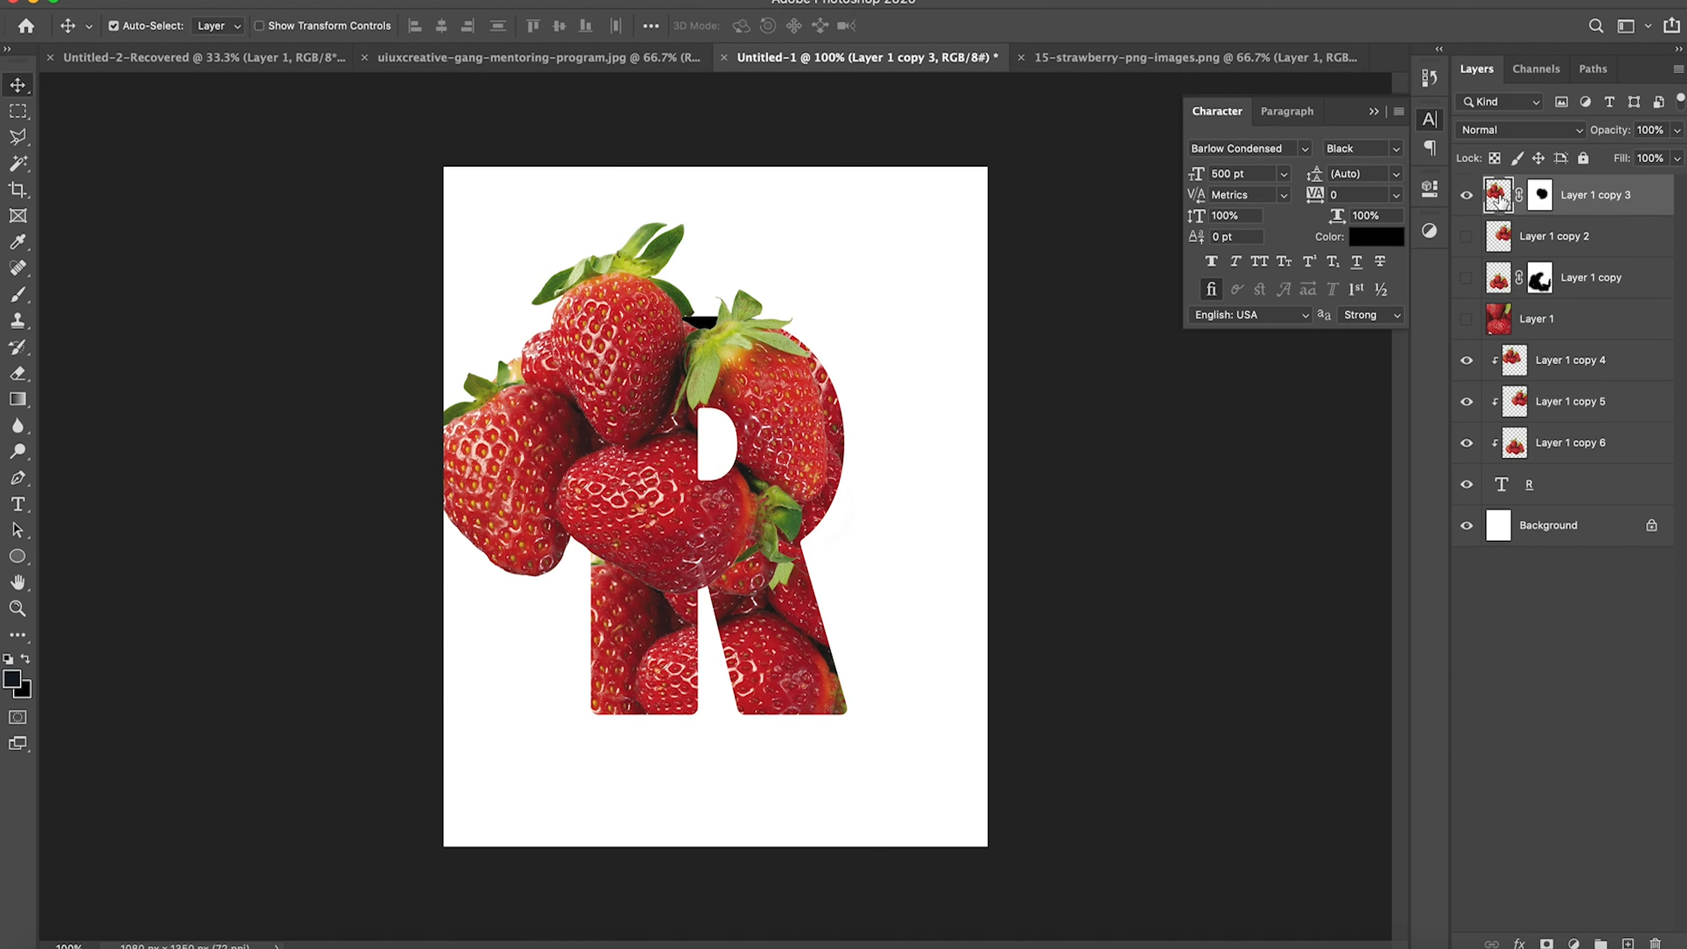
pyautogui.moveTo(1500, 199); pyautogui.dragTo(1527, 326)
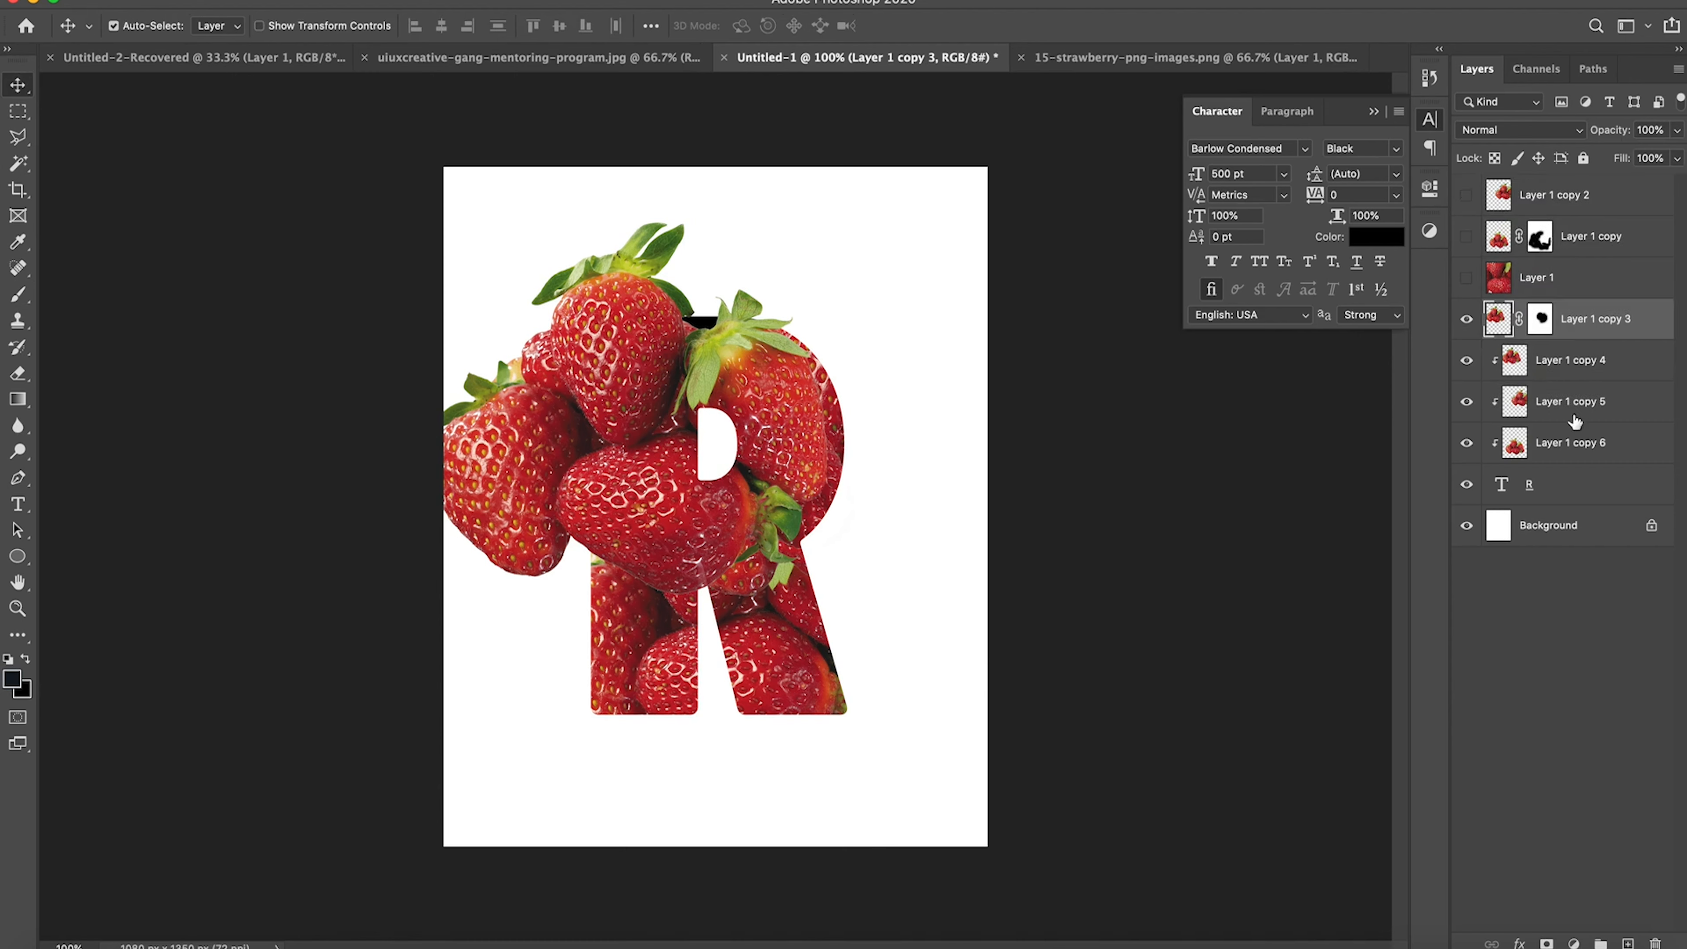
# Step: Select Layer 1 copy 3 through the R text layer and move them together about 117 px right and 6 px down
pyautogui.keyDown('shift'); pyautogui.click(1556, 489); pyautogui.keyUp('shift')
pyautogui.press('super+t')
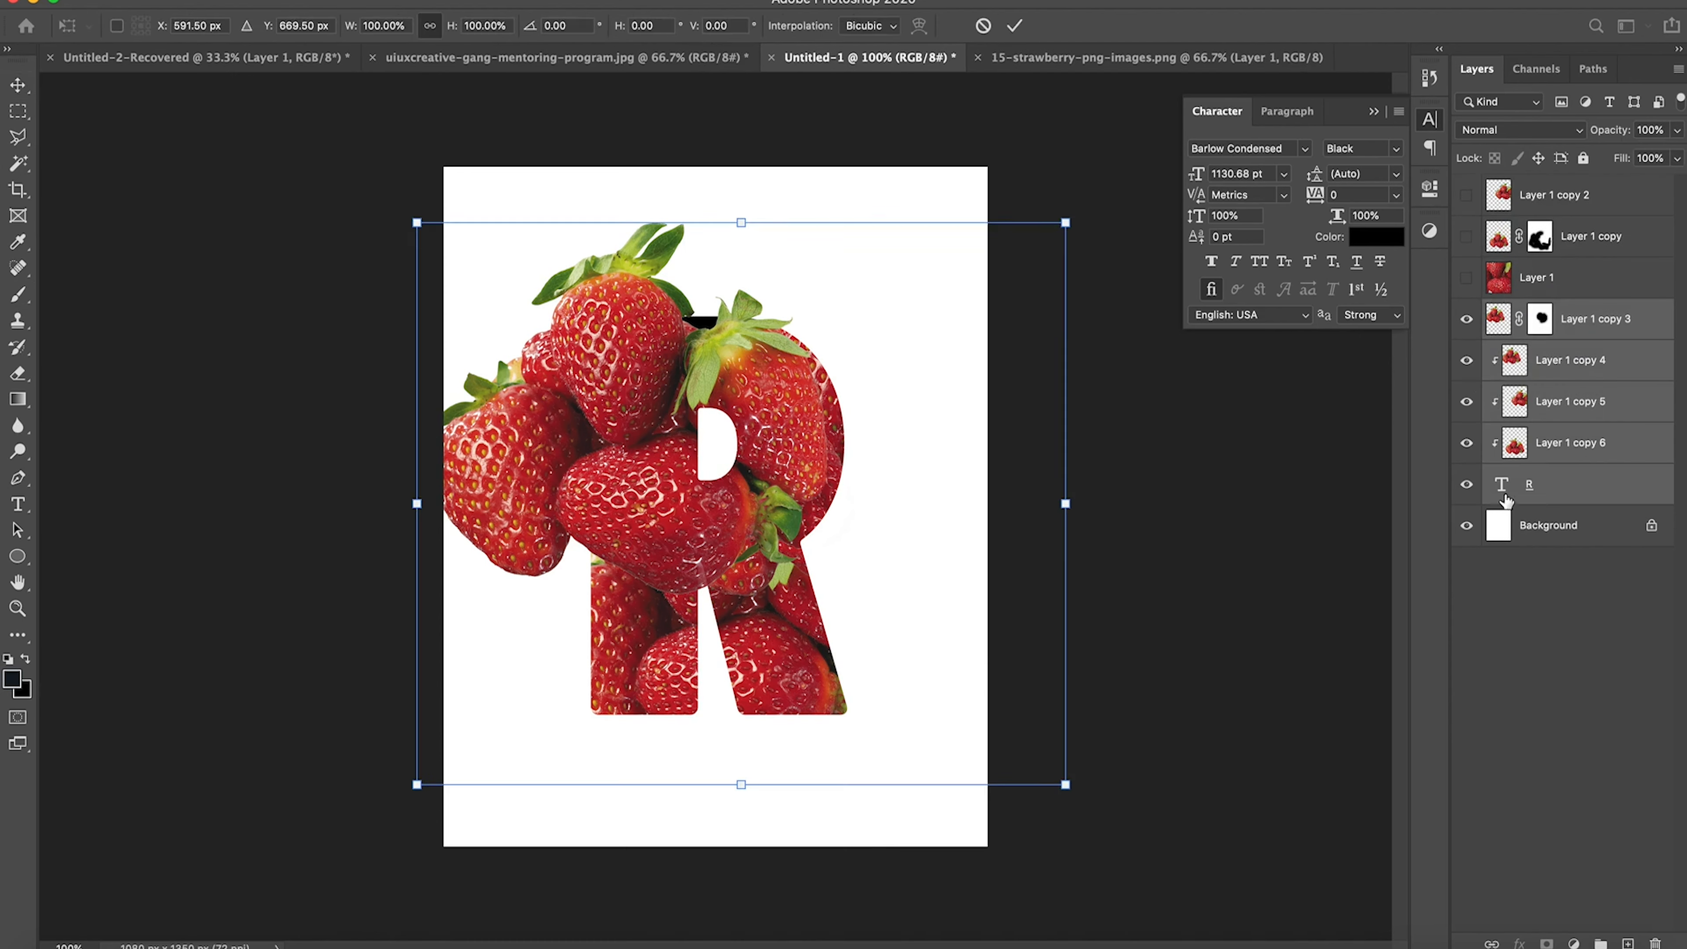
pyautogui.moveTo(790, 439); pyautogui.dragTo(849, 436)
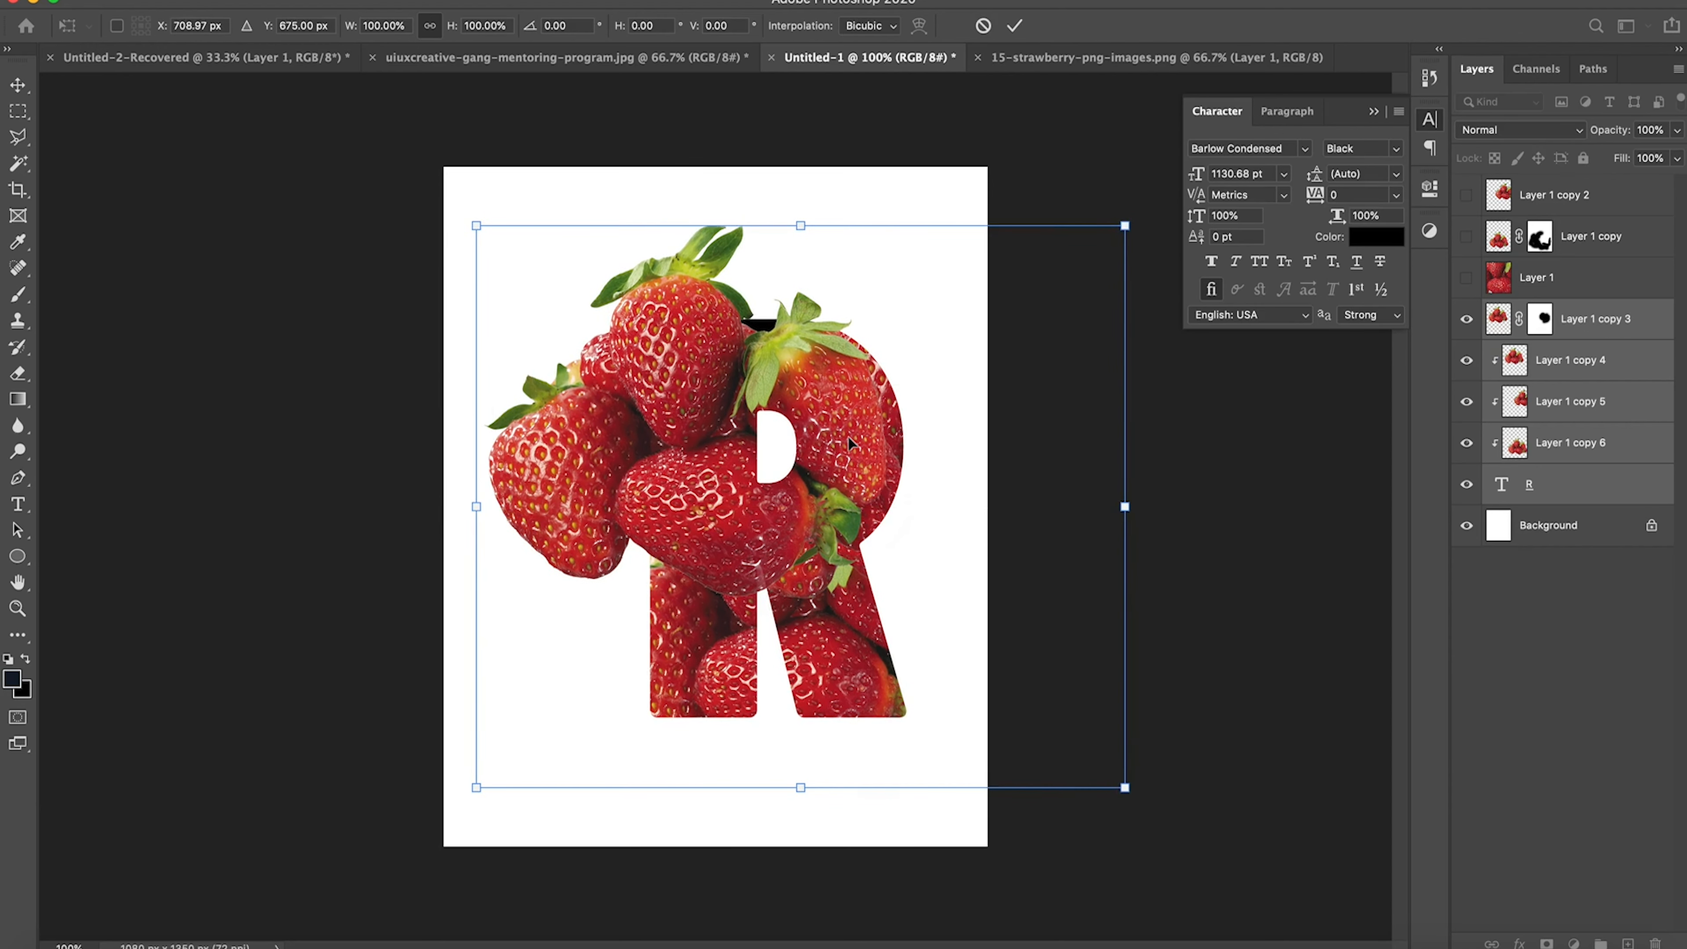
pyautogui.press('Return')
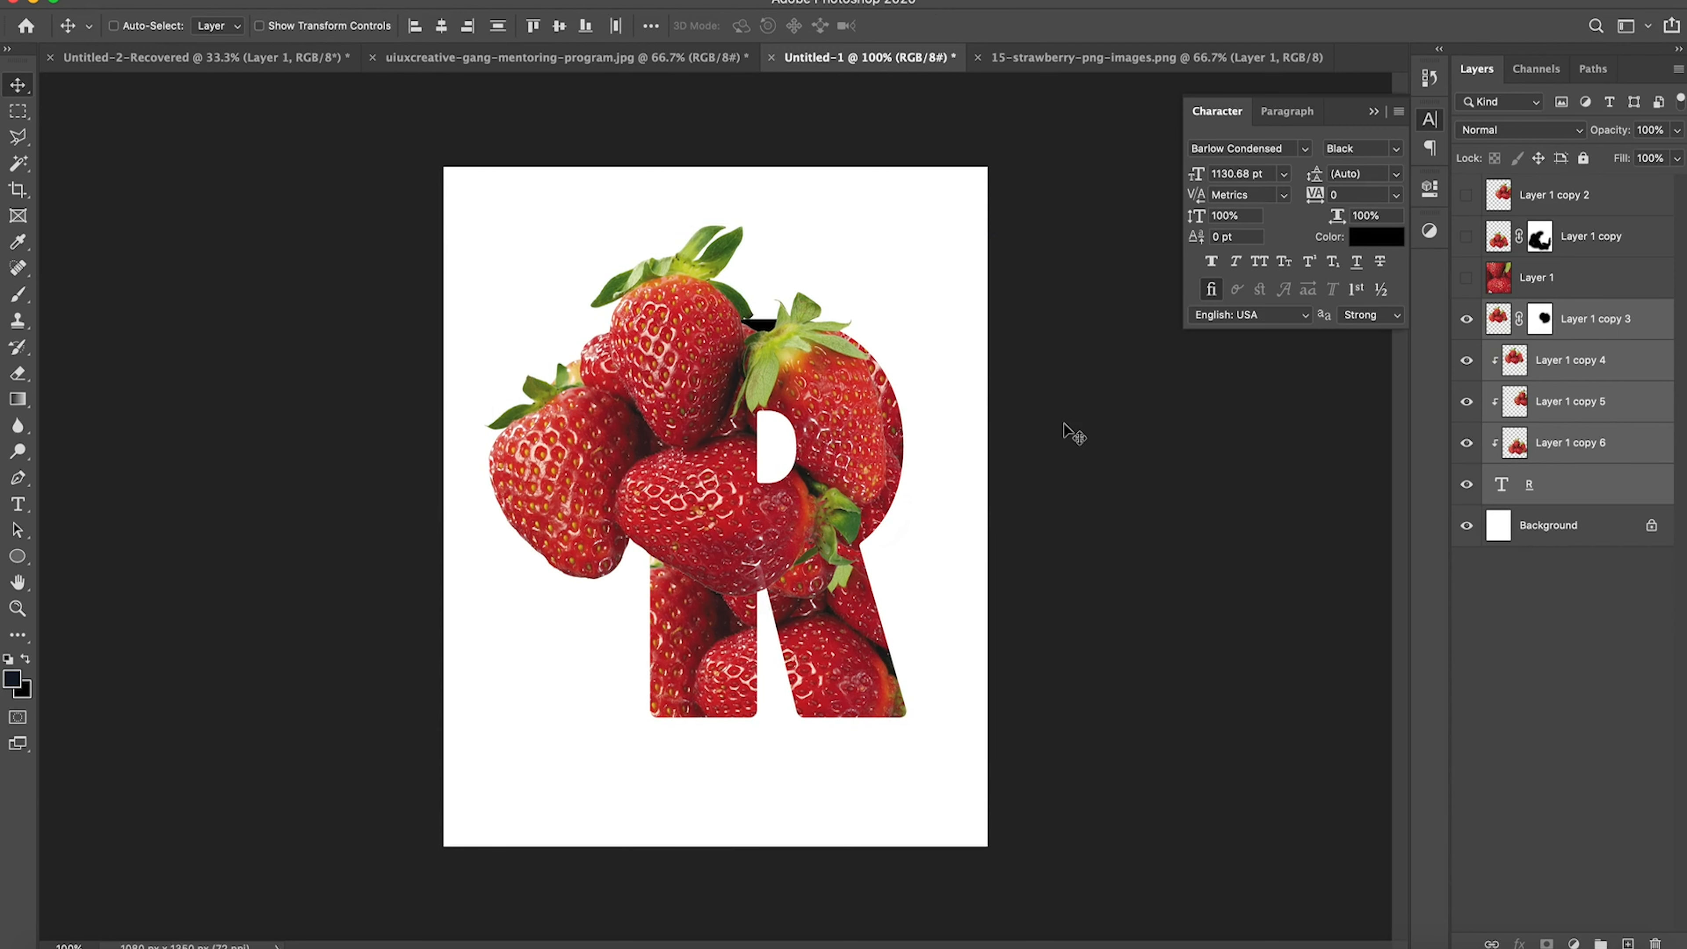
# Step: Start saving the document and create a new folder named Text-Effect on the Desktop as its location
pyautogui.press('super+s')
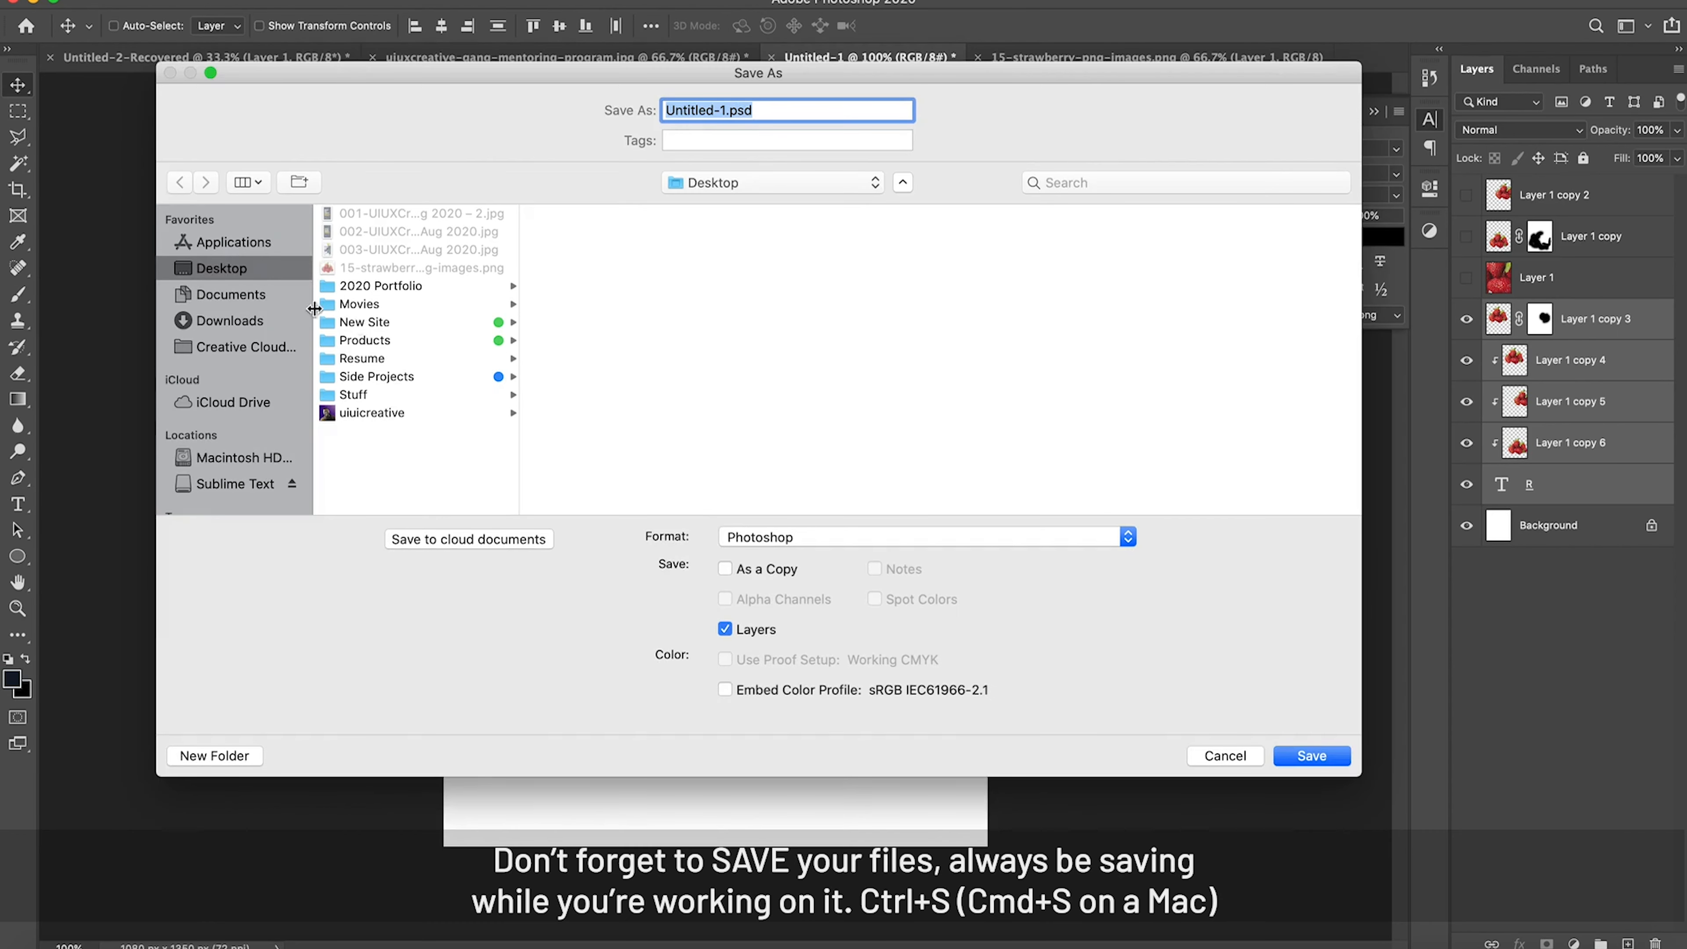
pyautogui.click(419, 412)
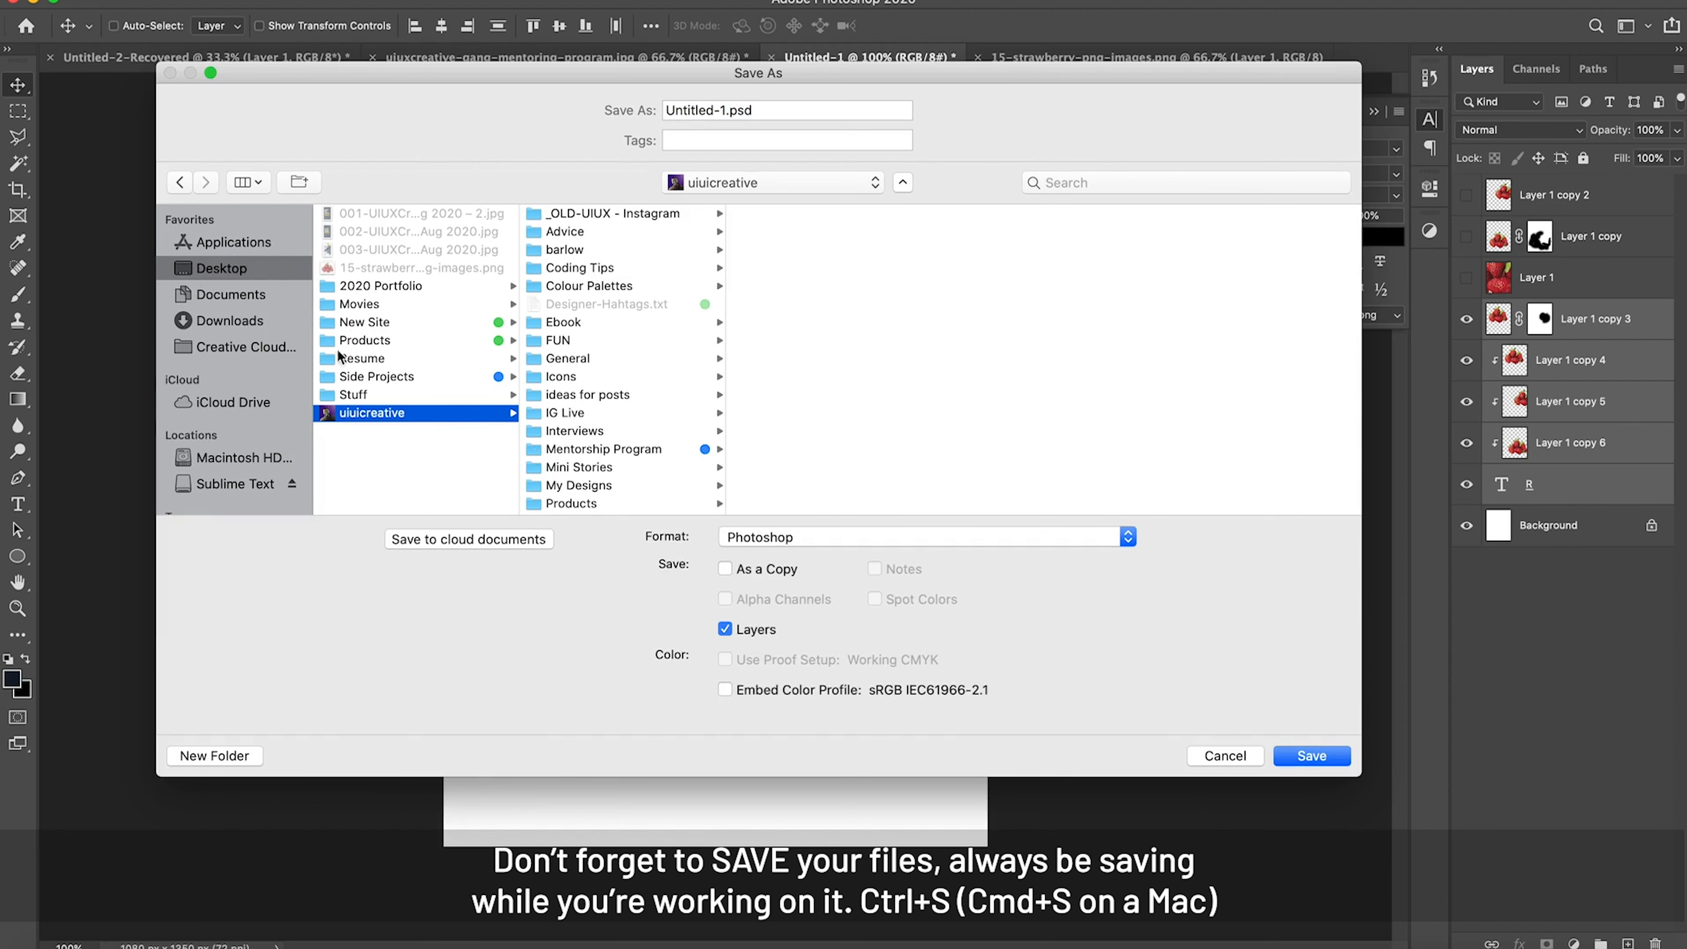
pyautogui.click(251, 274)
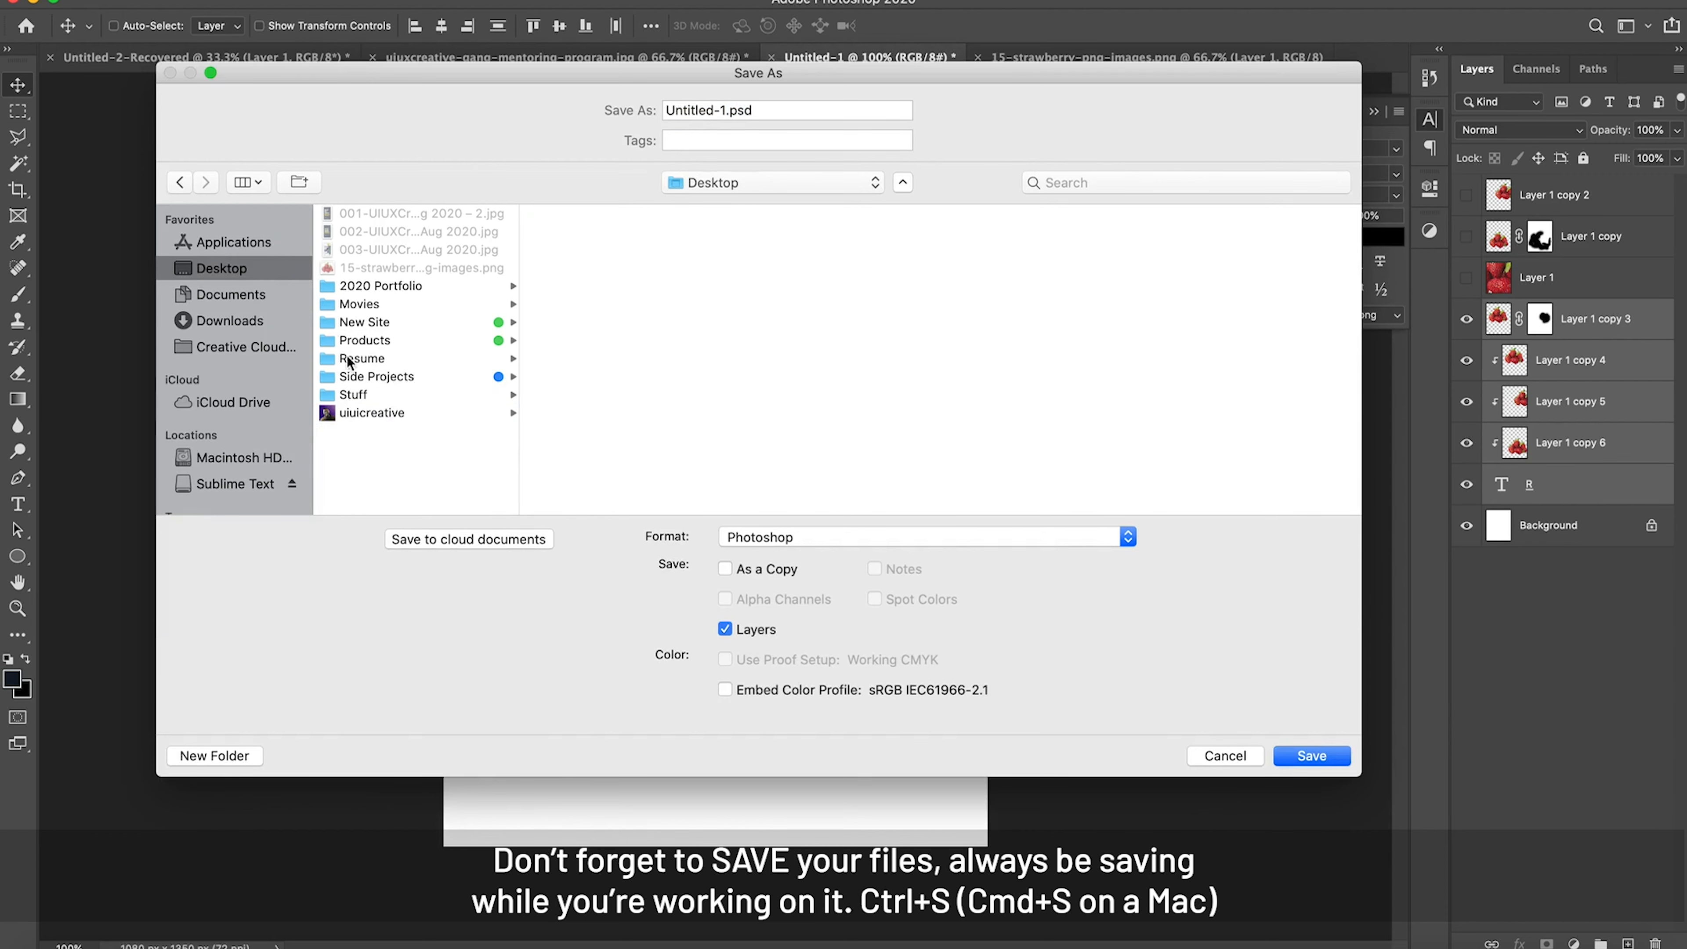
pyautogui.click(217, 756)
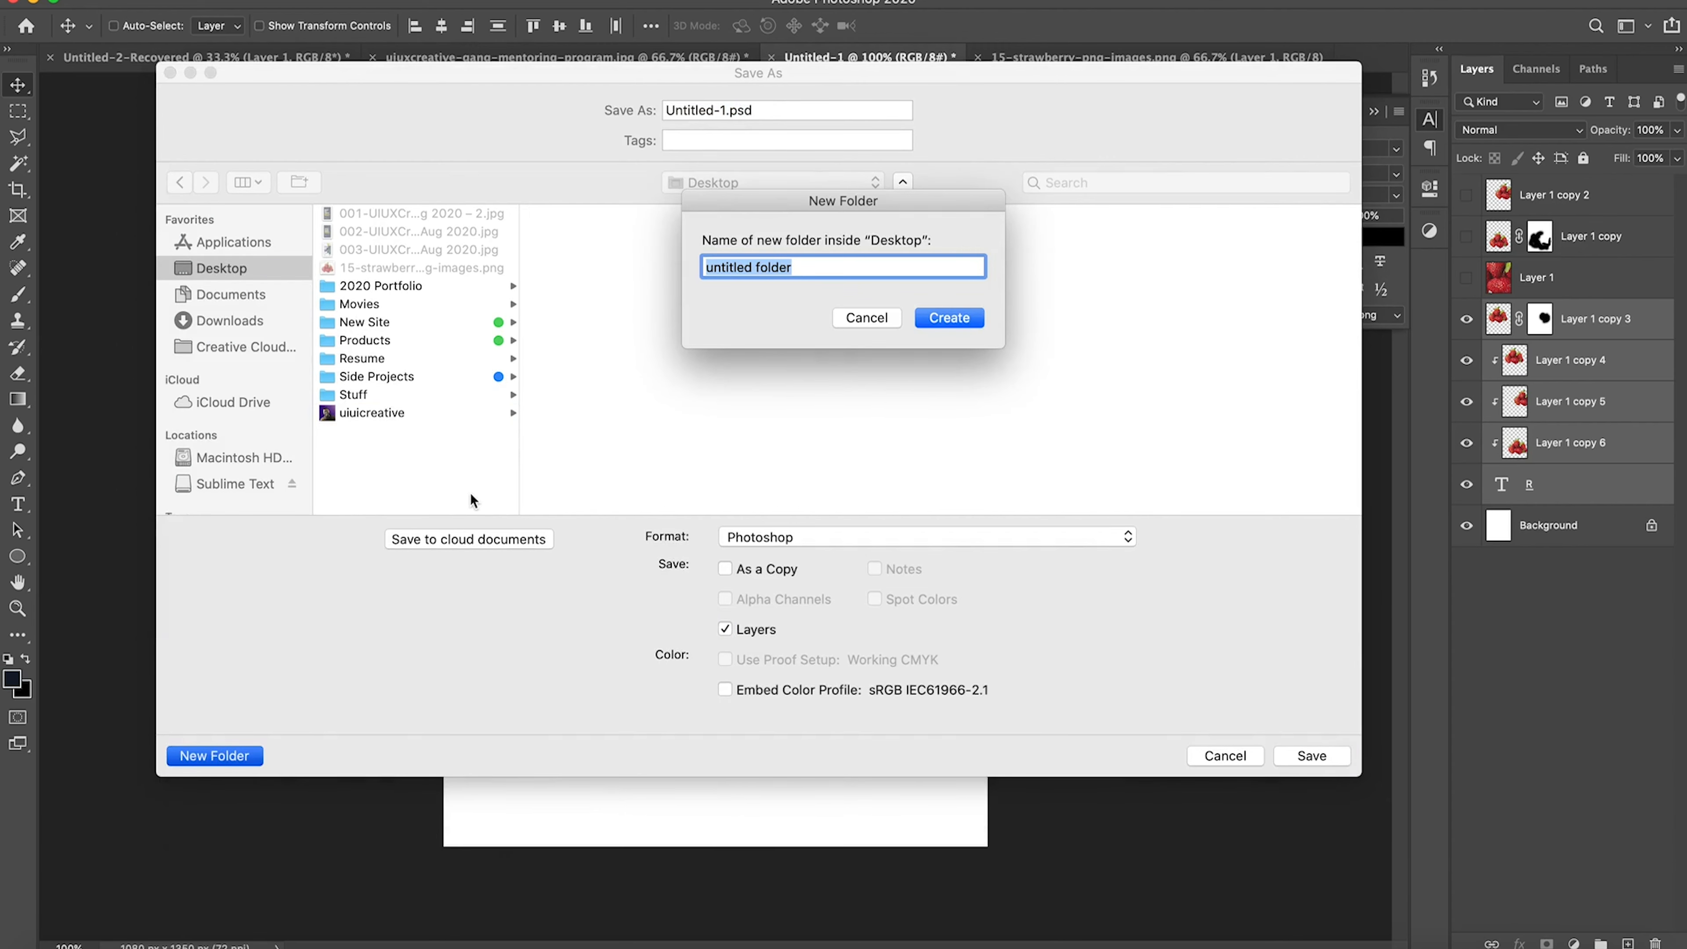
pyautogui.write('Text-Effect')
pyautogui.press('Return')
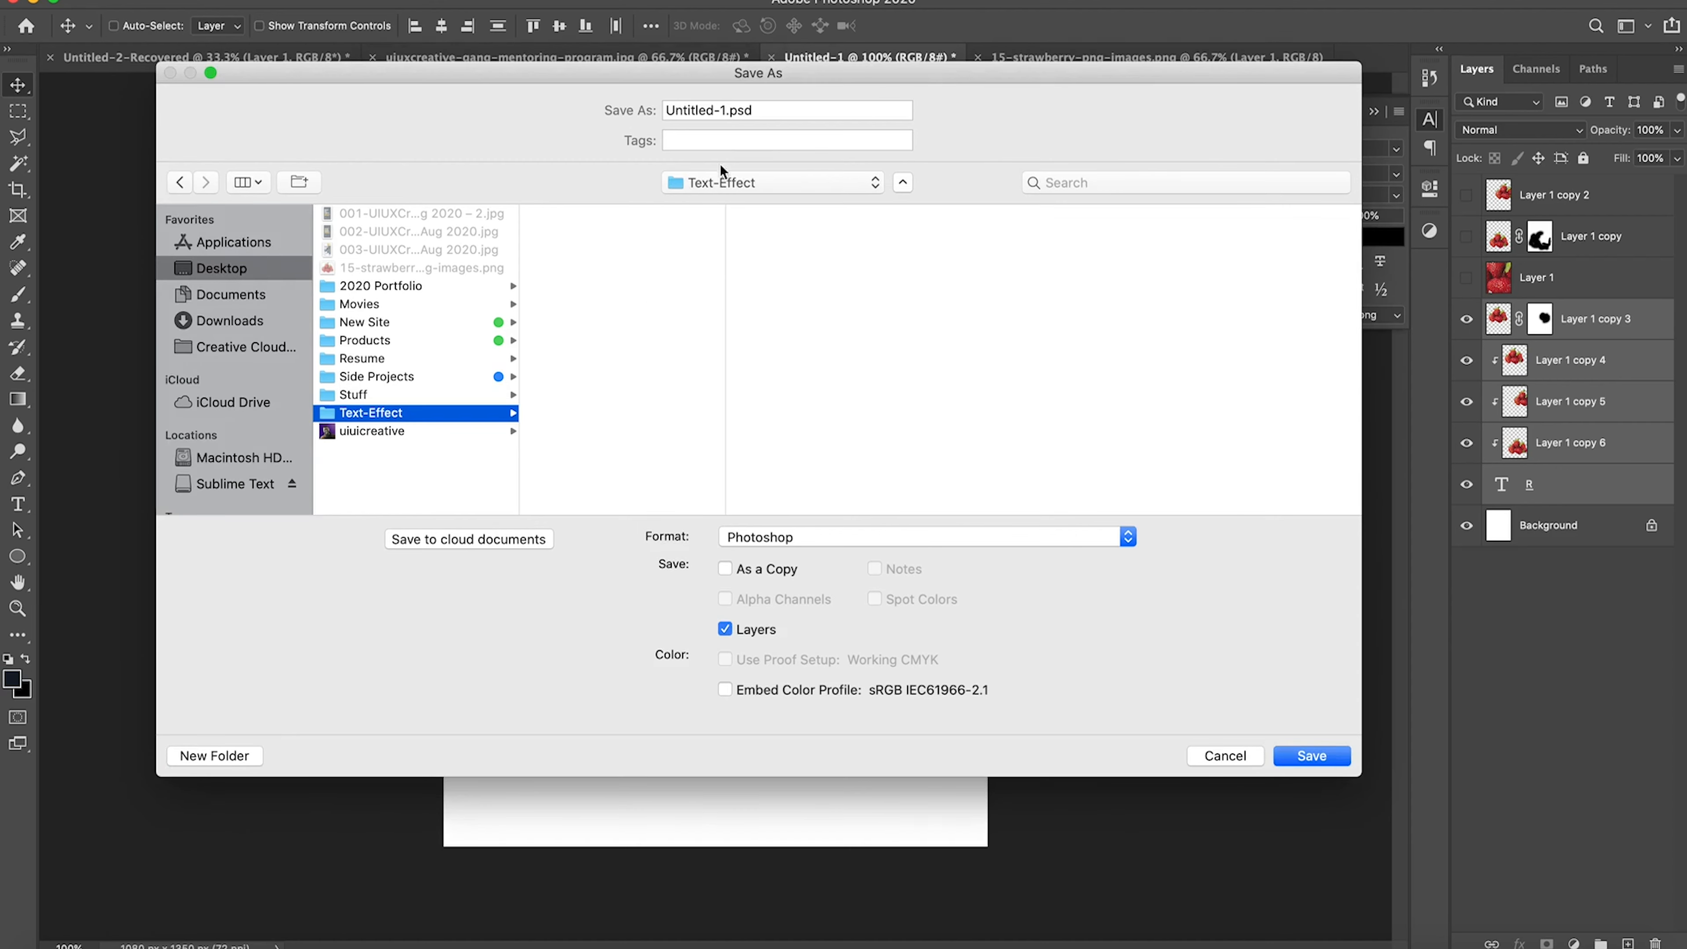
# Step: Name the file Fruit-text-effect and save it in Photoshop format with layers in the Text-Effect folder
pyautogui.click(714, 111)
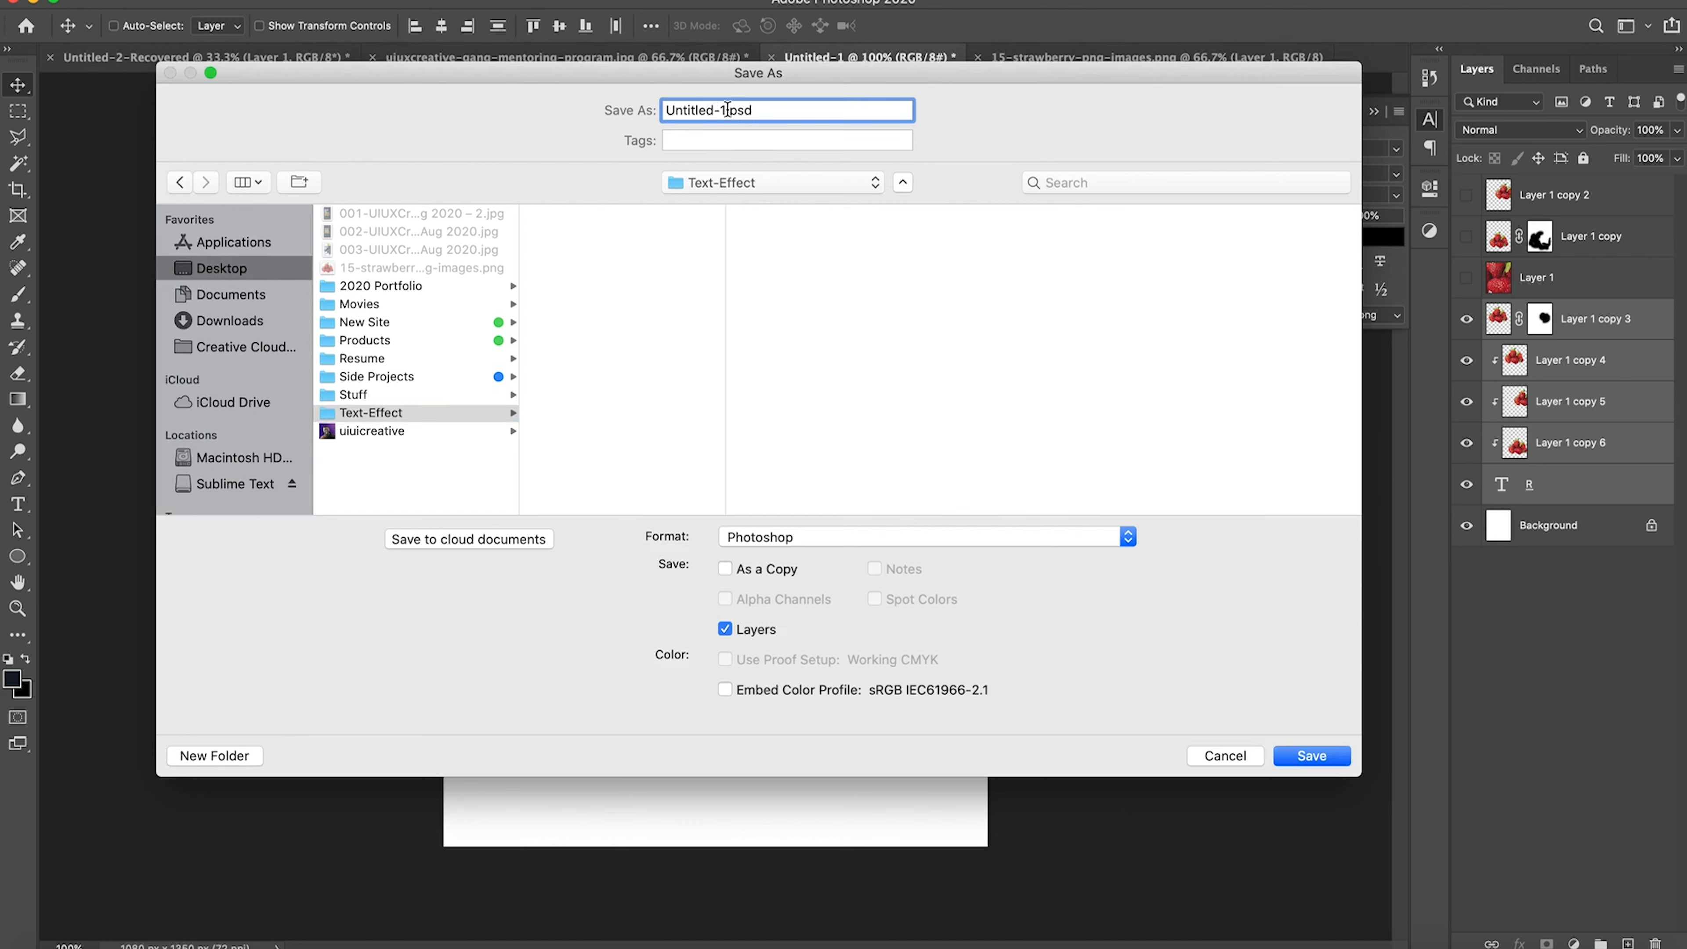
pyautogui.moveTo(727, 108); pyautogui.dragTo(562, 114)
pyautogui.write('Fruit-text-effect')
pyautogui.press('Return')
pyautogui.press('Return')
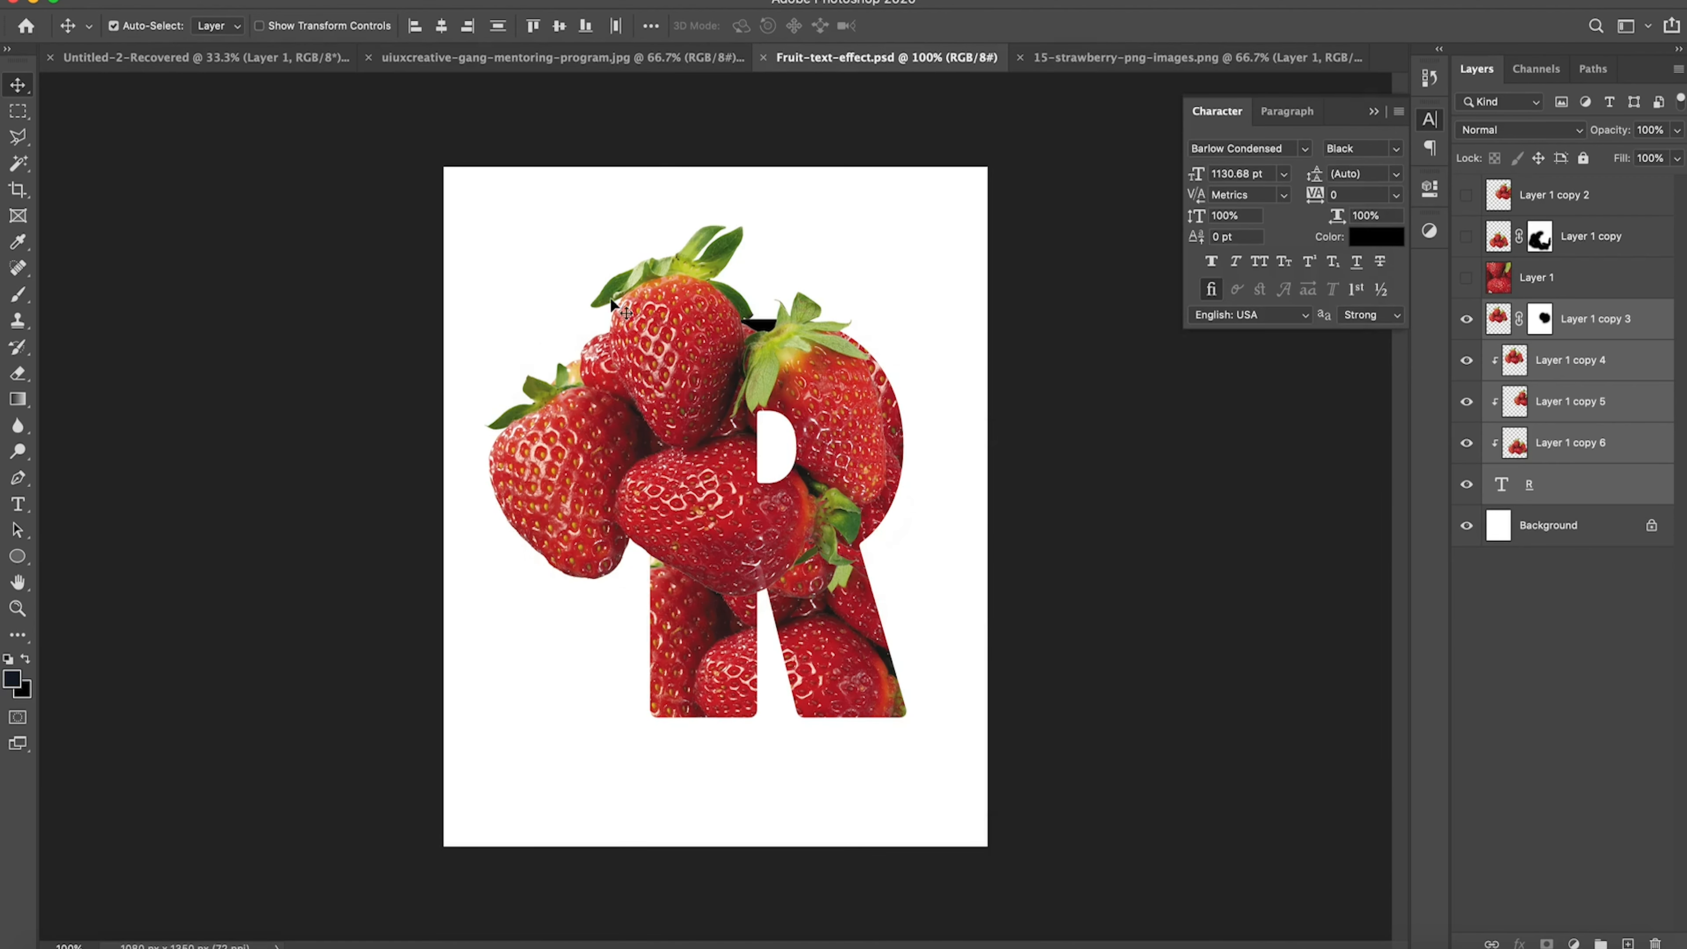
# Step: Hide the interface panels and examine the finished strawberry letter at 200% and 100% magnification
pyautogui.press('super')
pyautogui.click(1428, 120)
pyautogui.press('Tab')
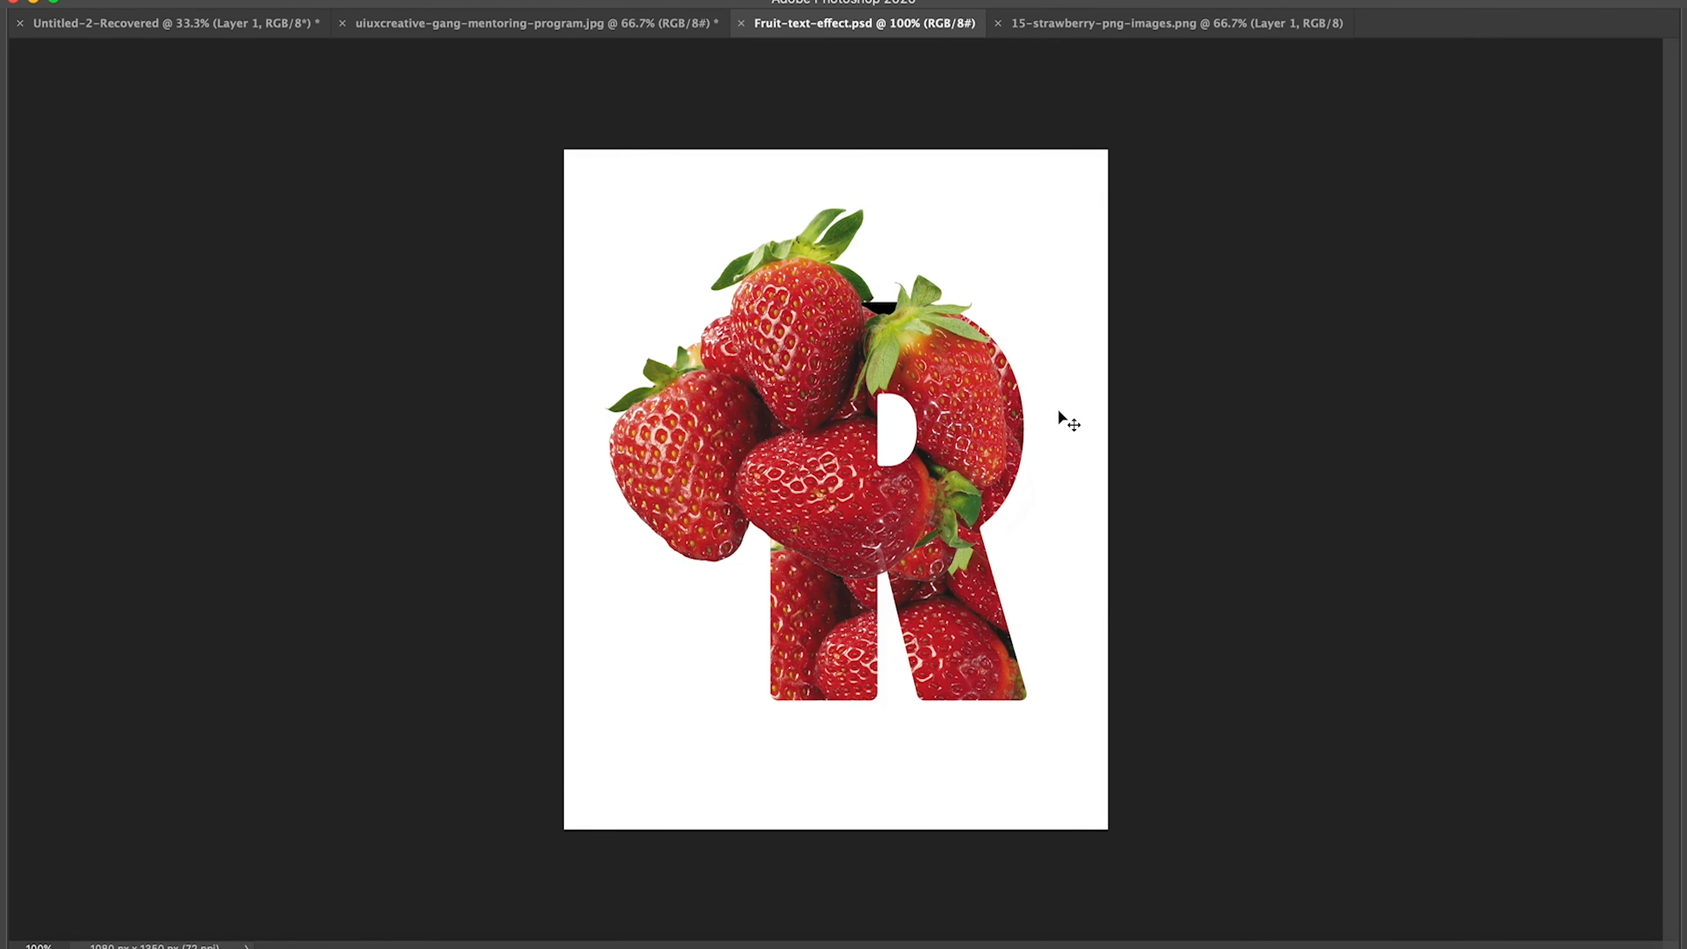
pyautogui.press('Tab')
pyautogui.press('Tab')
pyautogui.press('super+space')
pyautogui.click(1053, 497)
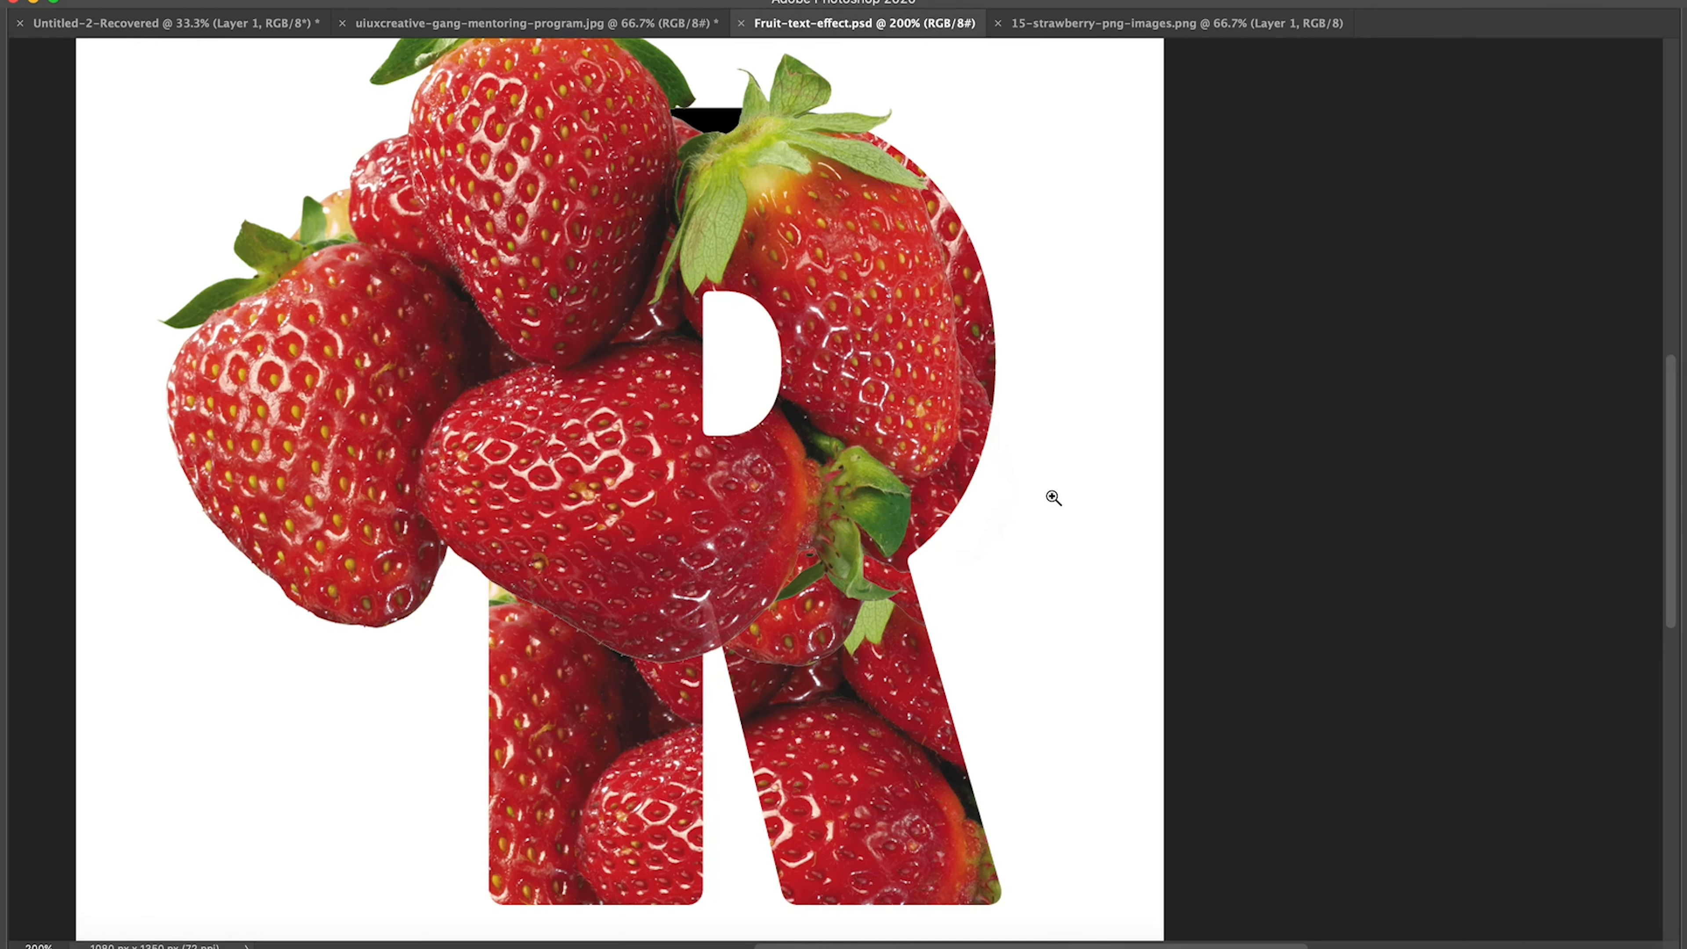
pyautogui.keyDown('alt'); pyautogui.click(920, 515); pyautogui.keyUp('alt')
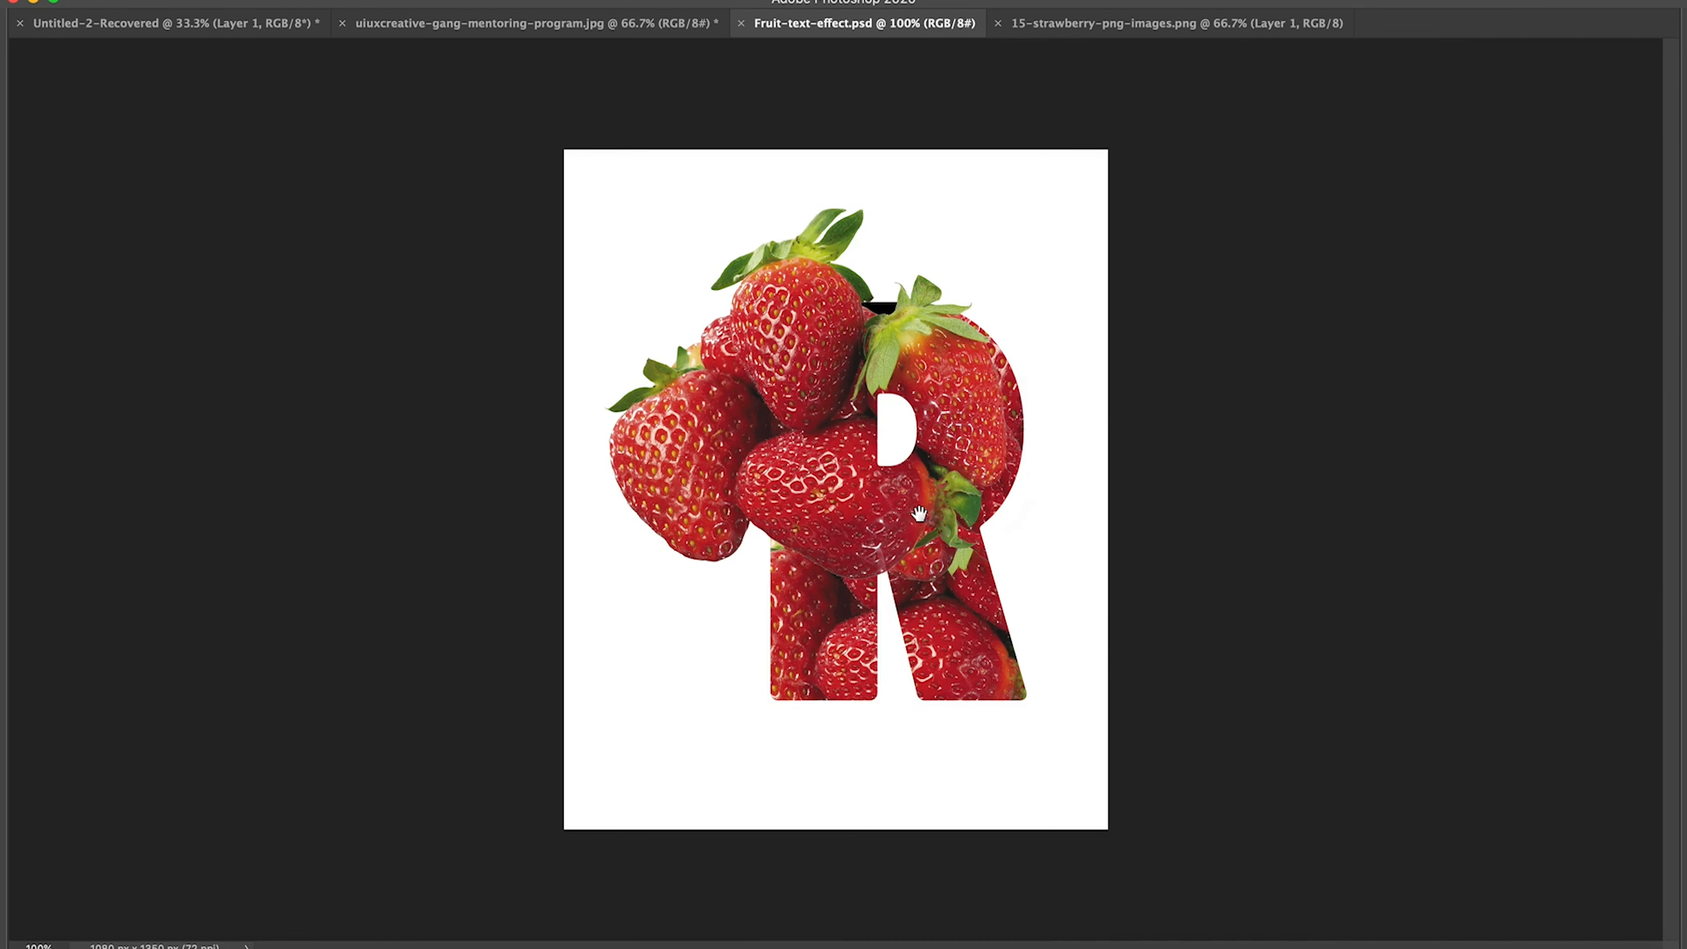
pyautogui.press('super+space')
pyautogui.click(919, 515)
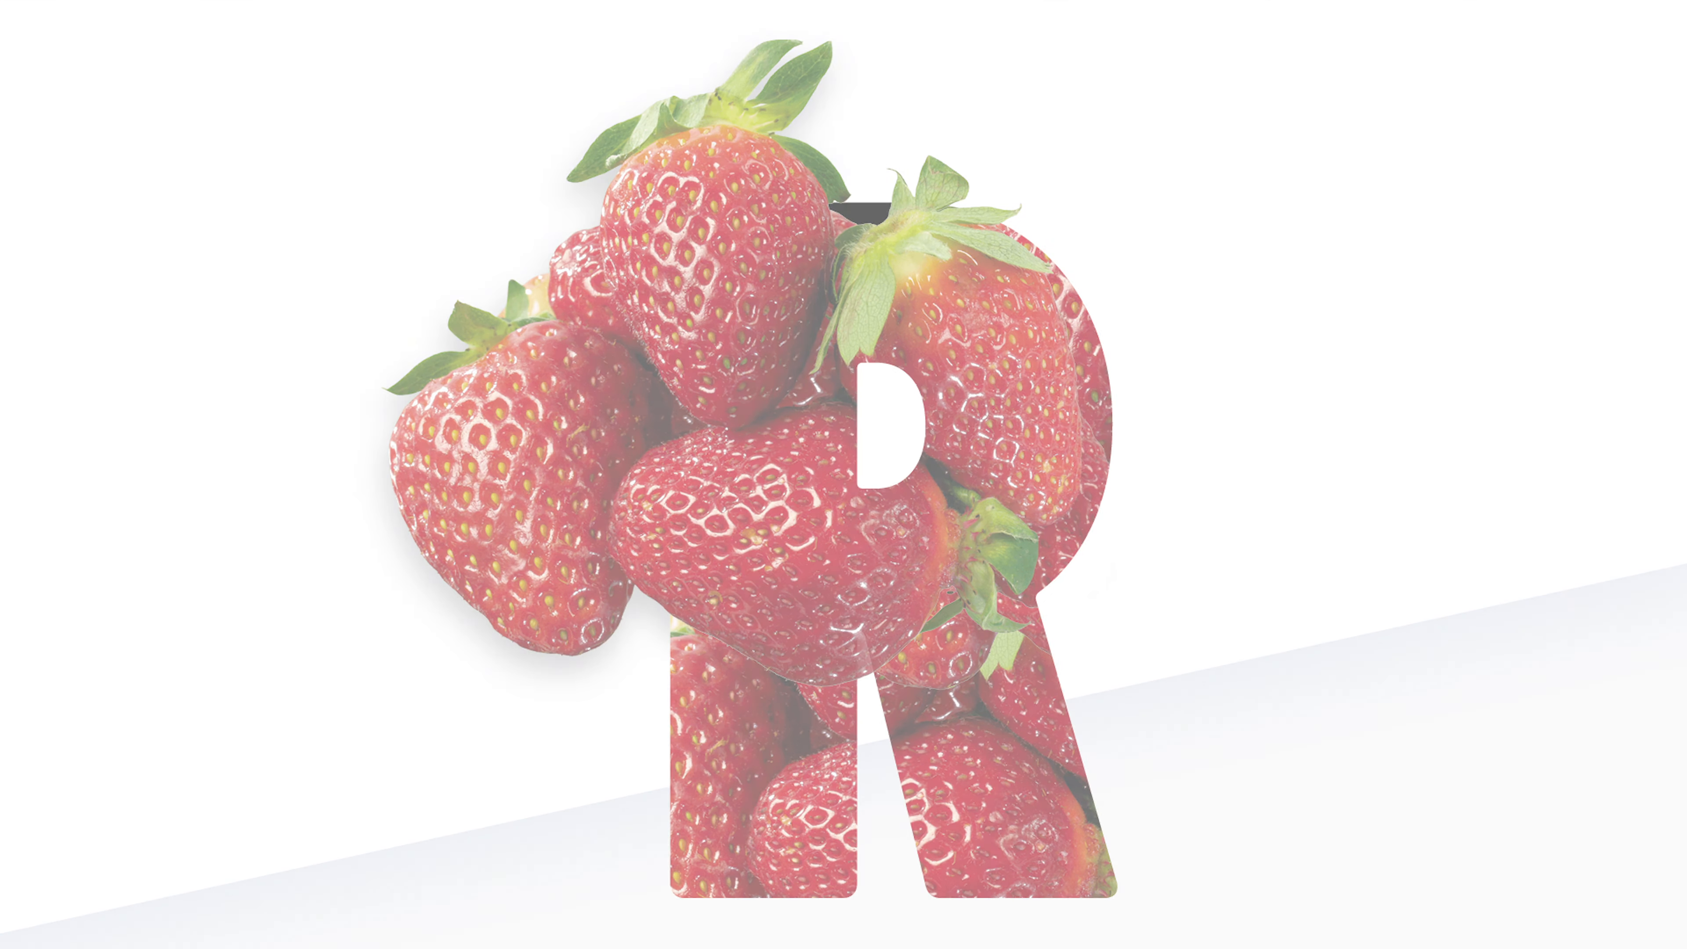